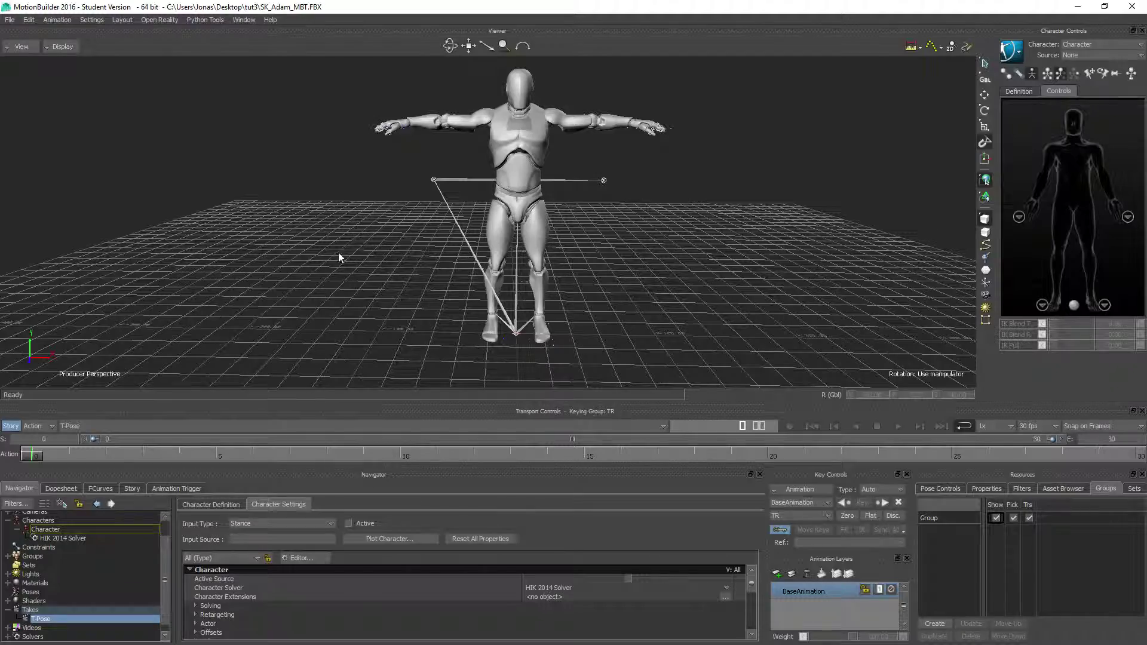
# Switch to Unreal Editor, search the Mannequin folder for "ironsight idle" and open the Idle_Rifle_Ironsights animation
pyautogui.moveTo(350, 224)
pyautogui.keyDown('ctrl'); pyautogui.keyDown('shift'); pyautogui.mouseDown()
pyautogui.moveTo(375, 241)
pyautogui.moveTo(430, 232)
pyautogui.moveTo(311, 225)
pyautogui.moveTo(359, 225)
pyautogui.mouseUp(); pyautogui.keyUp('shift'); pyautogui.keyUp('ctrl')
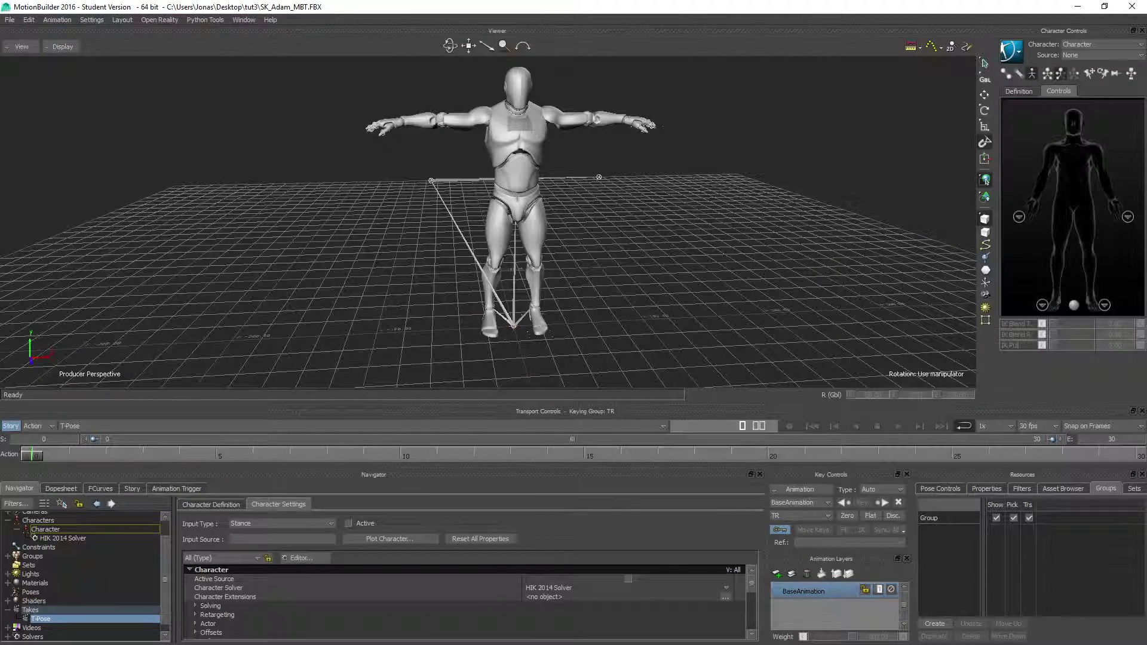
pyautogui.hotkey('alt', 'Tab')
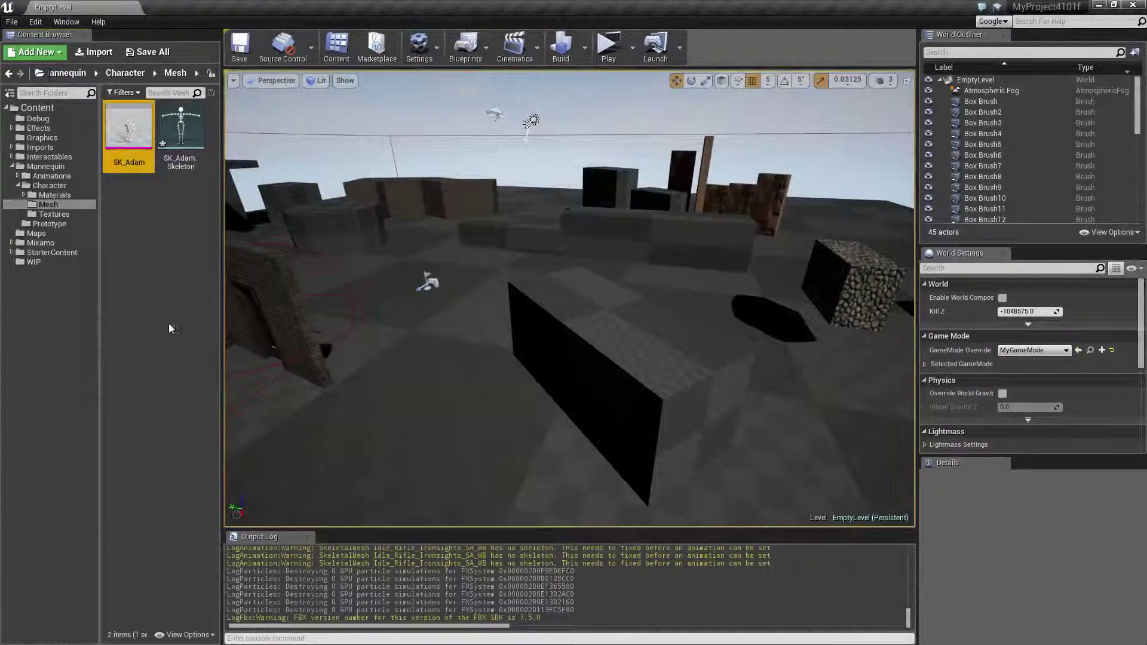
pyautogui.click(45, 168)
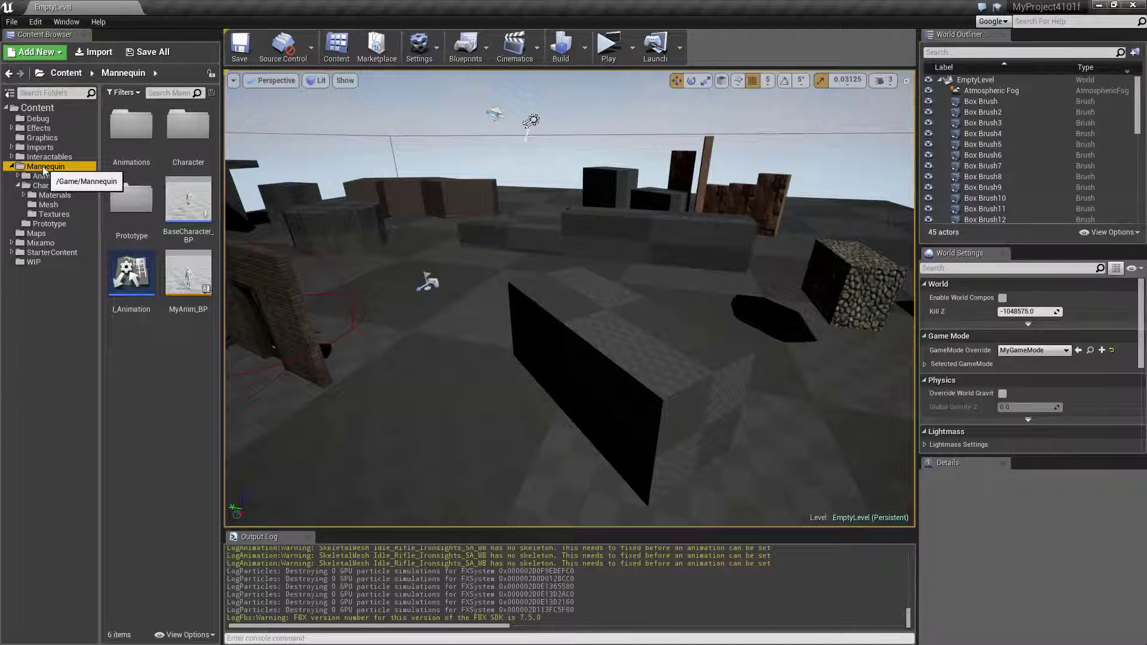
pyautogui.click(162, 93)
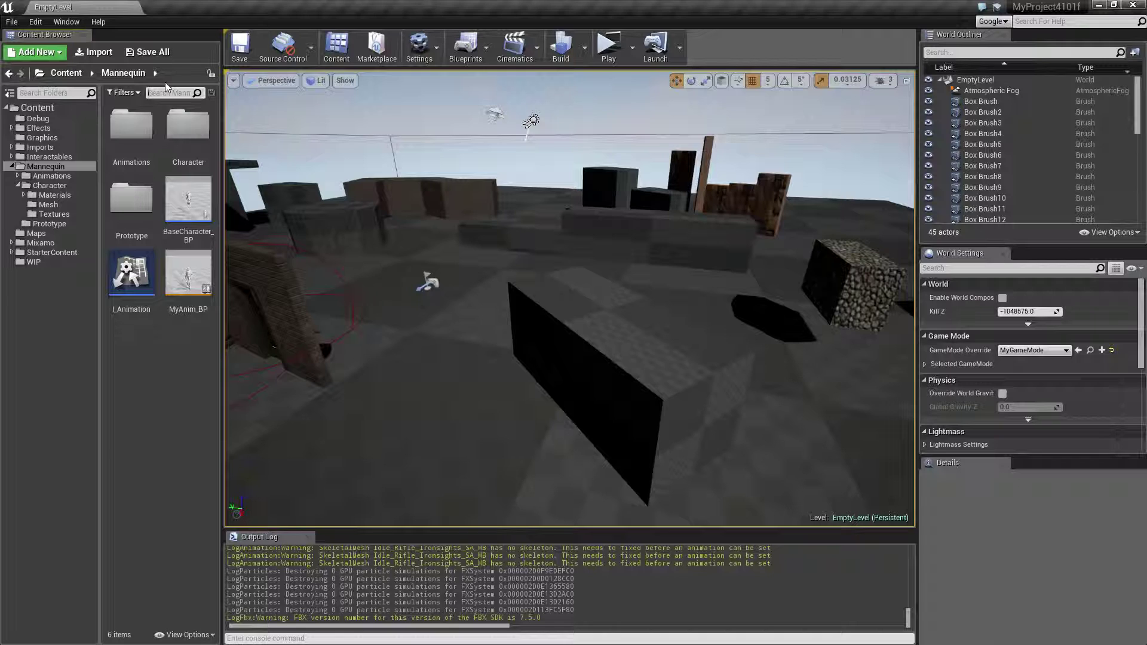
pyautogui.write('i')
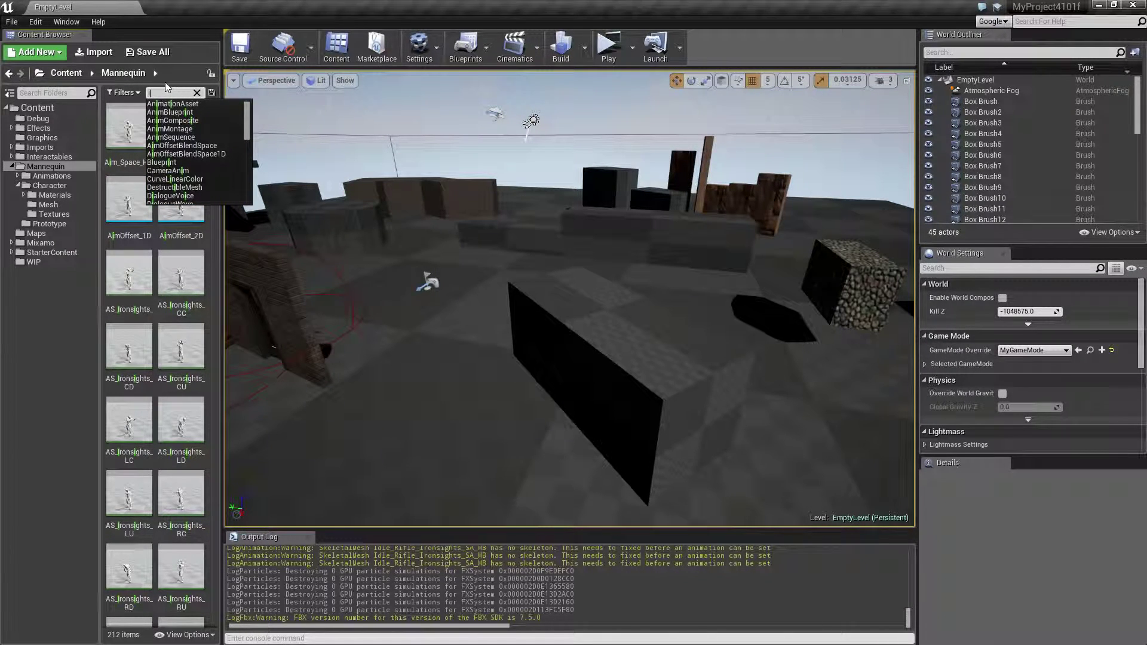
pyautogui.write('ronsight idle')
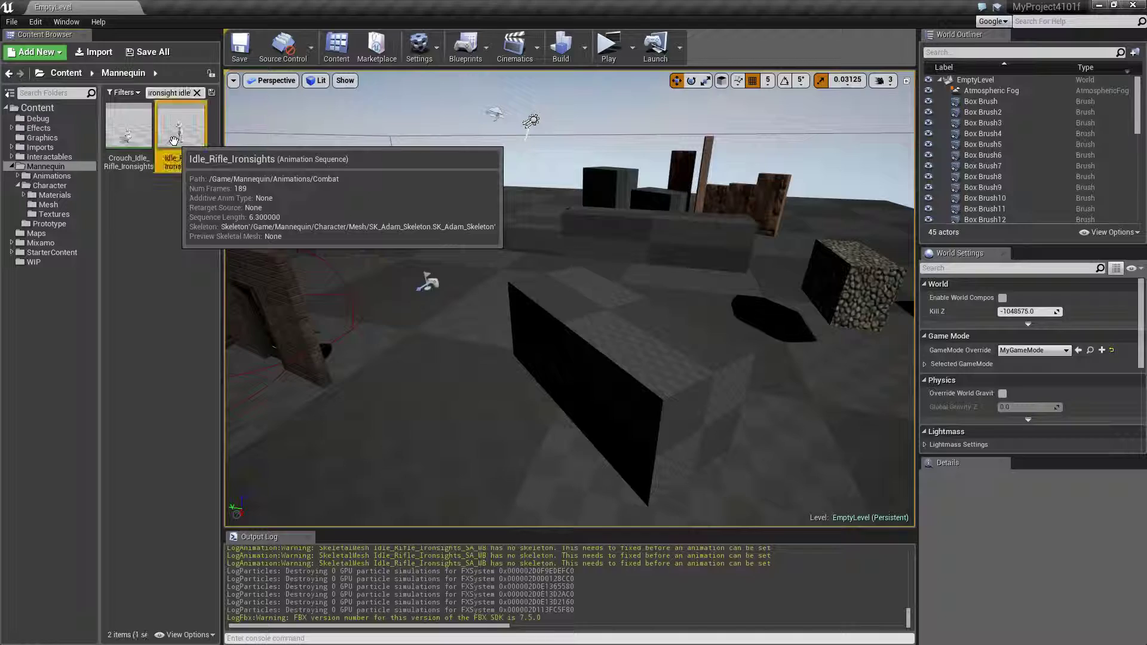
pyautogui.doubleClick(180, 127)
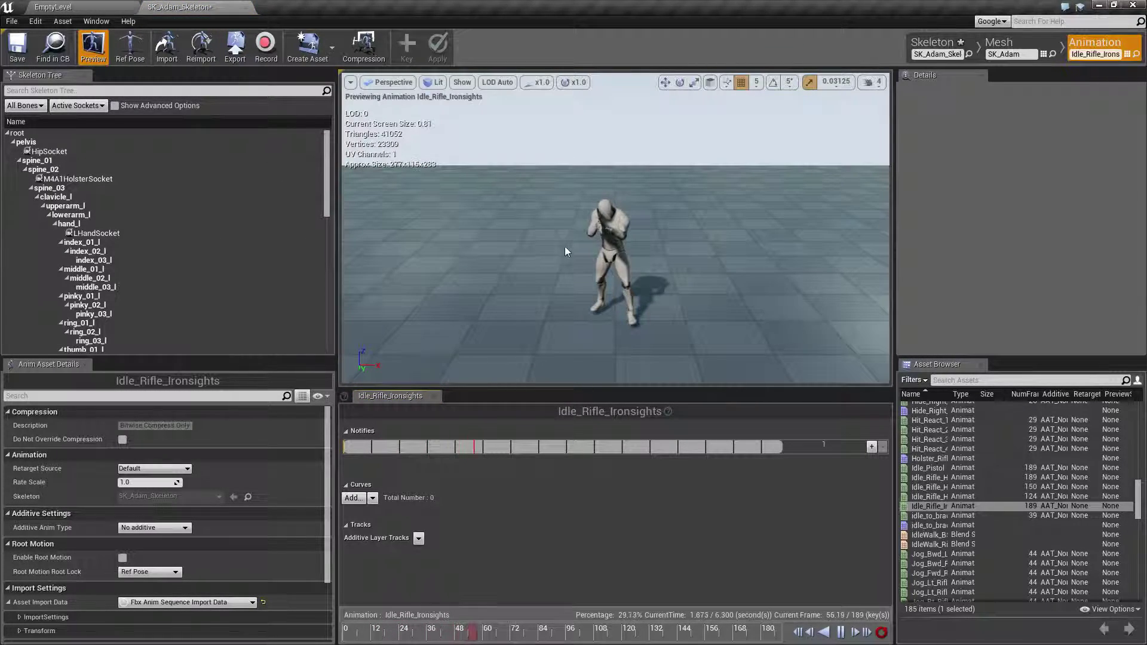
# Inspect the character's grip on the rifle up close, pausing the animation and checking the hand_l bone
pyautogui.scroll(4, 522, 256)
pyautogui.moveTo(485, 256); pyautogui.dragTo(528, 274)
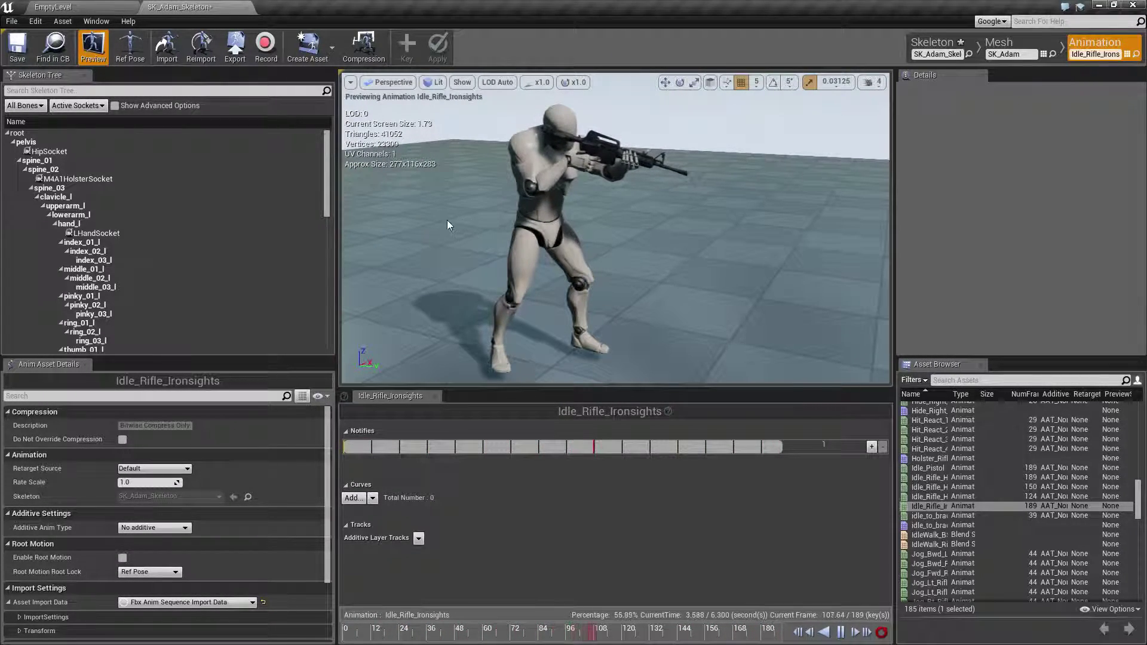
pyautogui.moveTo(500, 217); pyautogui.dragTo(502, 219)
pyautogui.moveTo(502, 219); pyautogui.dragTo(504, 218, button='right')
pyautogui.moveTo(512, 223); pyautogui.dragTo(517, 226)
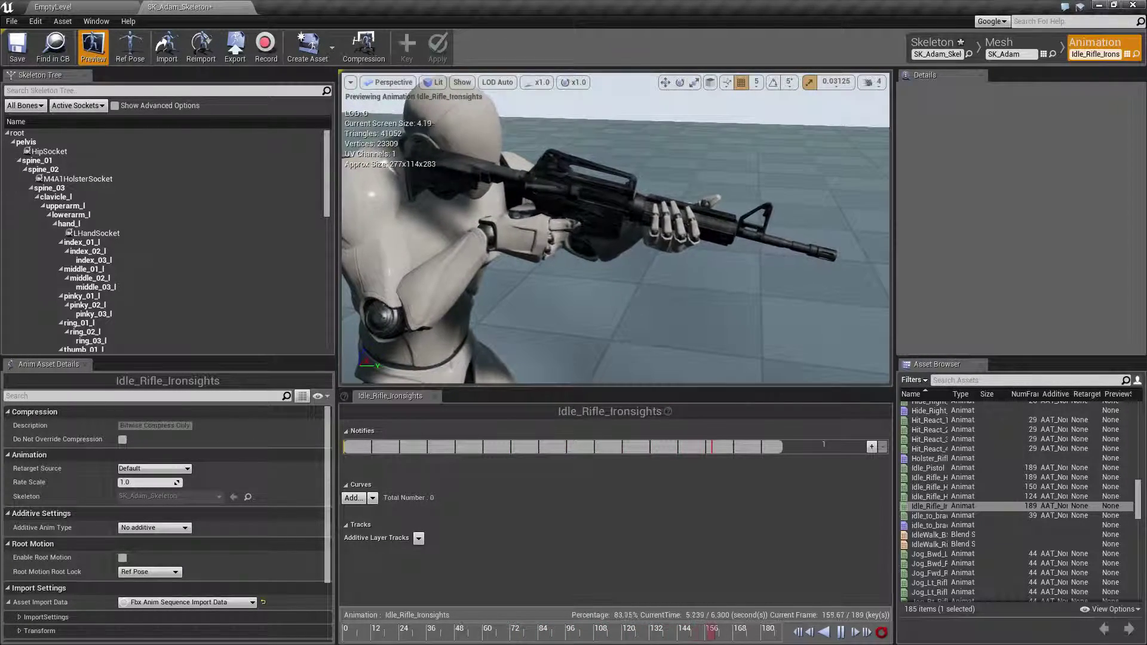
pyautogui.moveTo(517, 226); pyautogui.dragTo(518, 225, button='right')
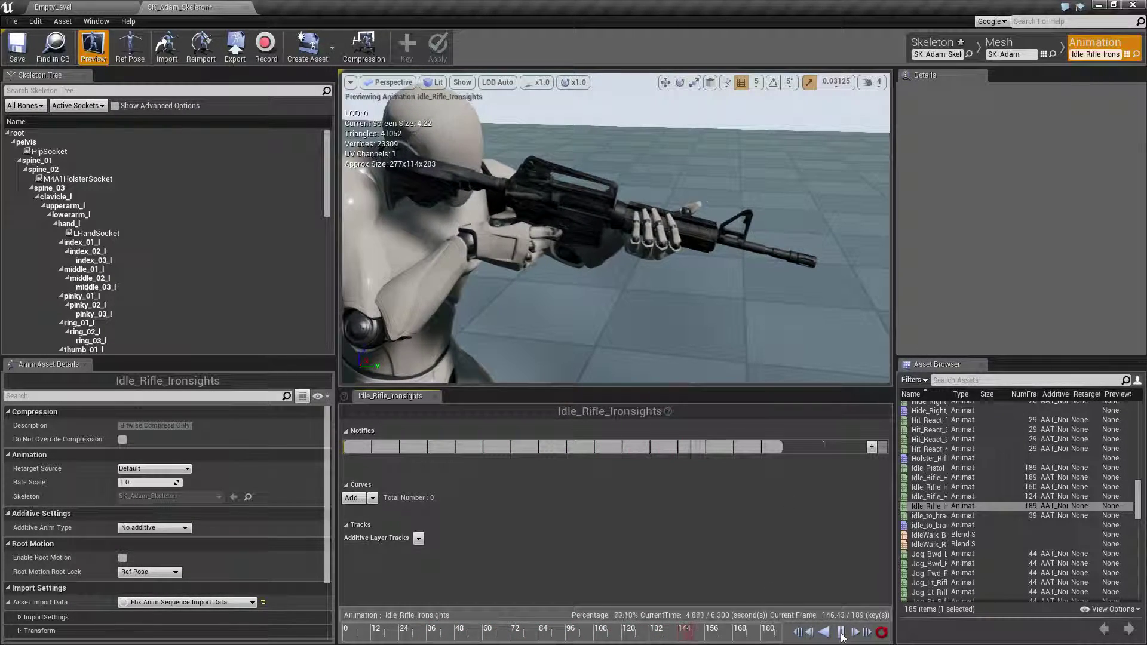
pyautogui.click(841, 633)
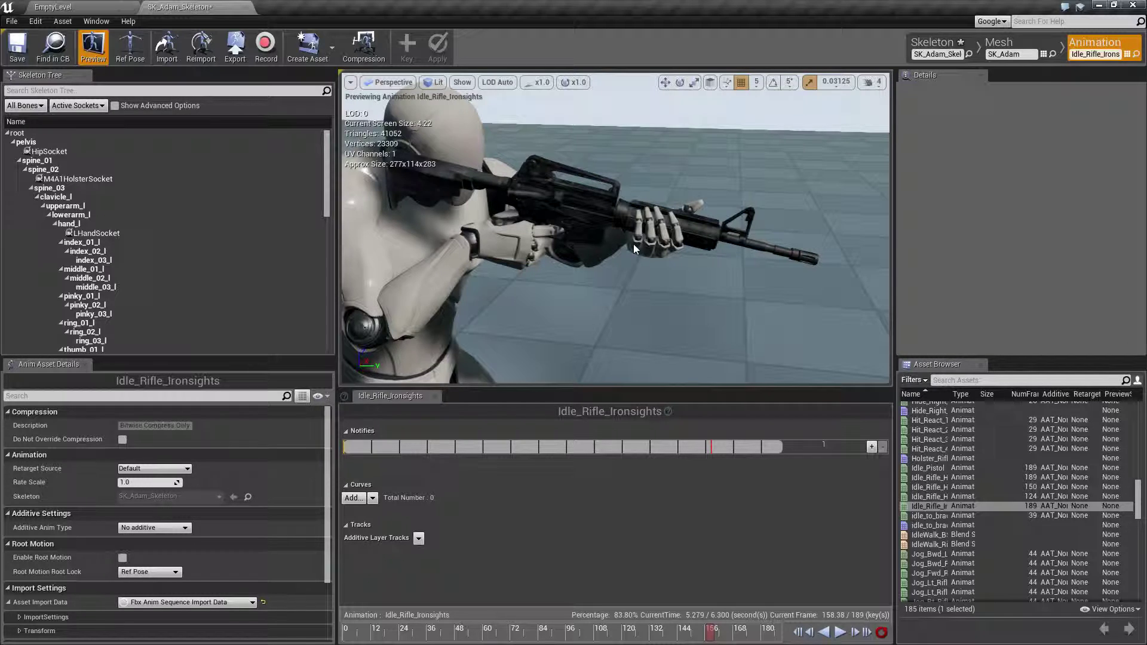
pyautogui.click(68, 225)
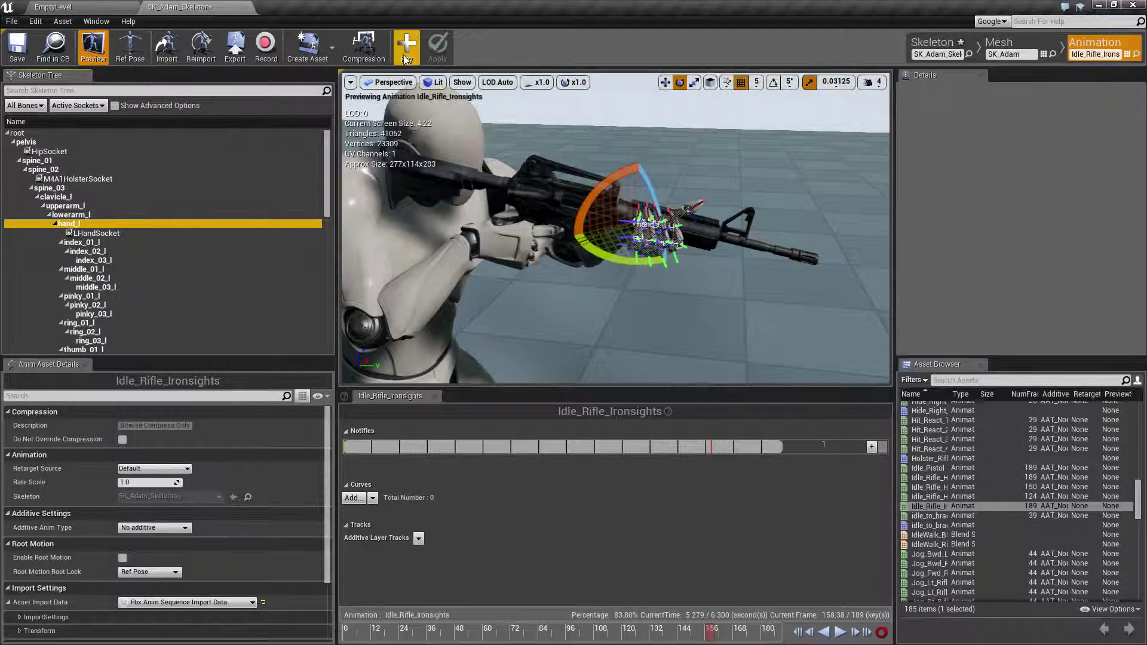
pyautogui.click(611, 359)
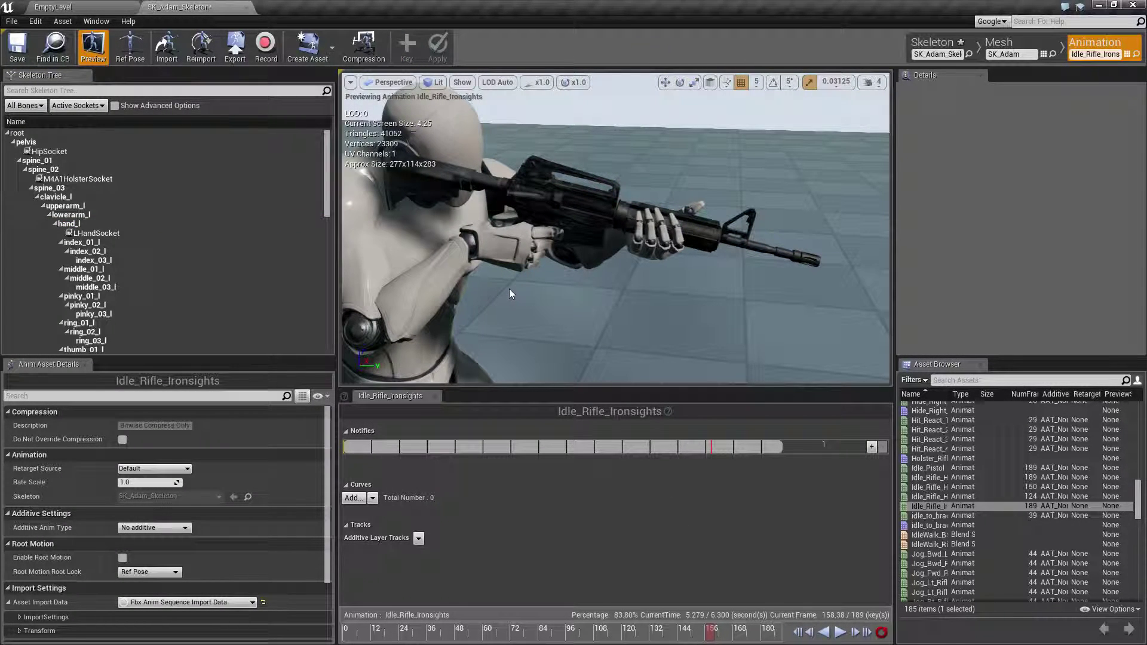
# Export the current animation as Idle_Rifle_Ironsights.fbx into the tut3 folder, including the skeletal mesh
pyautogui.press('s')
pyautogui.moveTo(507, 289); pyautogui.dragTo(507, 329, button='right')
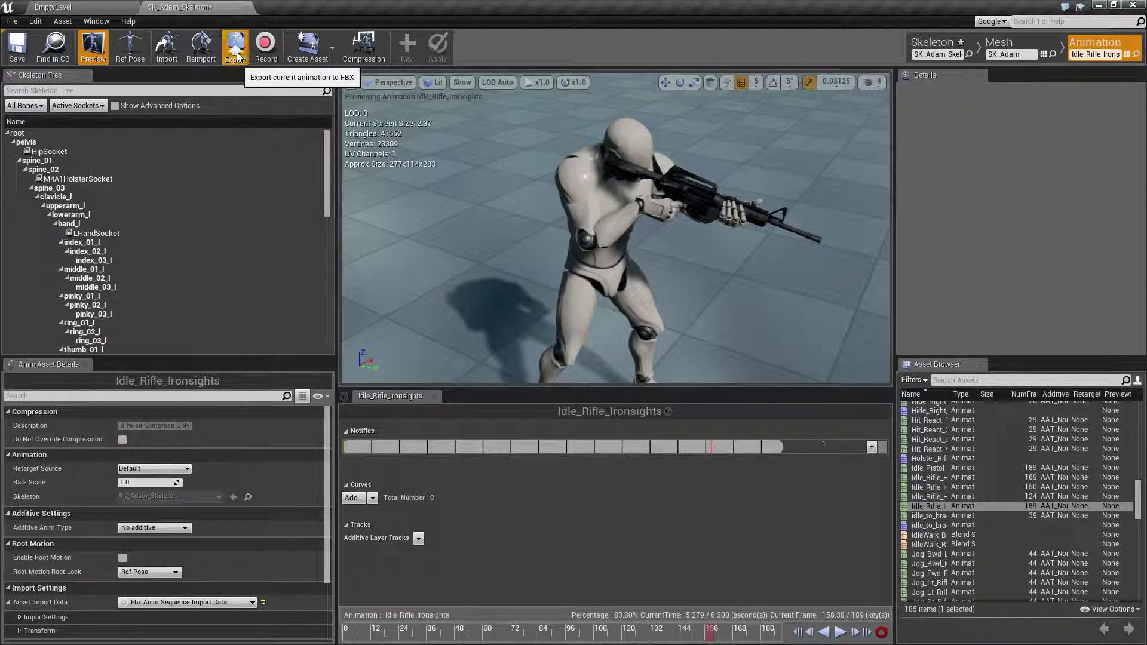
pyautogui.click(236, 50)
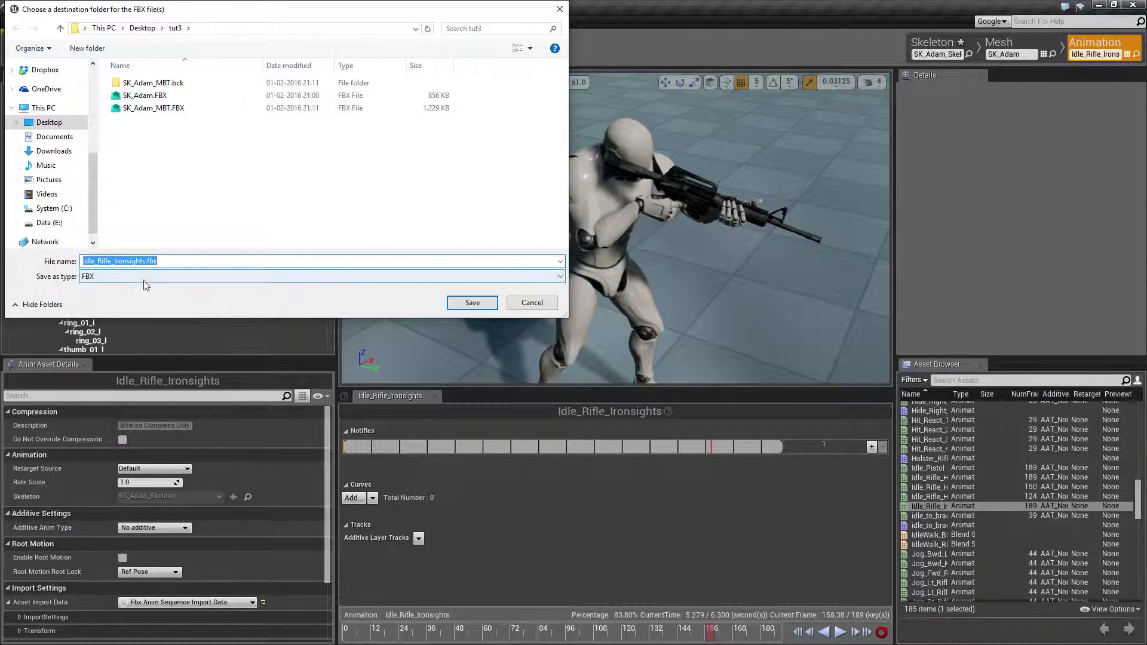
pyautogui.click(472, 303)
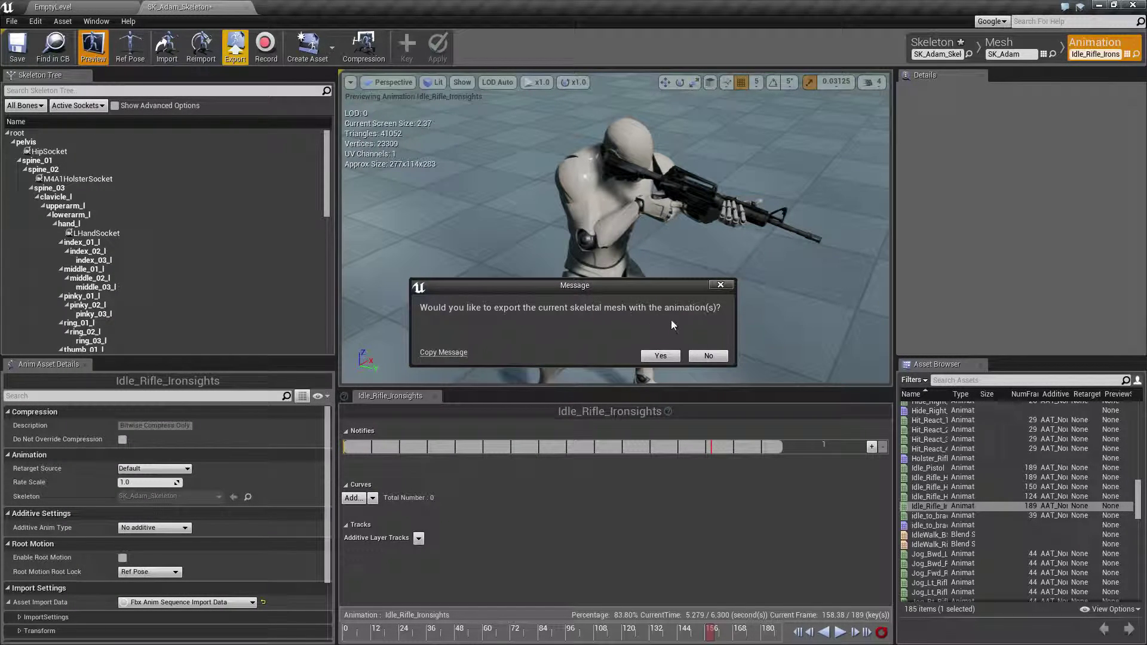
pyautogui.click(660, 356)
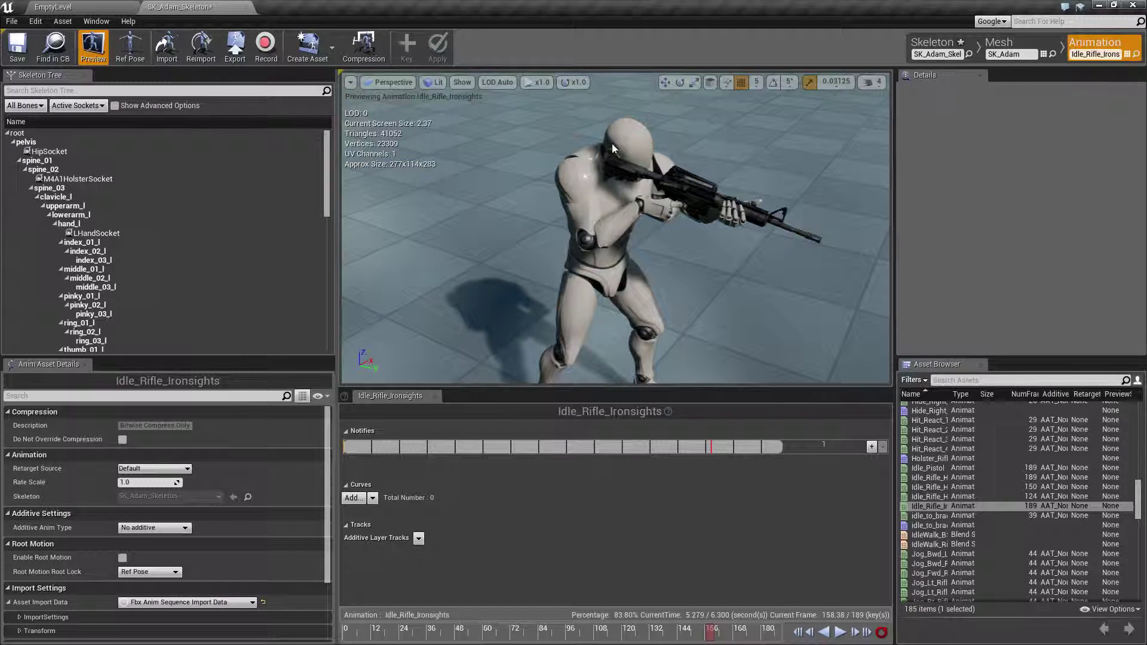
pyautogui.click(54, 7)
pyautogui.rightClick(186, 148)
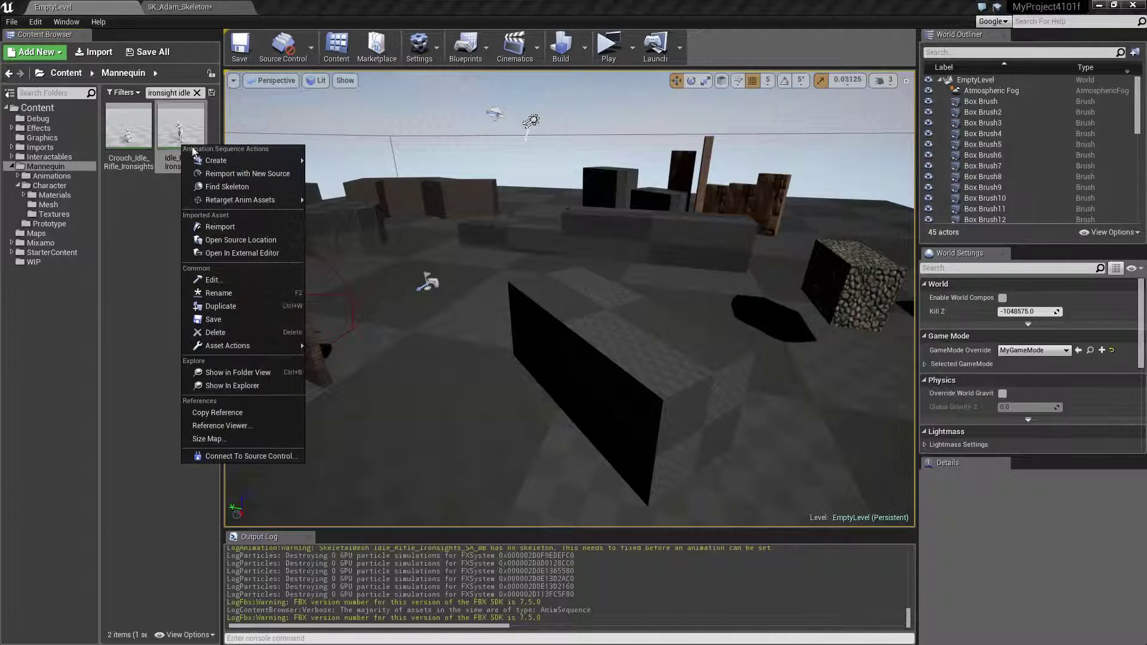
pyautogui.moveTo(252, 346)
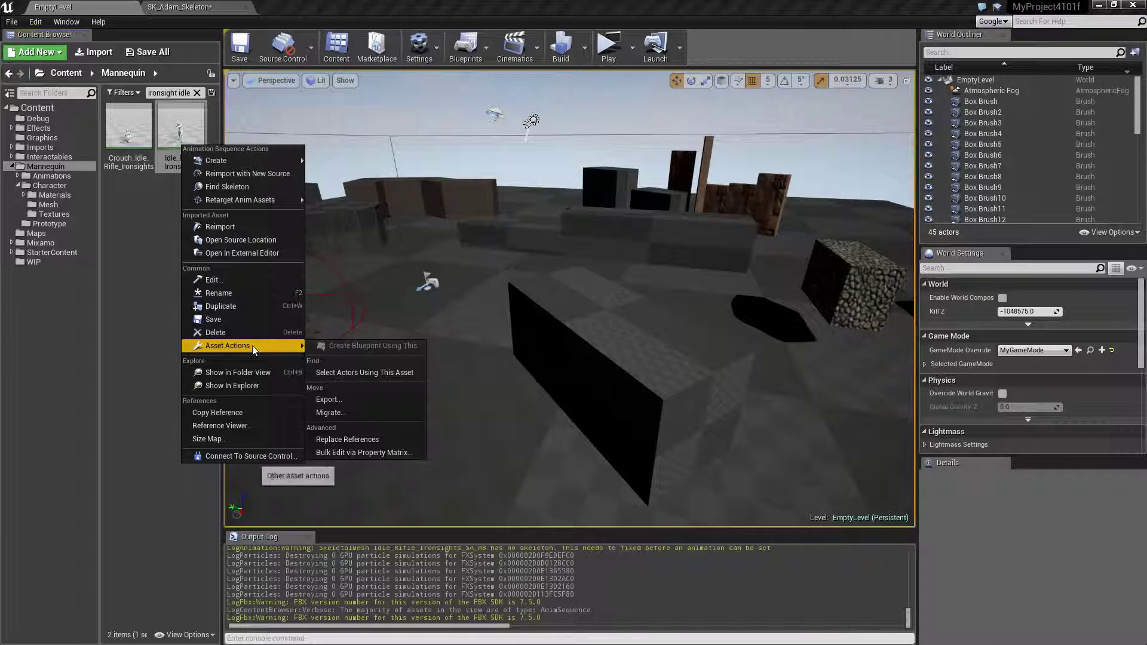
pyautogui.click(344, 399)
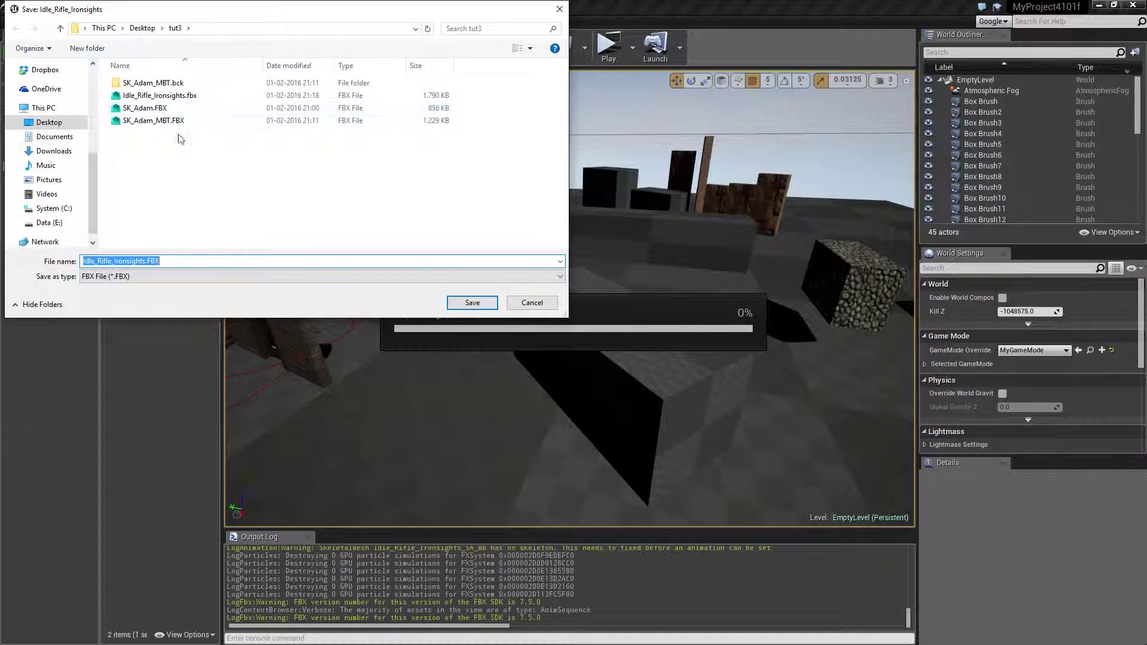
pyautogui.click(531, 304)
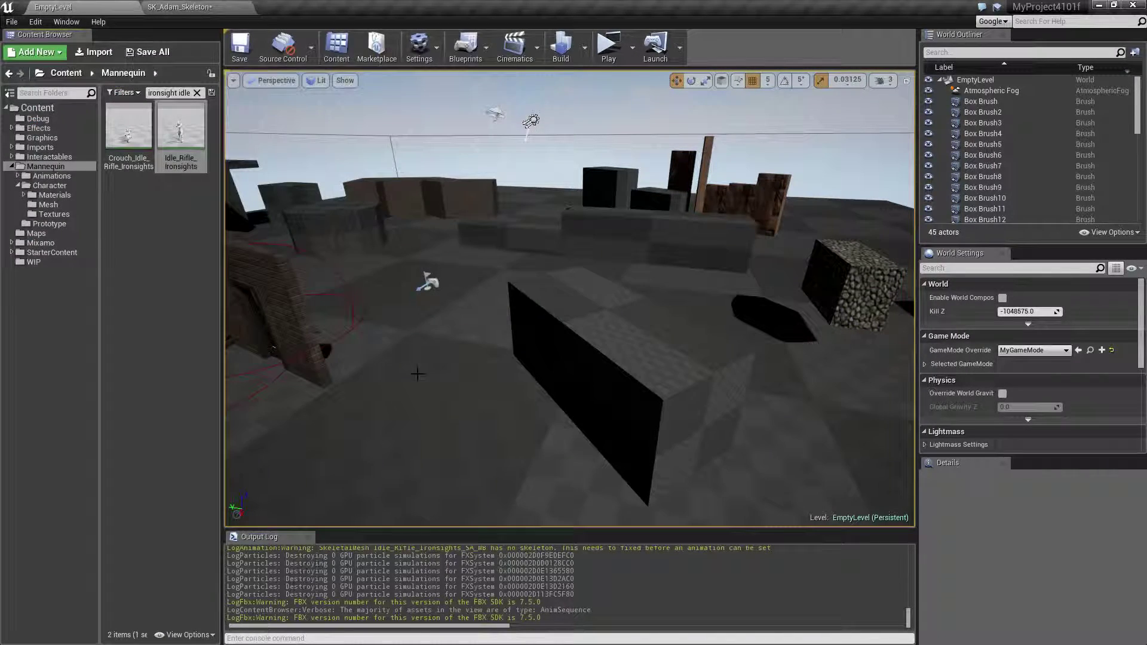
pyautogui.click(174, 134)
pyautogui.doubleClick(175, 133)
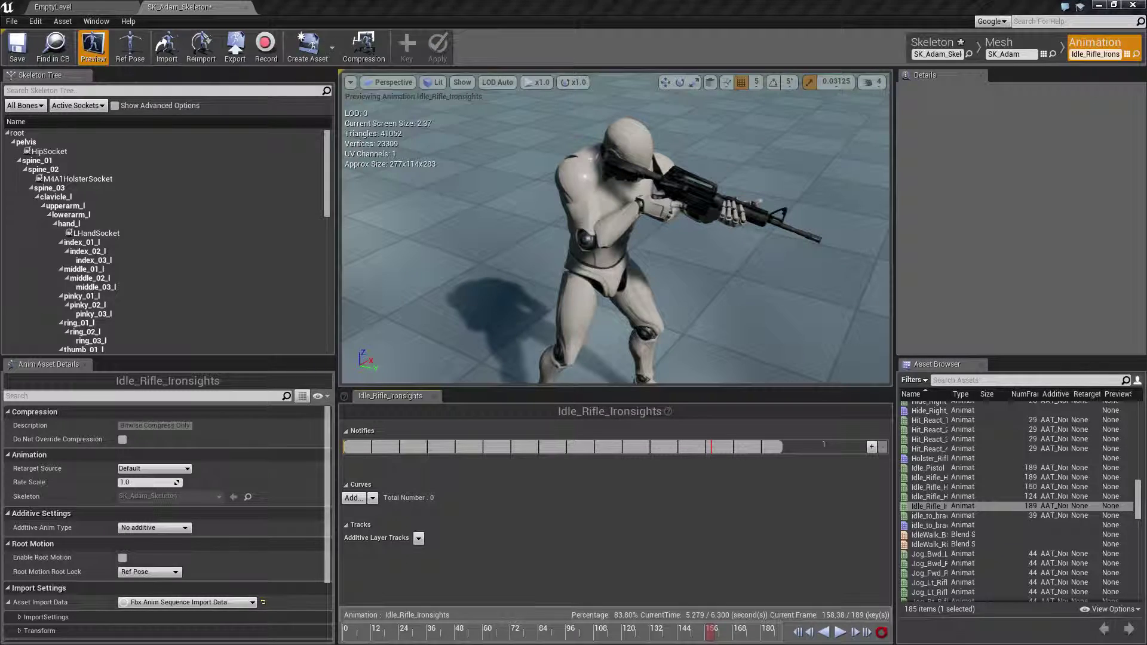
# Switch to Maya and import Idle_Rifle_Ironsights.fbx from the tut3 folder into the empty scene
pyautogui.hotkey('alt', 'Tab')
pyautogui.click(11, 19)
pyautogui.click(11, 20)
pyautogui.click(11, 20)
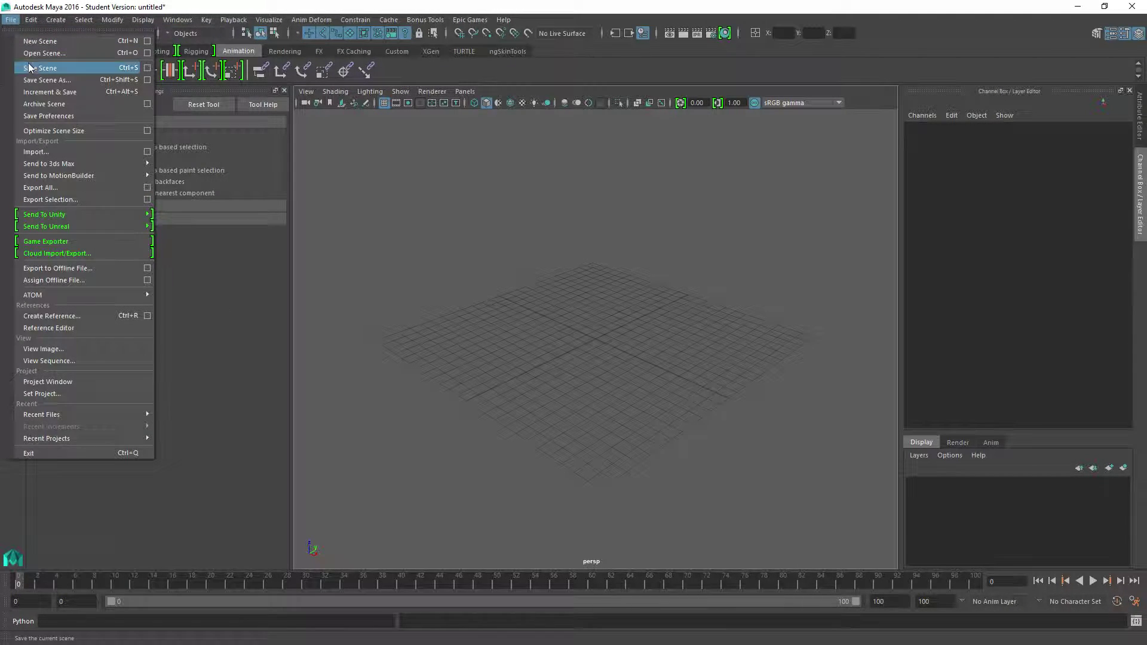
pyautogui.click(26, 154)
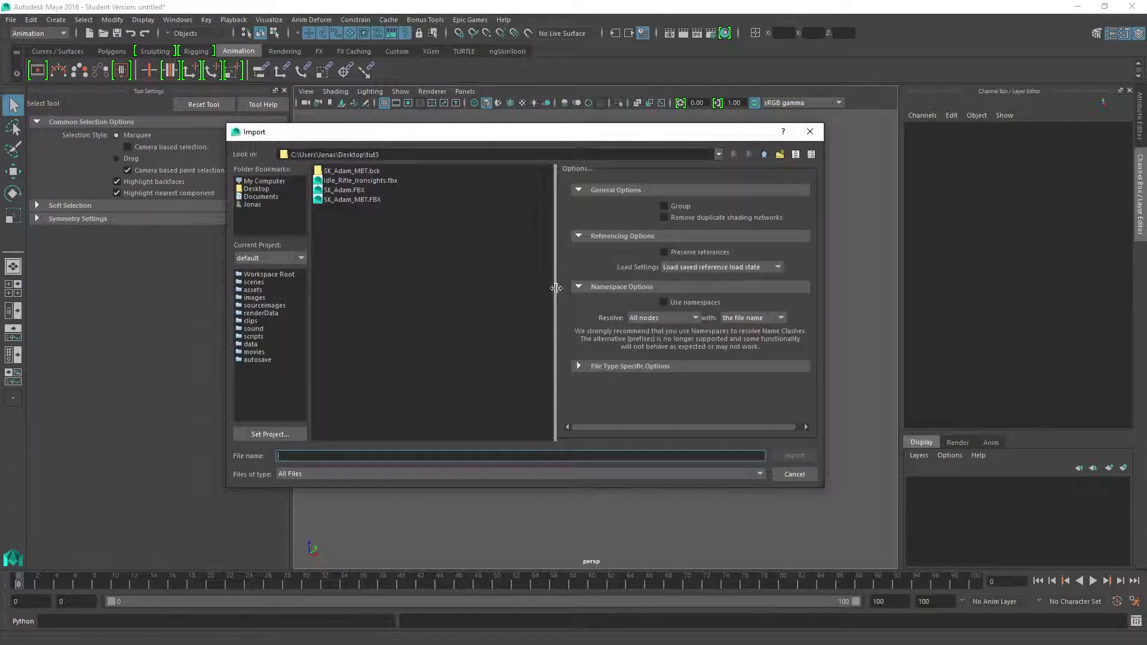
pyautogui.doubleClick(368, 180)
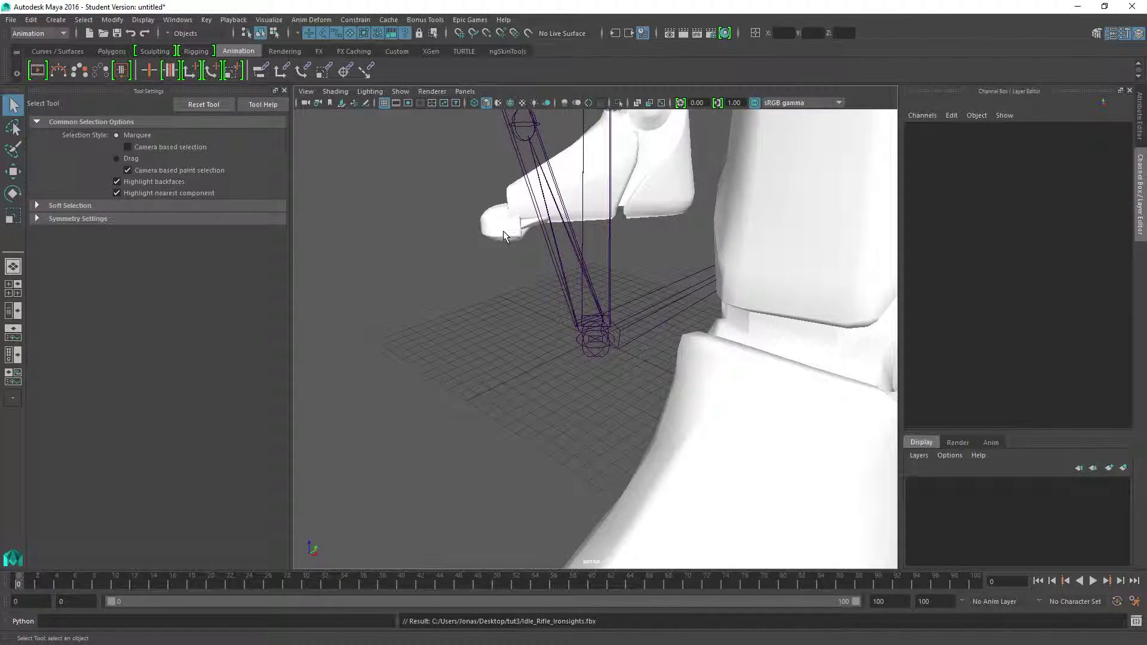
# Examine the imported character's pose, arms and shoulder joints from several angles
pyautogui.scroll(-10, 504, 238)
pyautogui.keyDown('alt'); pyautogui.moveTo(539, 170); pyautogui.dragTo(543, 418, button='middle'); pyautogui.keyUp('alt')
pyautogui.keyDown('alt'); pyautogui.moveTo(543, 418); pyautogui.dragTo(937, 300); pyautogui.keyUp('alt')
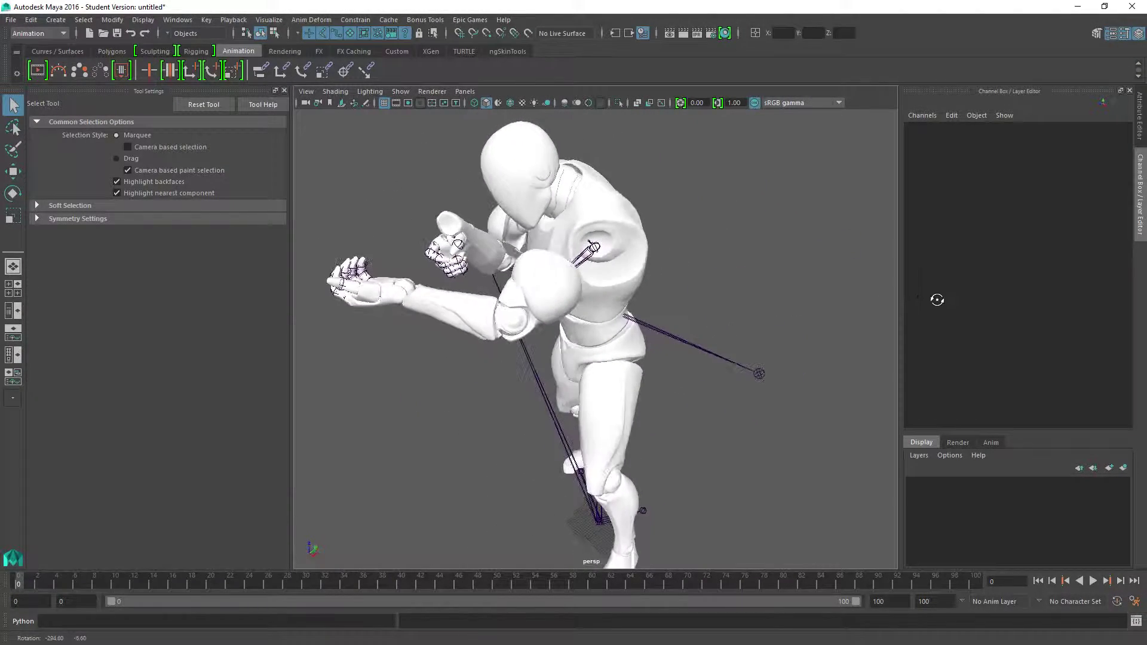
pyautogui.keyDown('alt'); pyautogui.moveTo(574, 294); pyautogui.dragTo(527, 322); pyautogui.keyUp('alt')
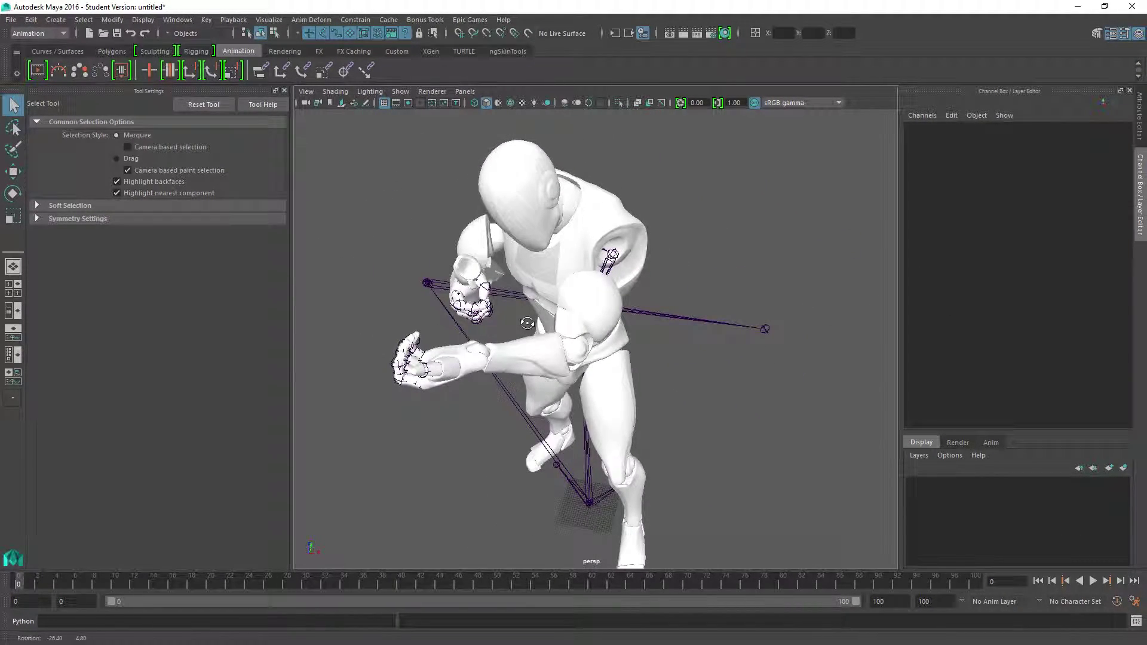
pyautogui.scroll(4, 500, 316)
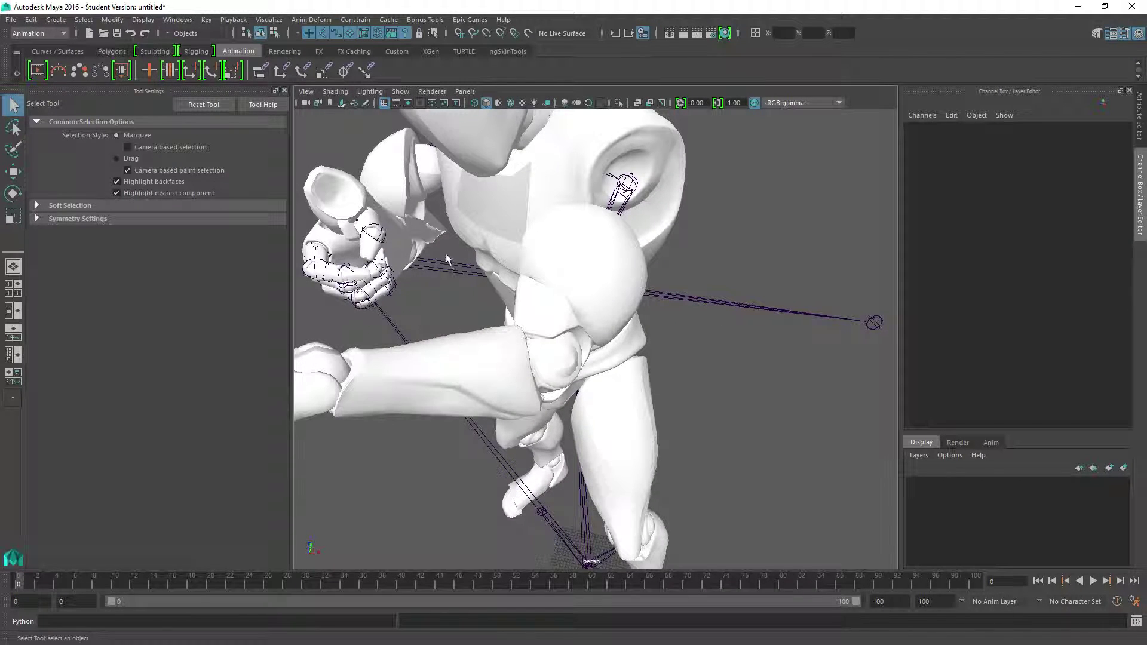
pyautogui.keyDown('alt'); pyautogui.moveTo(497, 216); pyautogui.dragTo(526, 254, button='middle'); pyautogui.keyUp('alt')
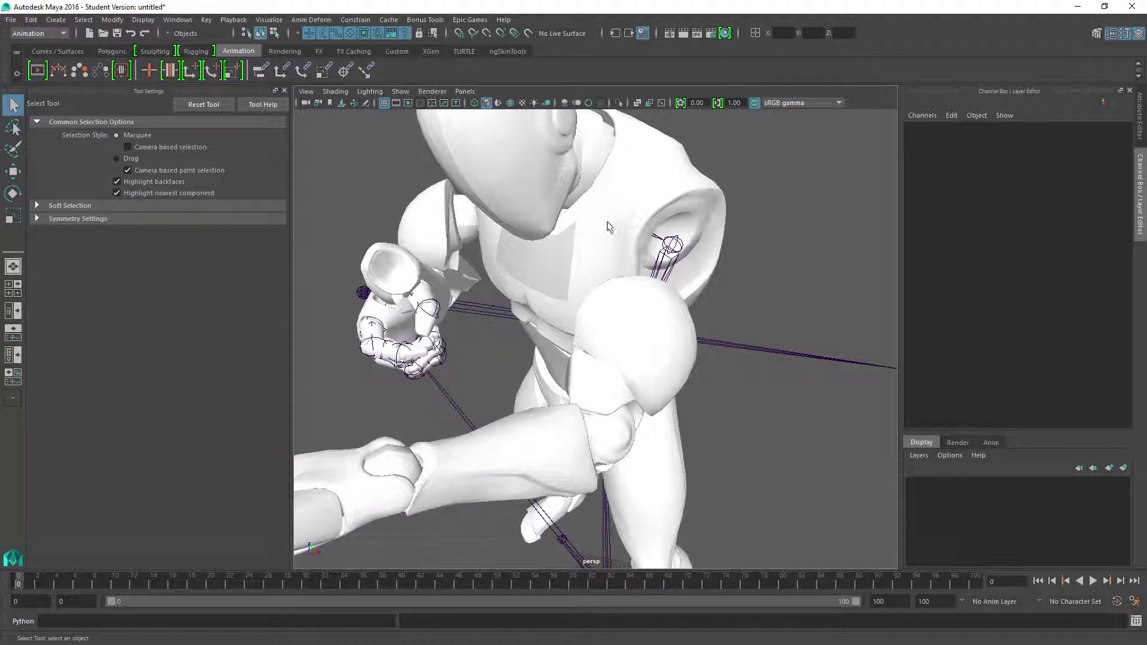
pyautogui.keyDown('alt'); pyautogui.moveTo(463, 267); pyautogui.dragTo(403, 259); pyautogui.keyUp('alt')
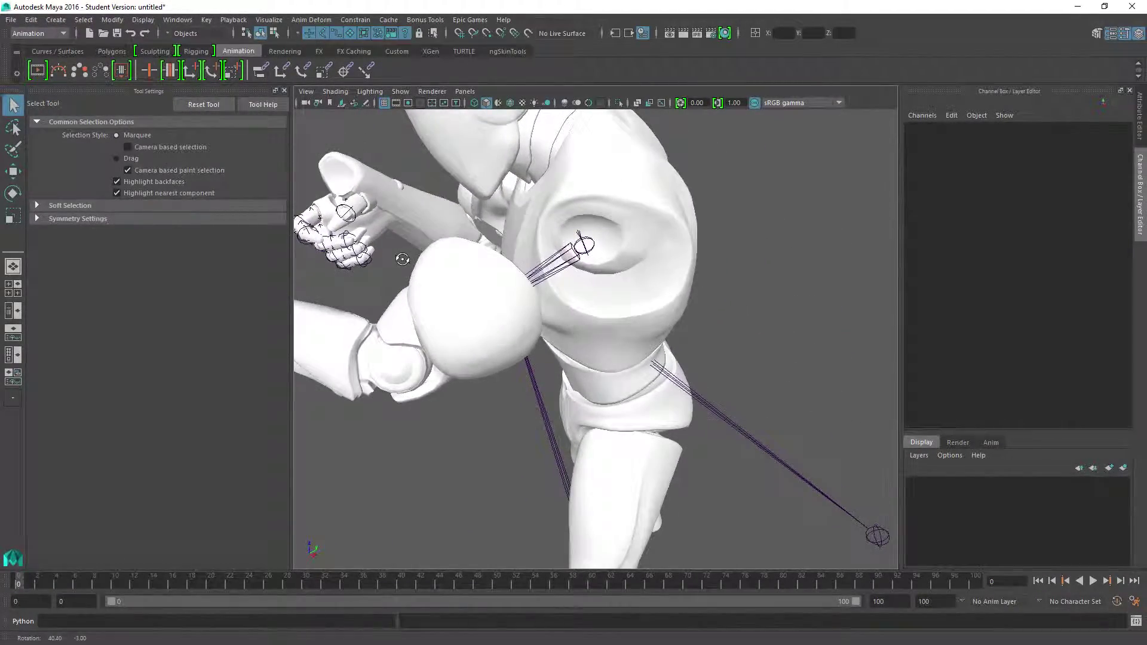
pyautogui.keyDown('alt'); pyautogui.moveTo(494, 291); pyautogui.dragTo(453, 318); pyautogui.keyUp('alt')
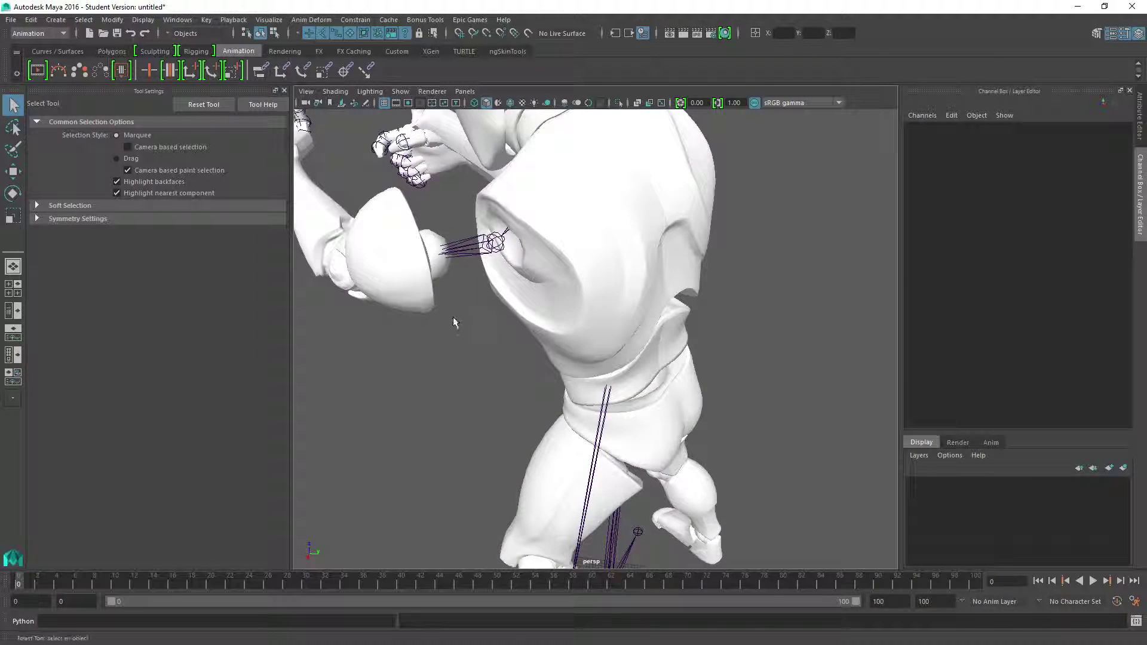
# Select the SK_Adam body mesh and create a display layer from it
pyautogui.click(560, 194)
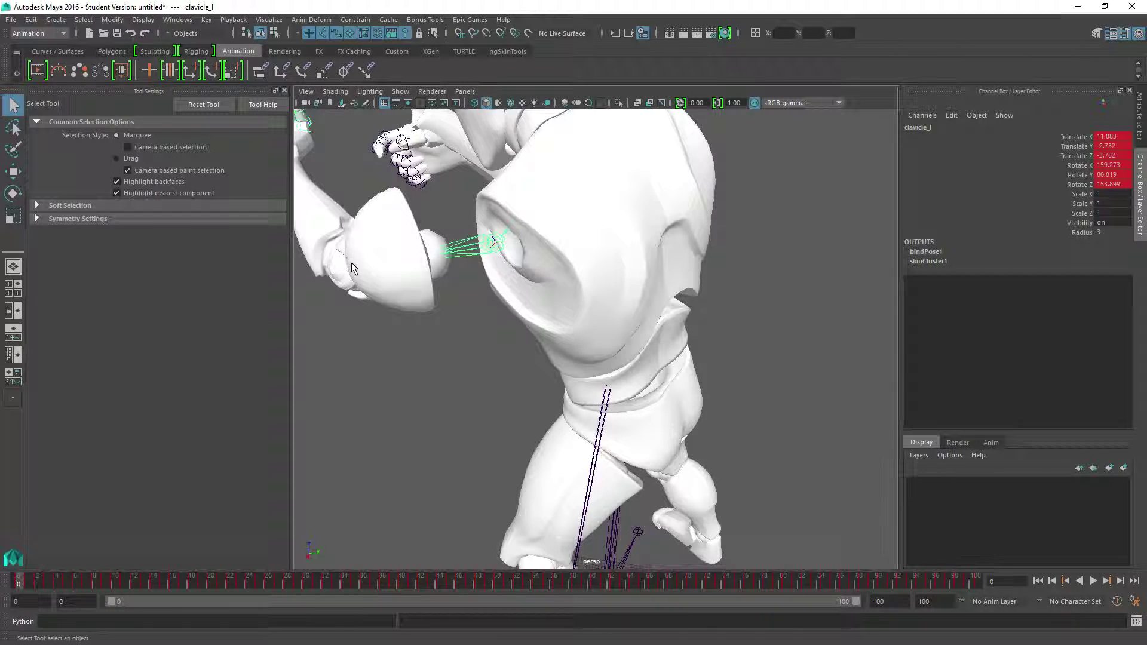
pyautogui.click(352, 264)
pyautogui.click(556, 196)
pyautogui.click(558, 174)
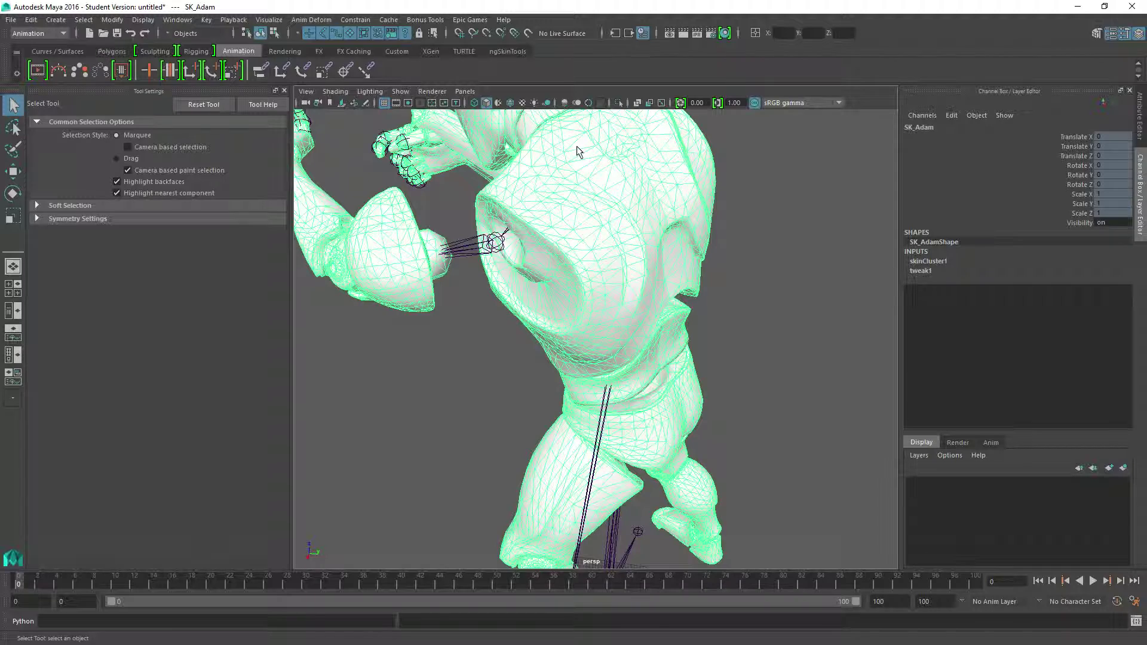
pyautogui.click(920, 457)
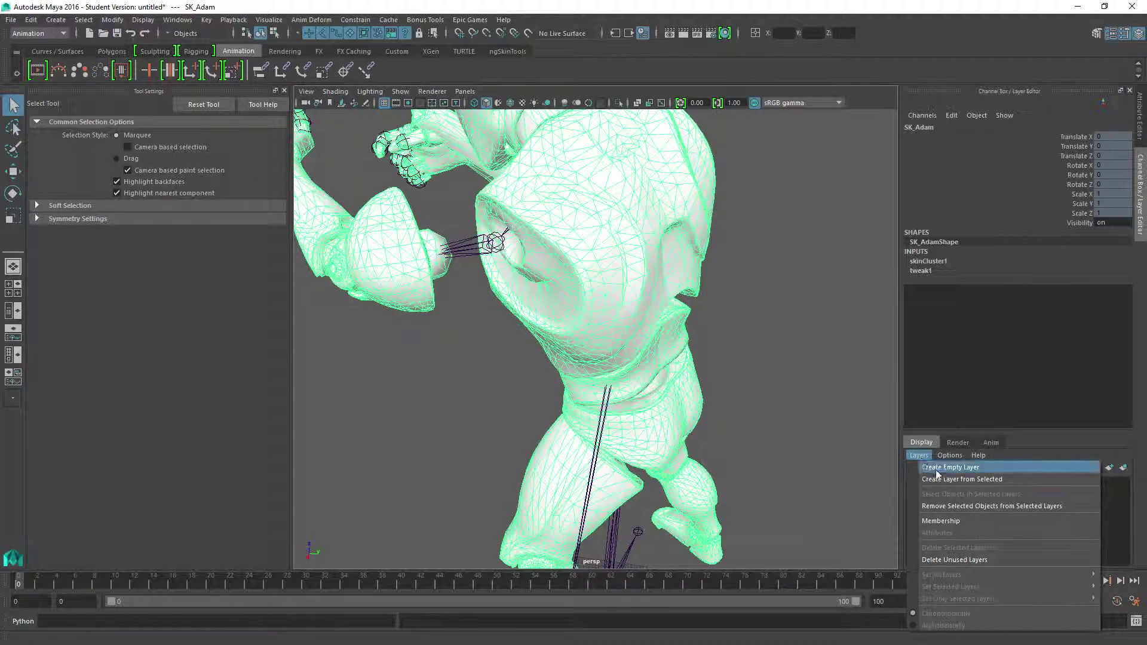
pyautogui.click(968, 479)
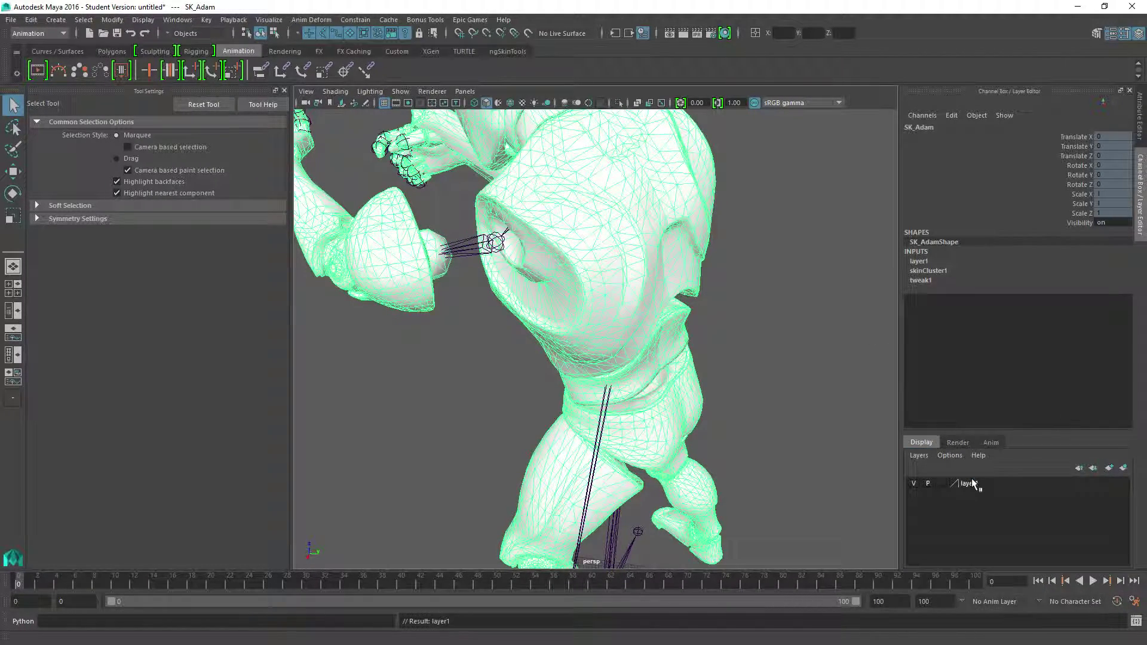
# Hide the body mesh layer, select the upperarm_twist_01_l joint, and play the animation to check how the joint moves
pyautogui.click(914, 483)
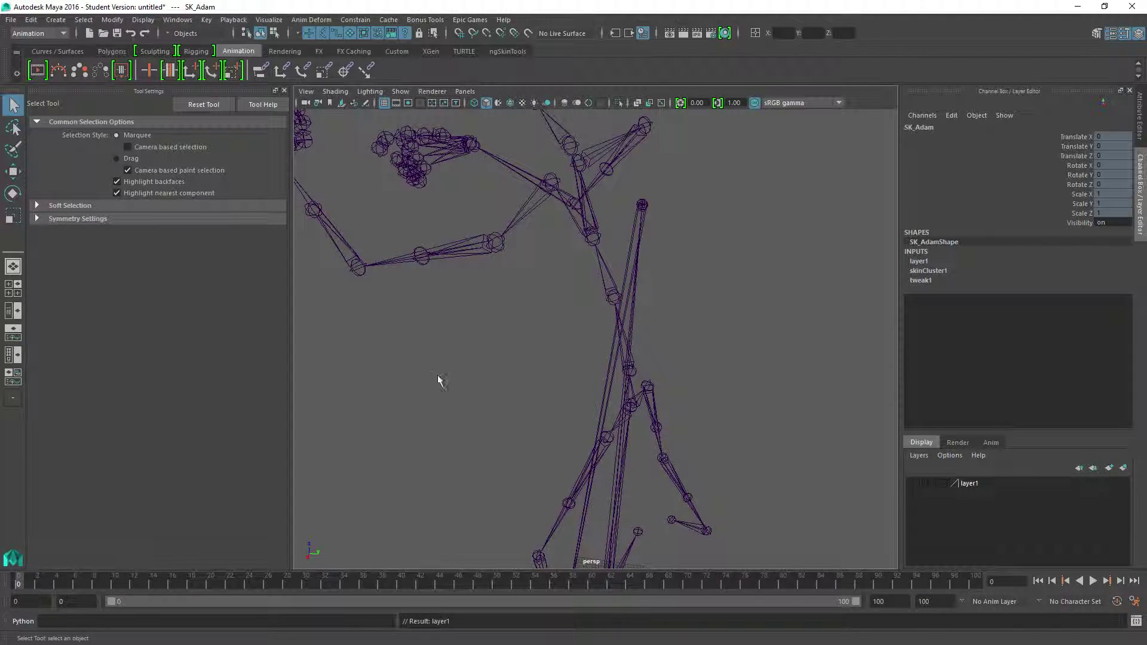
pyautogui.click(914, 483)
pyautogui.click(914, 483)
pyautogui.keyDown('alt'); pyautogui.moveTo(382, 343); pyautogui.dragTo(472, 308, button='middle'); pyautogui.keyUp('alt')
pyautogui.click(540, 213)
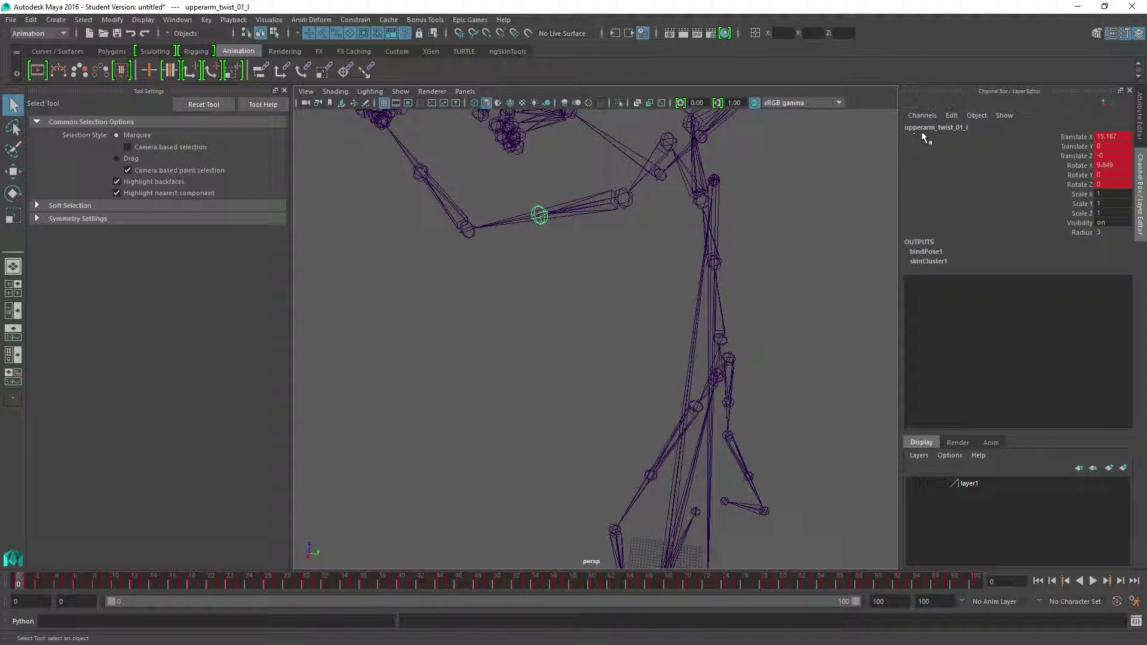
pyautogui.click(1094, 582)
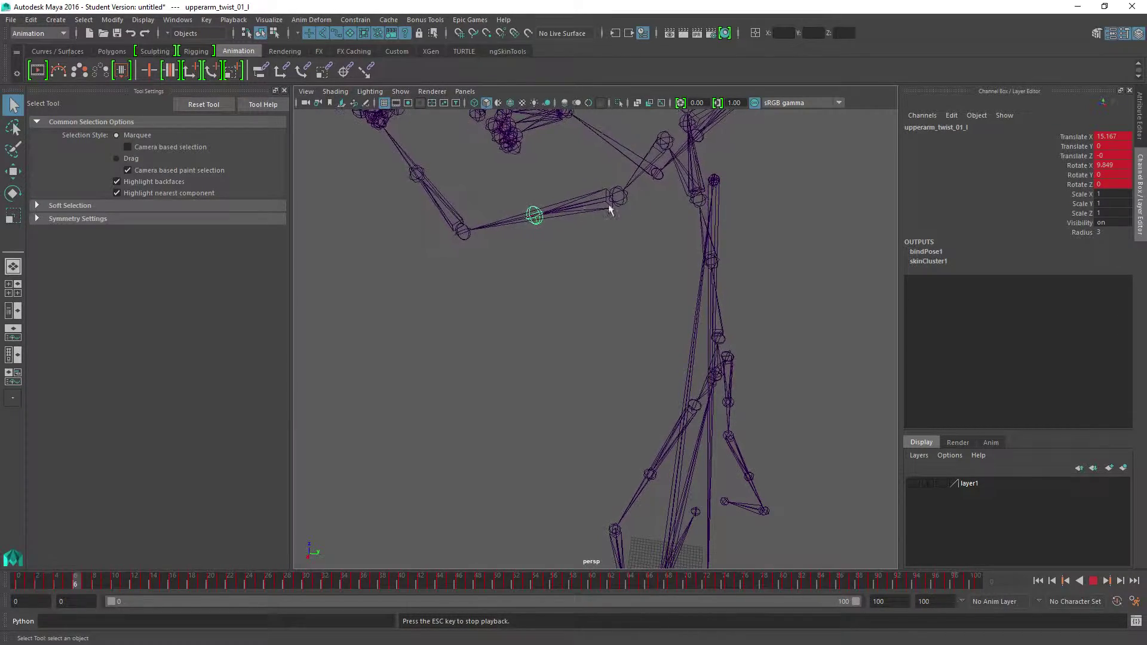
pyautogui.click(1093, 581)
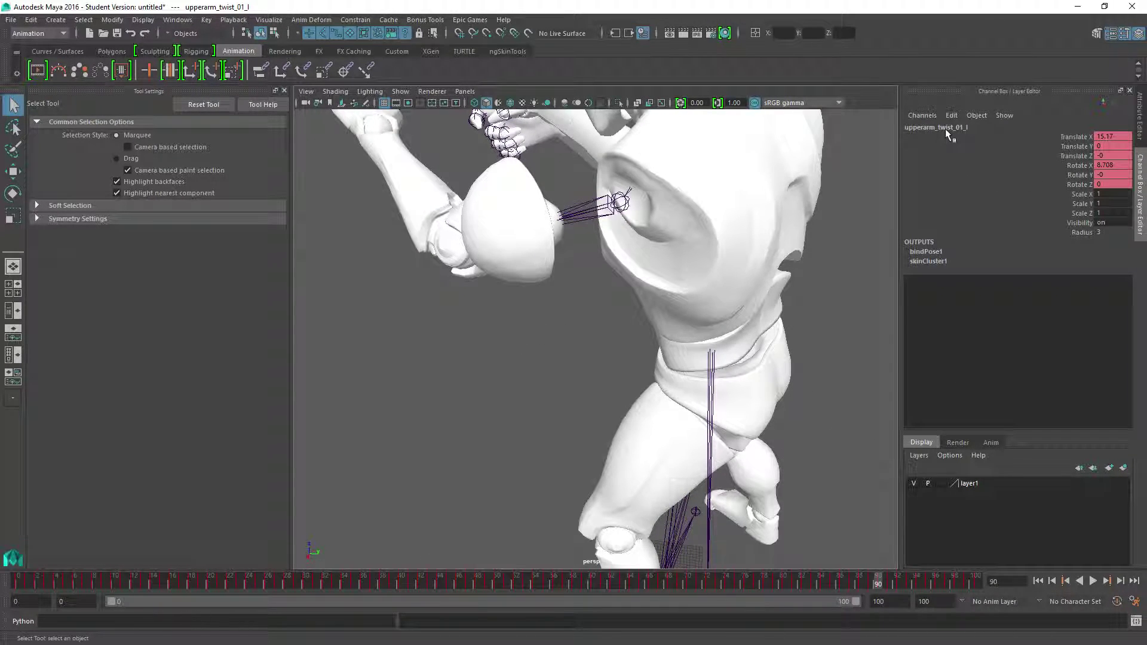
# Move the upperarm_twist_01_l joint away from the arm and examine the mesh deformation from several angles
pyautogui.click(13, 170)
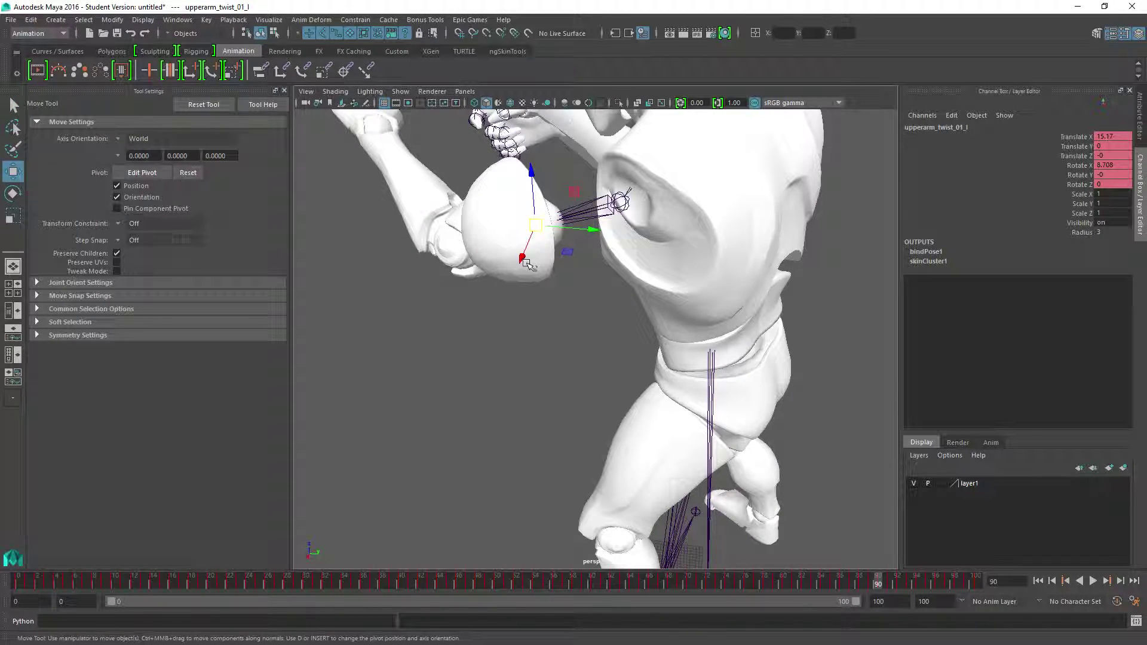
pyautogui.moveTo(524, 261); pyautogui.dragTo(430, 454)
pyautogui.keyDown('alt'); pyautogui.moveTo(343, 377); pyautogui.dragTo(531, 359); pyautogui.keyUp('alt')
pyautogui.keyDown('alt'); pyautogui.moveTo(681, 288); pyautogui.dragTo(567, 325, button='middle'); pyautogui.keyUp('alt')
pyautogui.moveTo(769, 201); pyautogui.dragTo(607, 118)
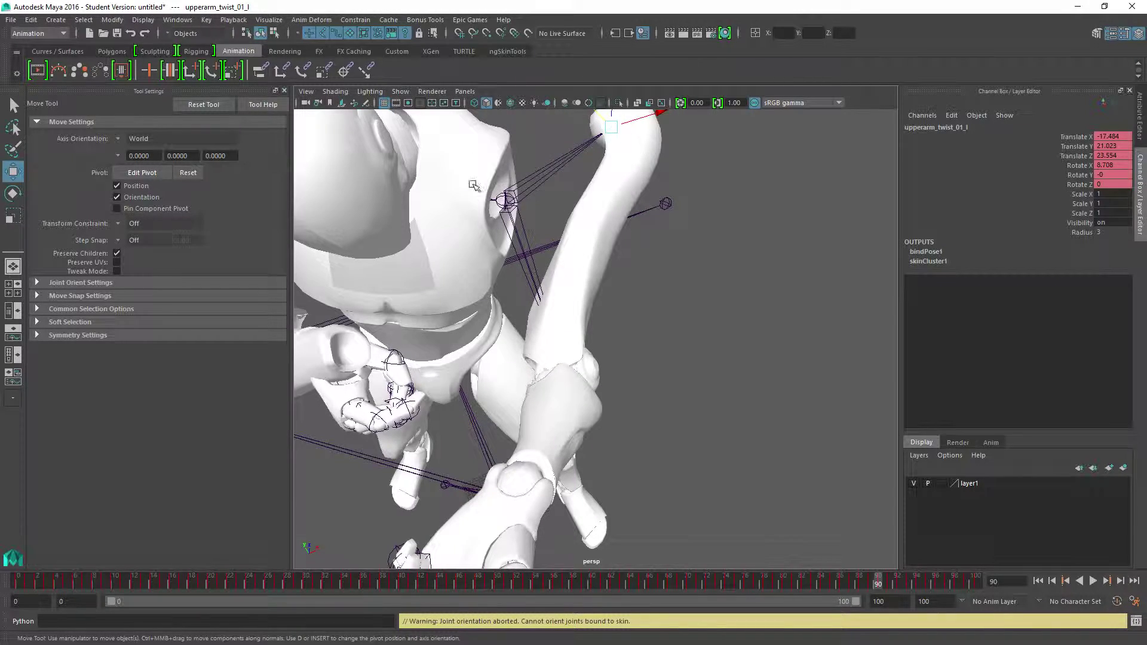
# Switch to Unreal Engine and show the skeleton tree's advanced options with the translation retargeting settings
pyautogui.click(1079, 6)
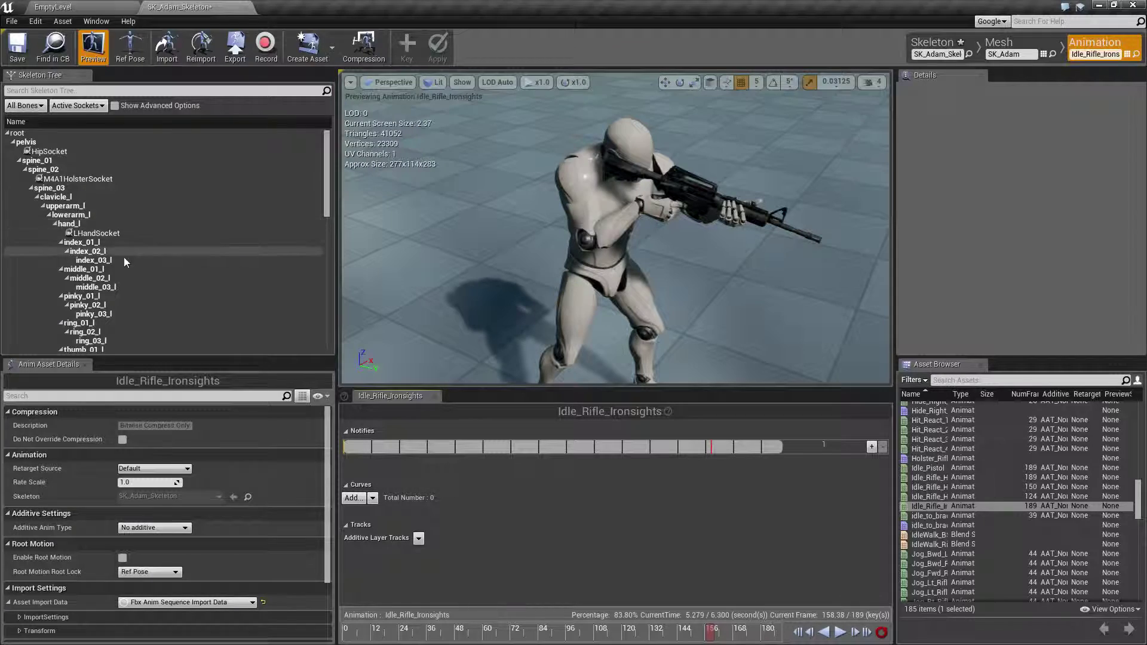
pyautogui.click(116, 106)
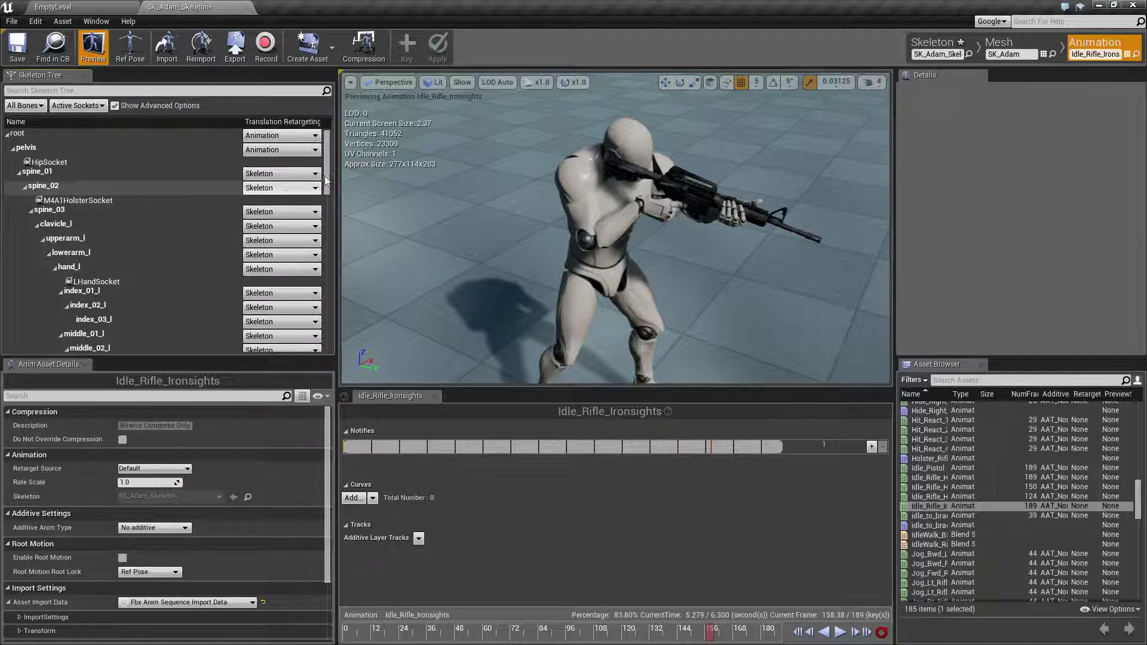
pyautogui.moveTo(328, 161)
pyautogui.mouseDown()
pyautogui.moveTo(334, 326)
pyautogui.moveTo(326, 164)
pyautogui.mouseUp()
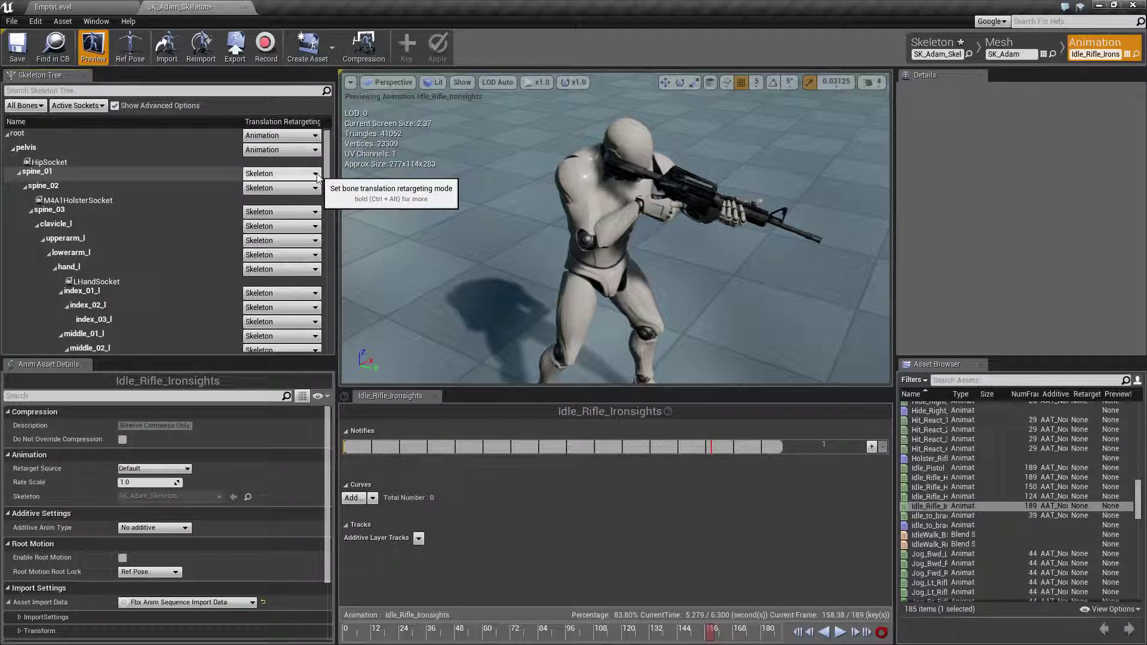
# Recursively set translation retargeting to Animation from spine_01 downward and examine the character's shoulder and arm from several angles
pyautogui.rightClick(317, 177)
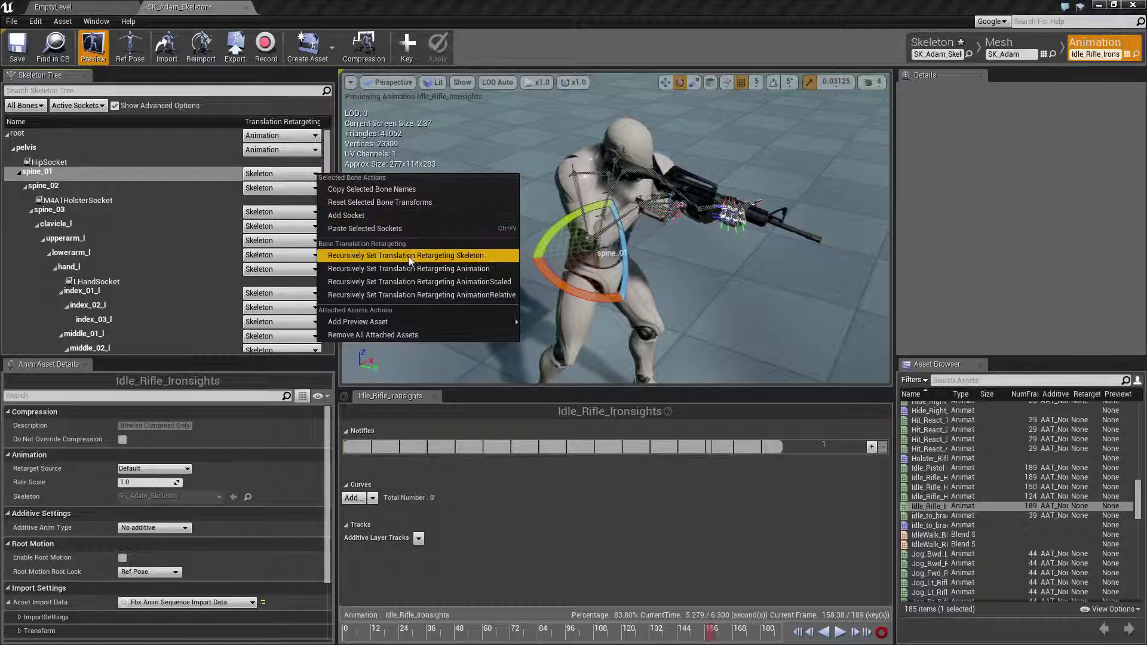
pyautogui.click(439, 271)
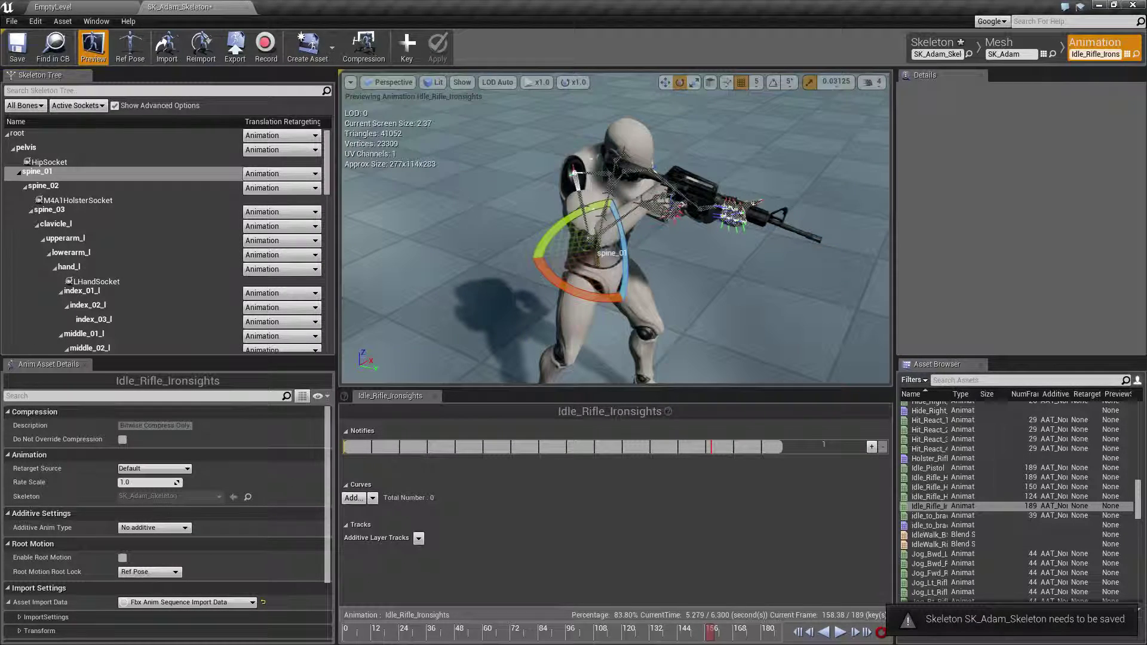
pyautogui.click(482, 181)
pyautogui.keyDown('alt'); pyautogui.moveTo(492, 224); pyautogui.dragTo(601, 231); pyautogui.keyUp('alt')
pyautogui.moveTo(620, 220); pyautogui.dragTo(950, 246, button='right')
pyautogui.moveTo(432, 219); pyautogui.dragTo(370, 219, button='right')
pyautogui.moveTo(616, 227); pyautogui.dragTo(665, 230, button='right')
pyautogui.moveTo(402, 207); pyautogui.dragTo(388, 207, button='right')
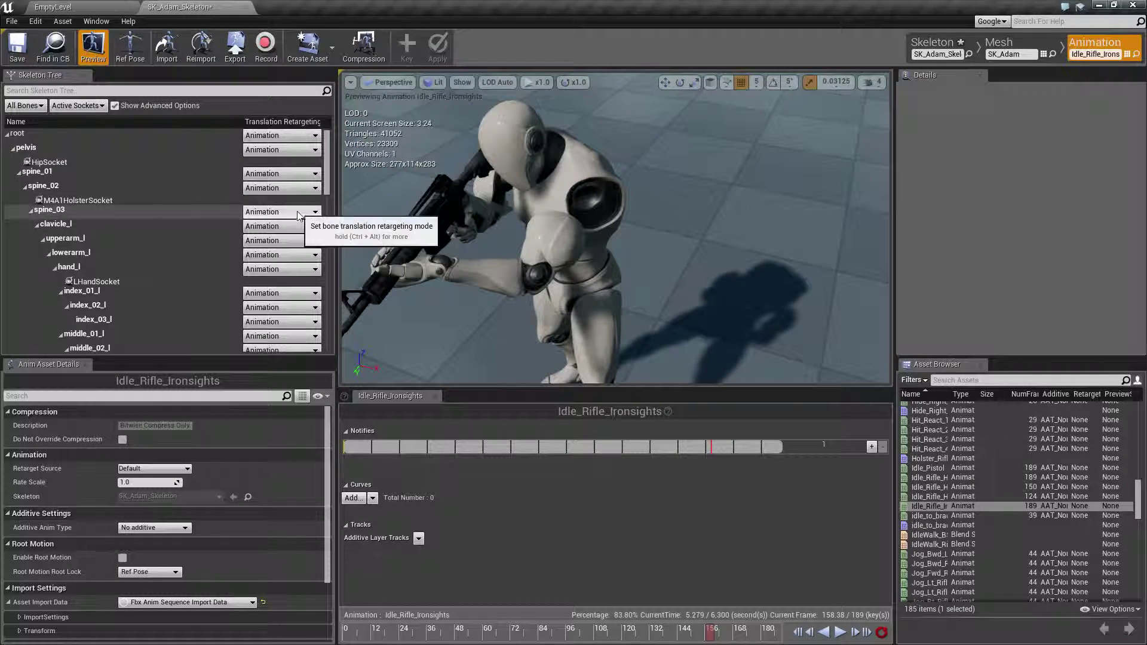
# Recursively set translation retargeting to Skeleton from spine_01 downward and check the character's arms from several angles
pyautogui.rightClick(315, 176)
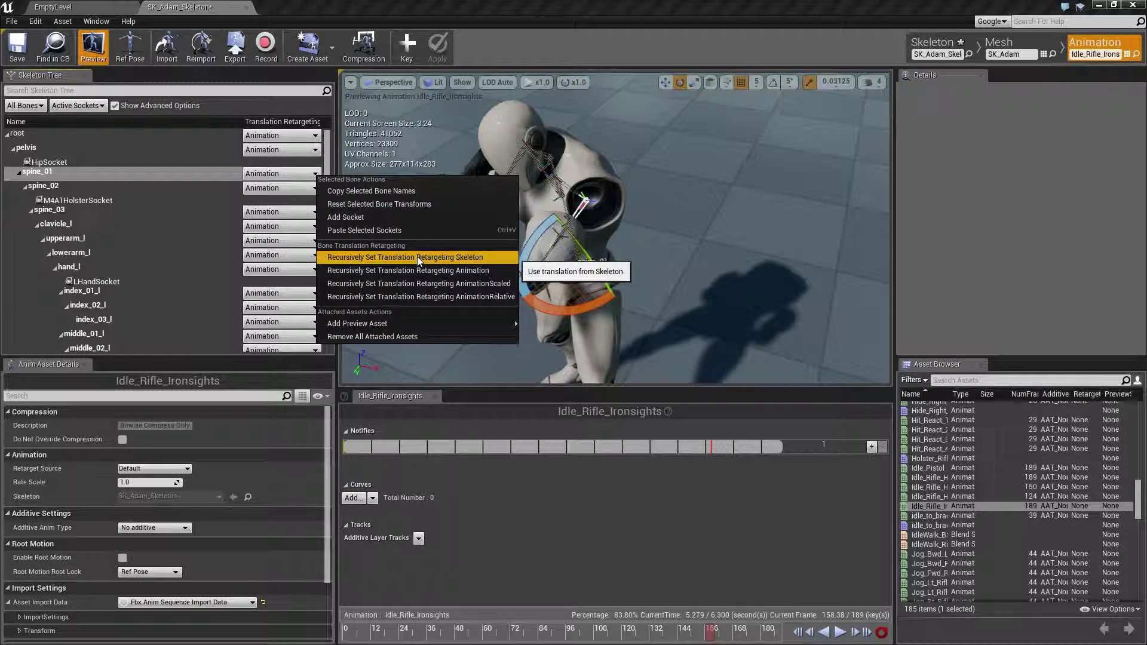
pyautogui.click(442, 257)
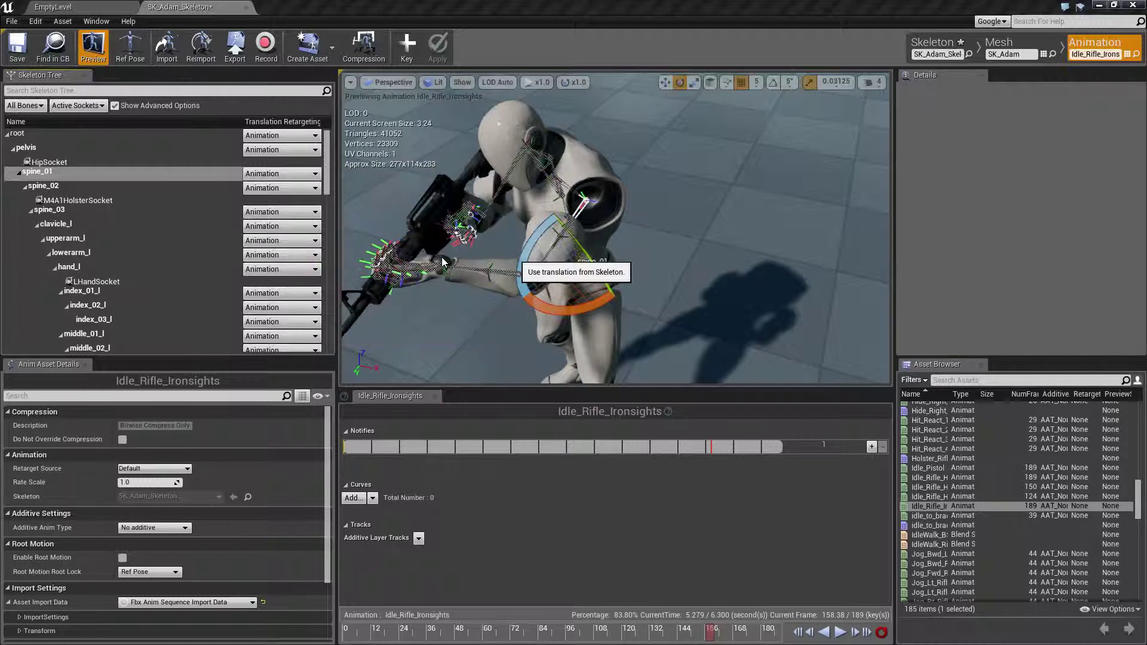
pyautogui.click(666, 232)
pyautogui.keyDown('alt'); pyautogui.moveTo(374, 232); pyautogui.dragTo(526, 232); pyautogui.keyUp('alt')
pyautogui.moveTo(623, 193); pyautogui.dragTo(772, 152, button='right')
pyautogui.moveTo(604, 218); pyautogui.dragTo(578, 200)
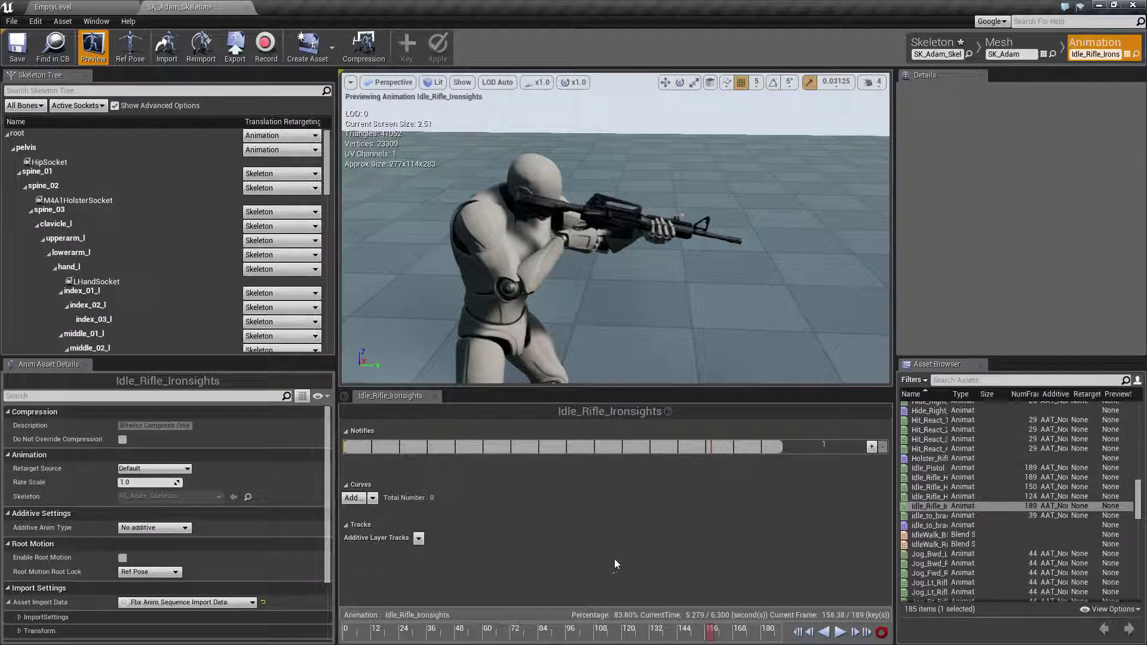
pyautogui.moveTo(713, 636); pyautogui.dragTo(346, 635)
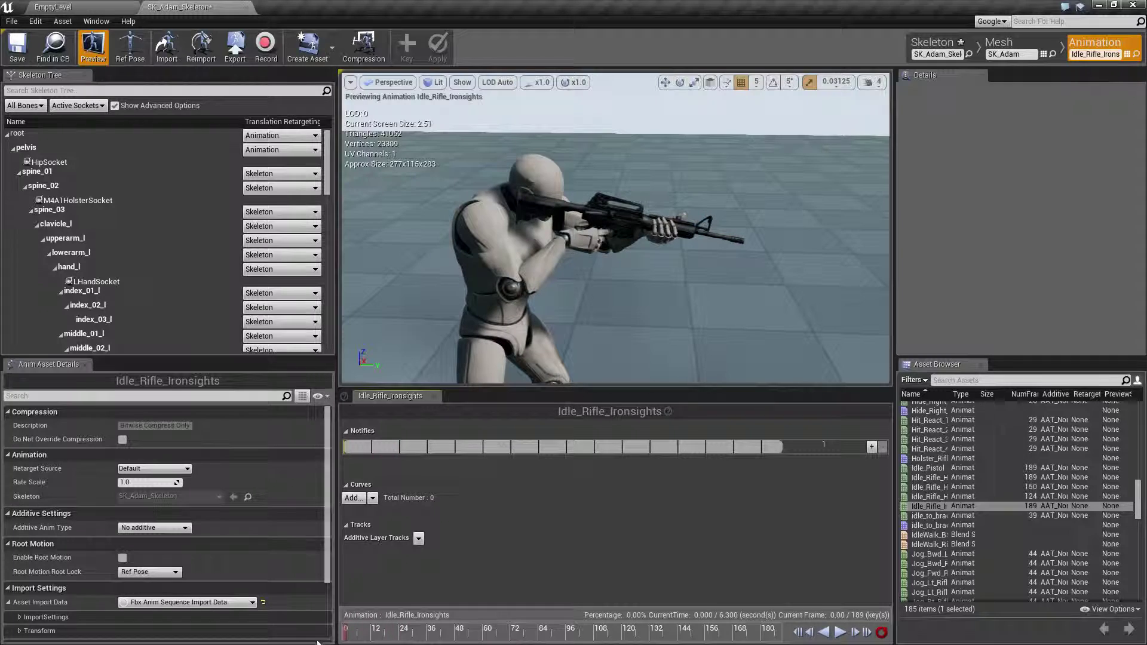
pyautogui.click(259, 44)
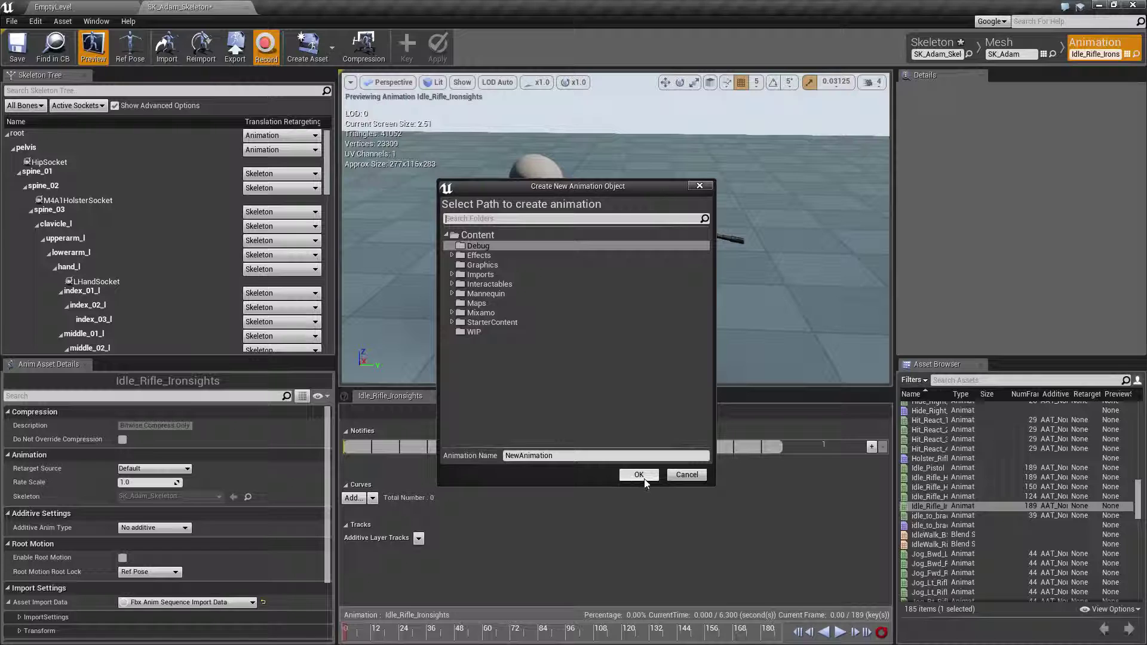
pyautogui.click(684, 479)
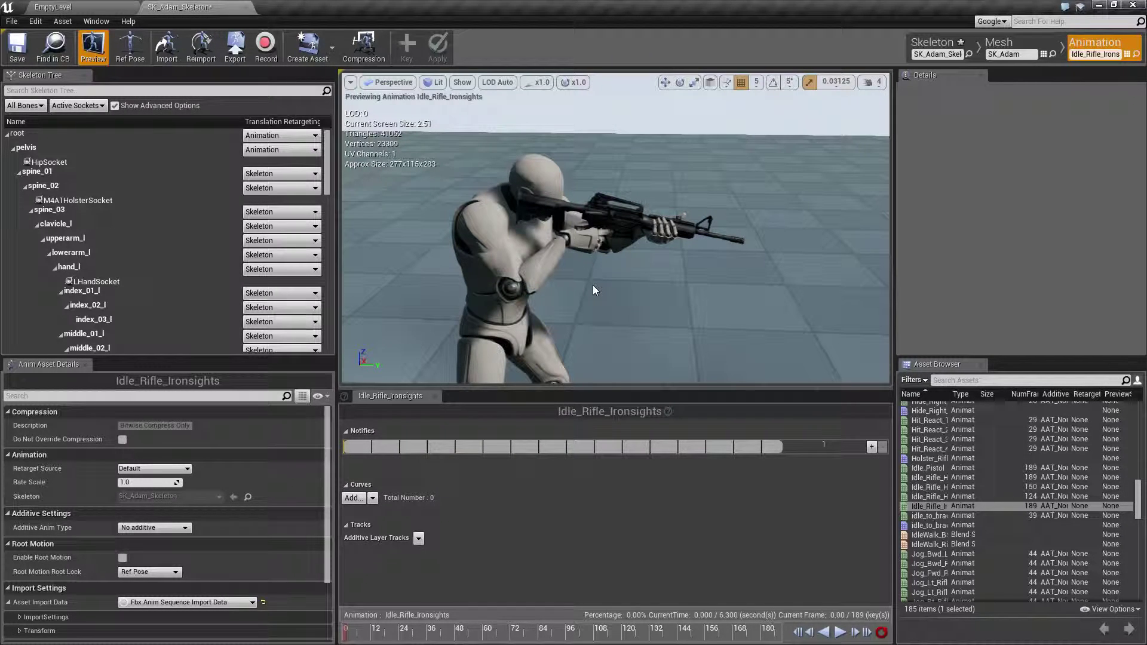
pyautogui.moveTo(593, 285); pyautogui.dragTo(581, 319, button='right')
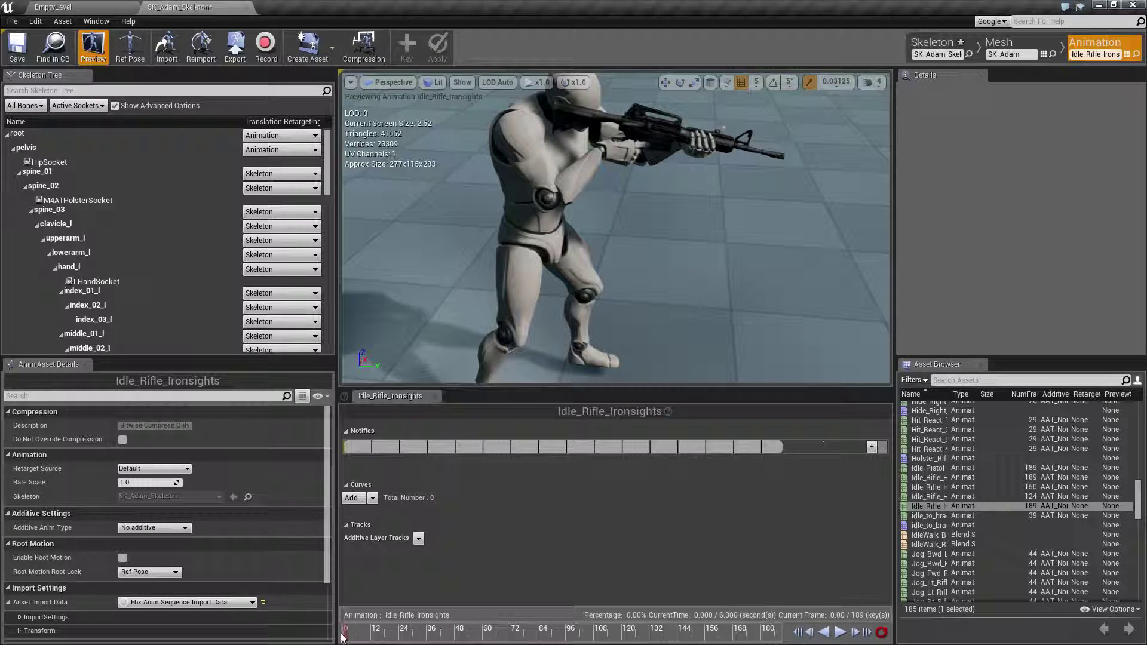
# Play the animation, record it into the Debug folder as Idle_Rifle_Ironsights_SA, and stop the recording after a full cycle
pyautogui.click(839, 634)
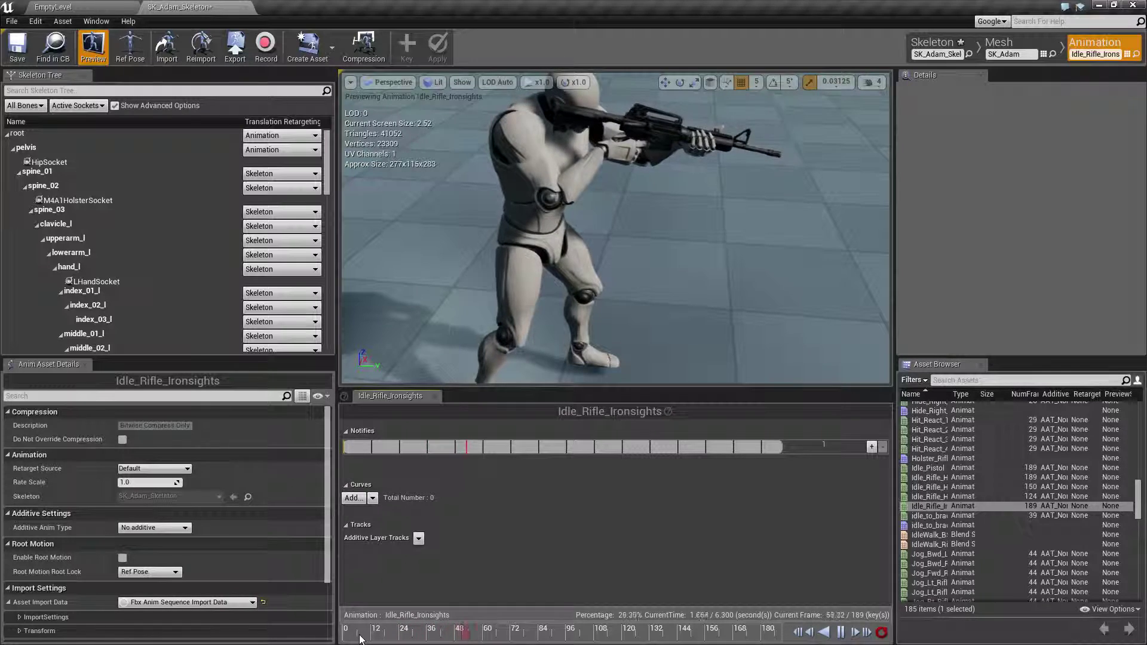
pyautogui.click(266, 51)
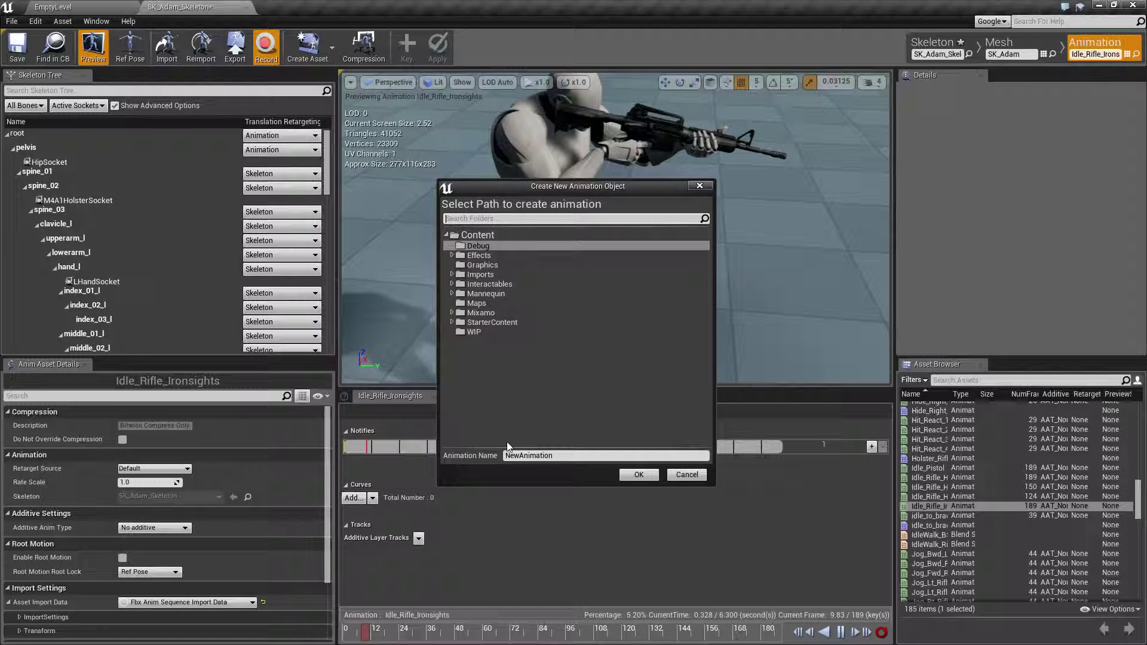
pyautogui.click(526, 456)
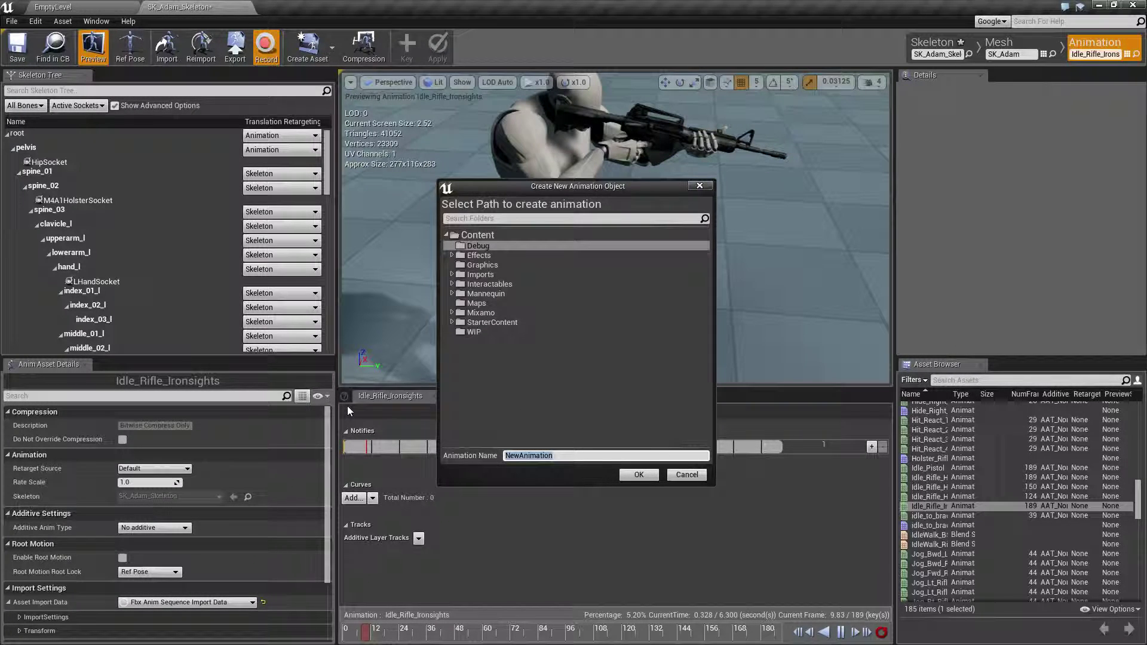
pyautogui.press('BackSpace')
pyautogui.write('Id')
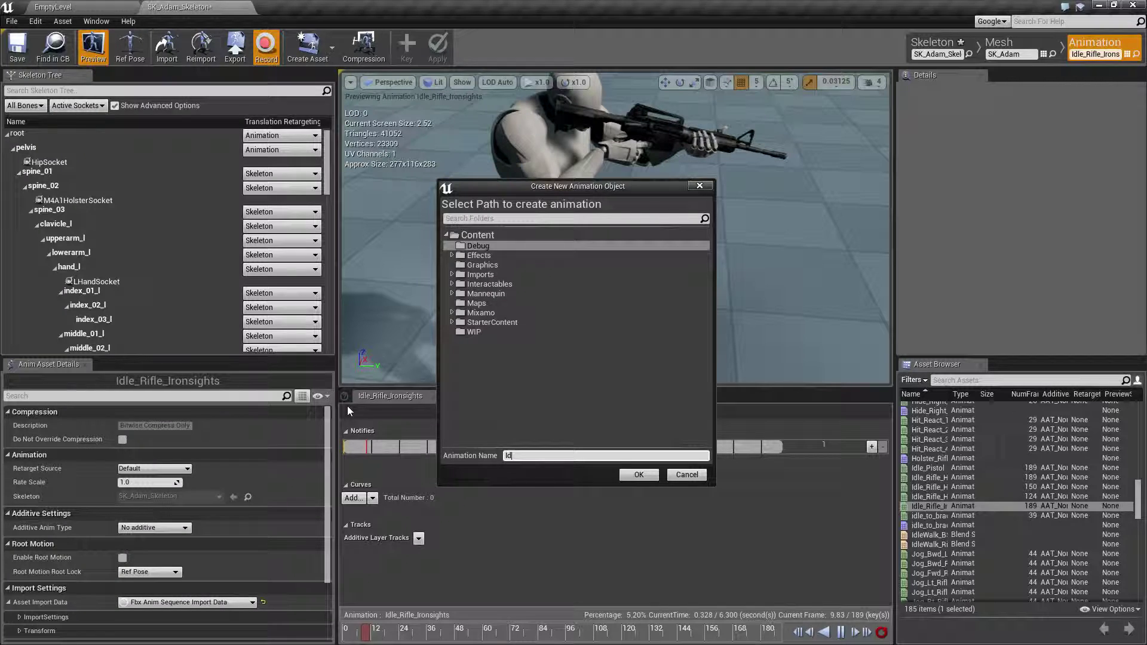
pyautogui.write('le_Rifle_Ironsights_SA')
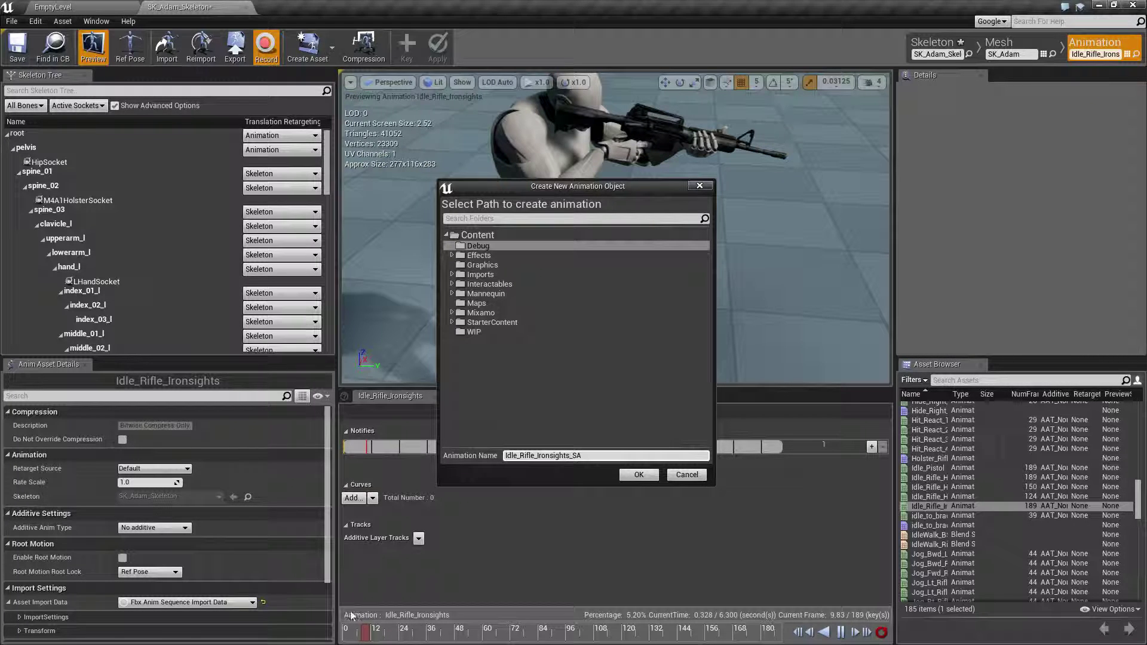
pyautogui.click(639, 474)
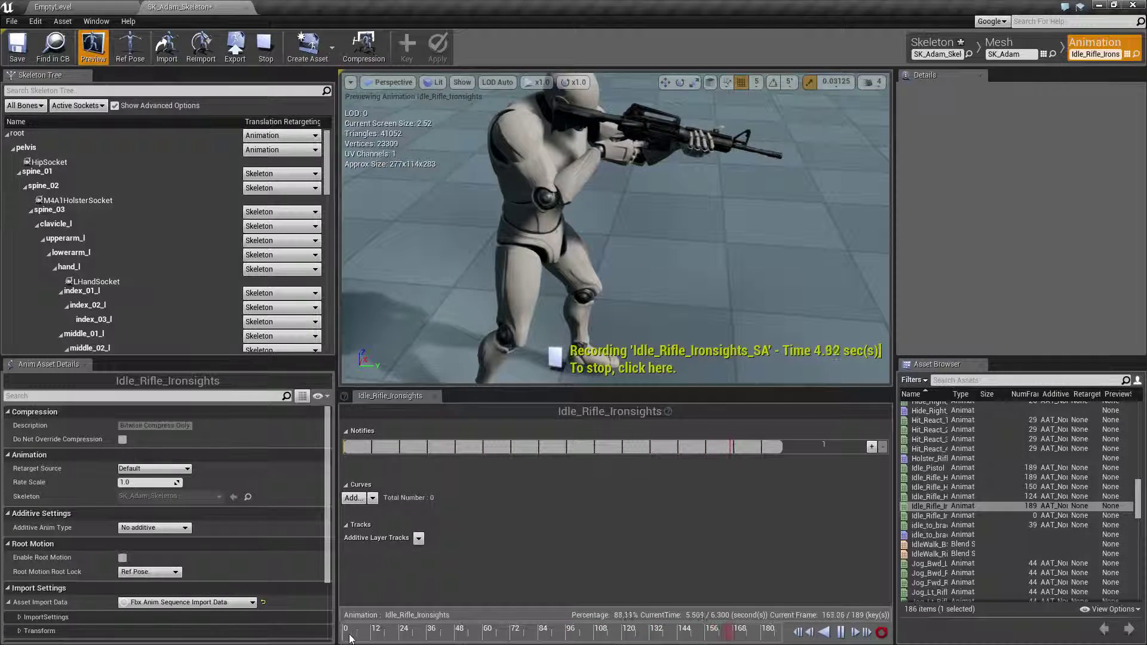
pyautogui.click(600, 369)
pyautogui.click(703, 360)
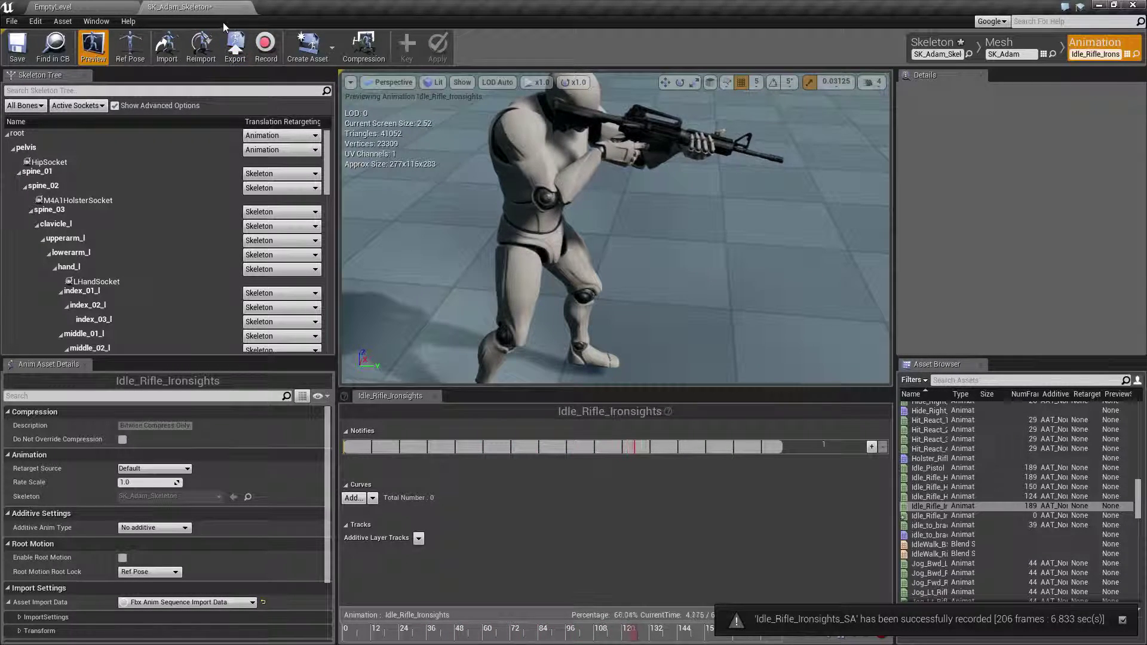
# Open the recorded Idle_Rifle_Ironsights_SA animation from the Debug folder and pause its playback
pyautogui.click(136, 7)
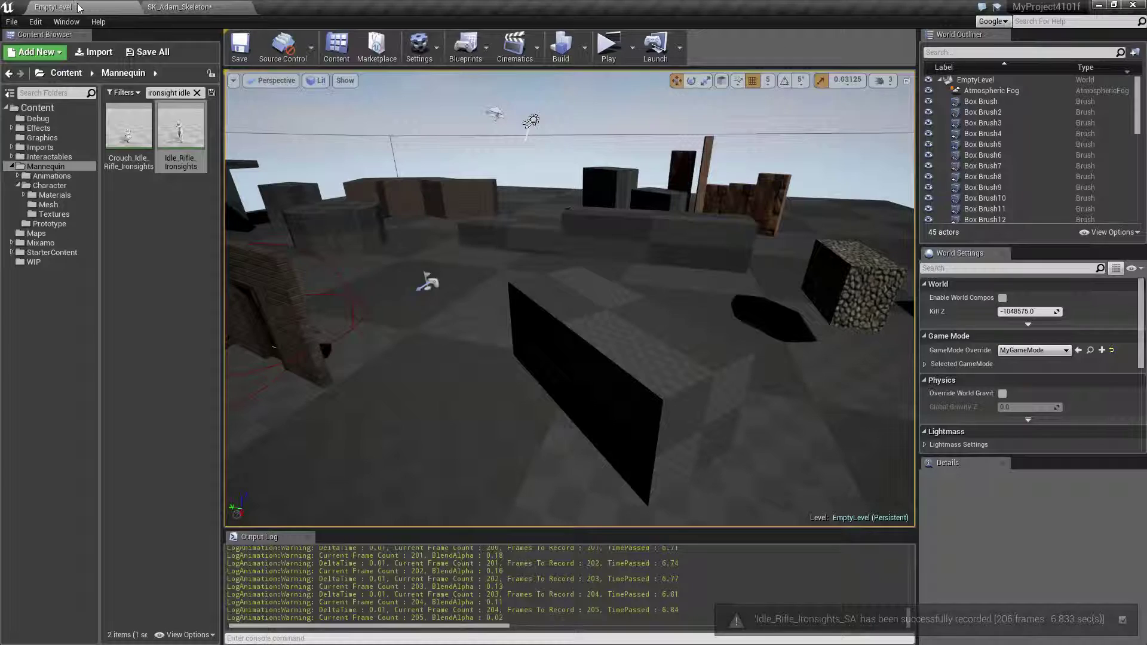
pyautogui.click(38, 119)
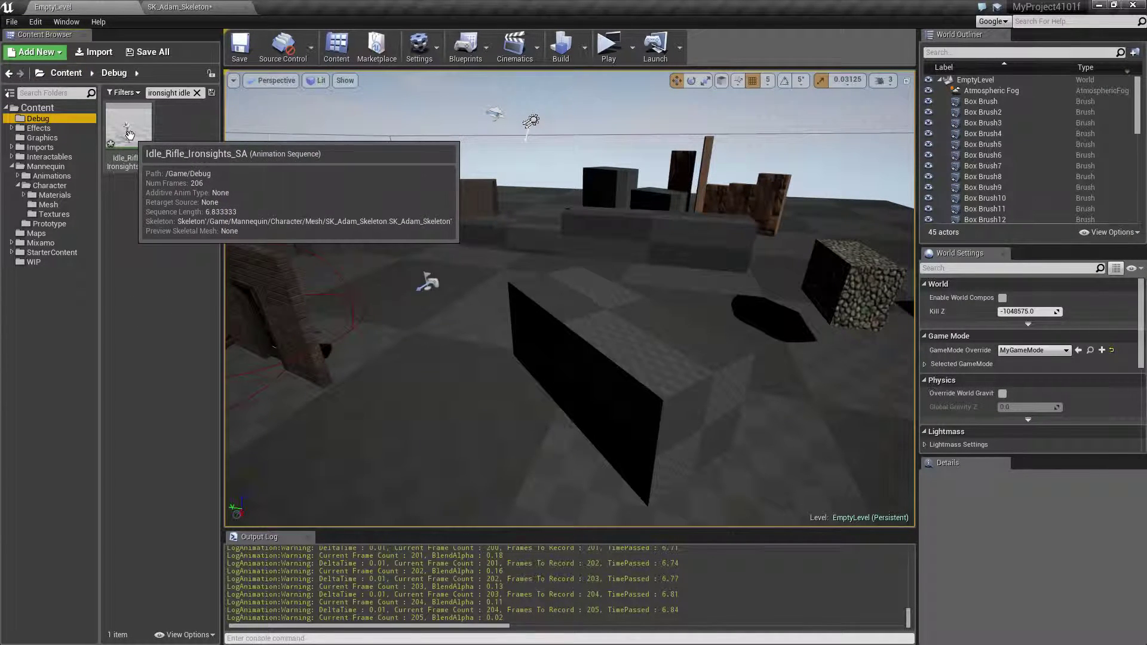
pyautogui.doubleClick(127, 147)
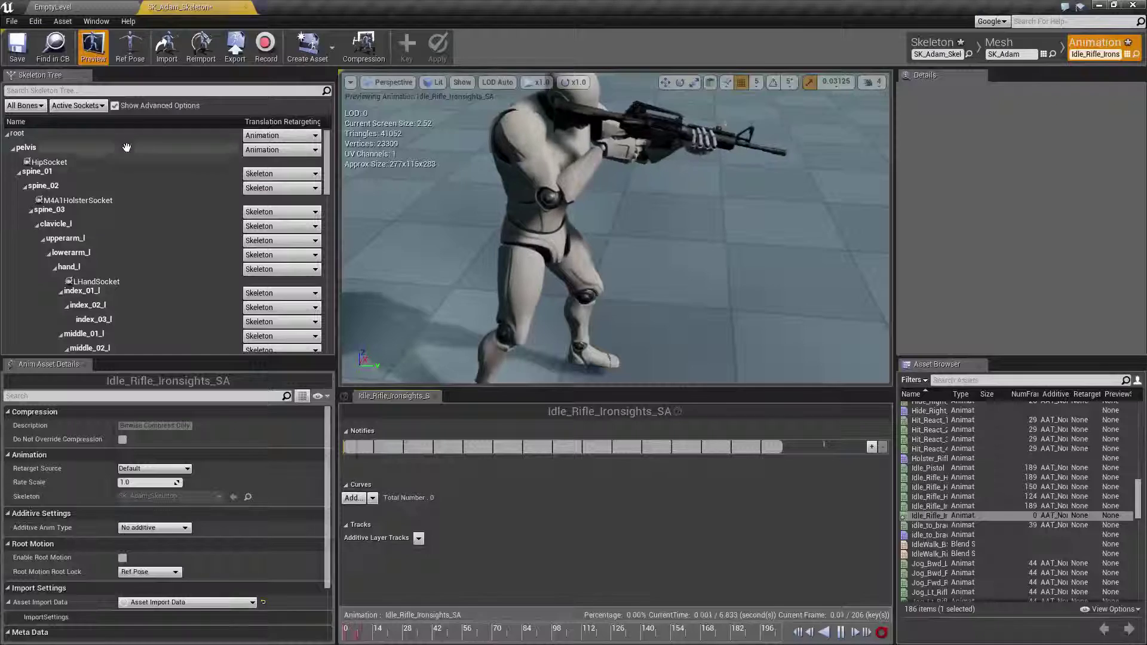
pyautogui.click(840, 631)
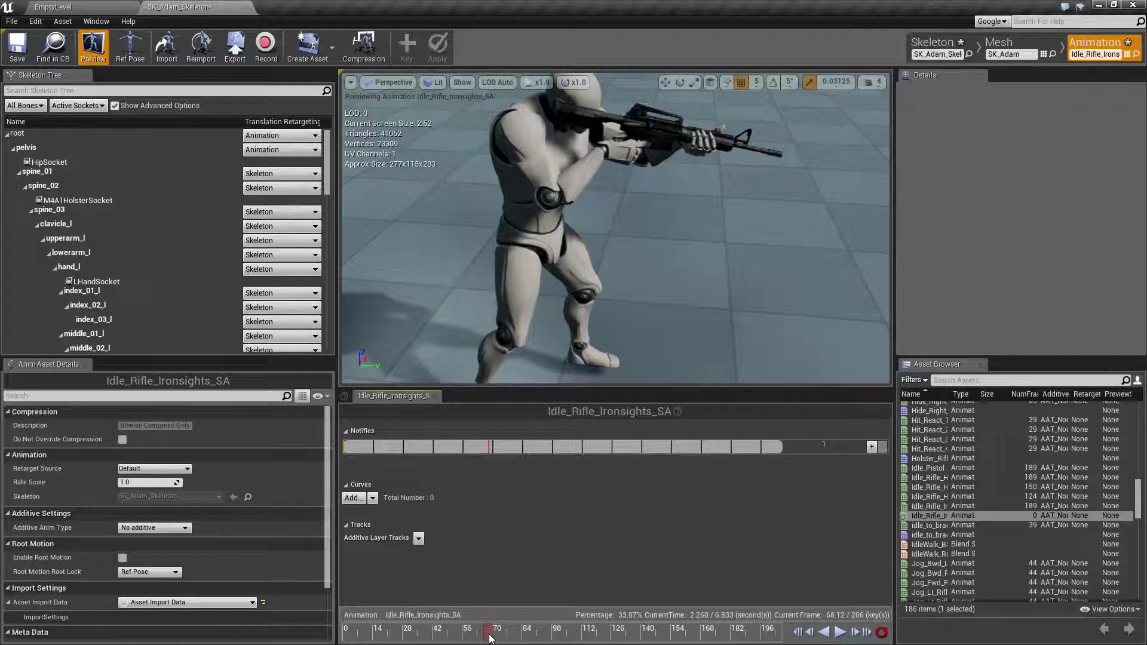
# Find the loop start at frame 6 of Idle_Rifle_Ironsights_SA and remove frames 0 to 6
pyautogui.moveTo(487, 638); pyautogui.dragTo(343, 637)
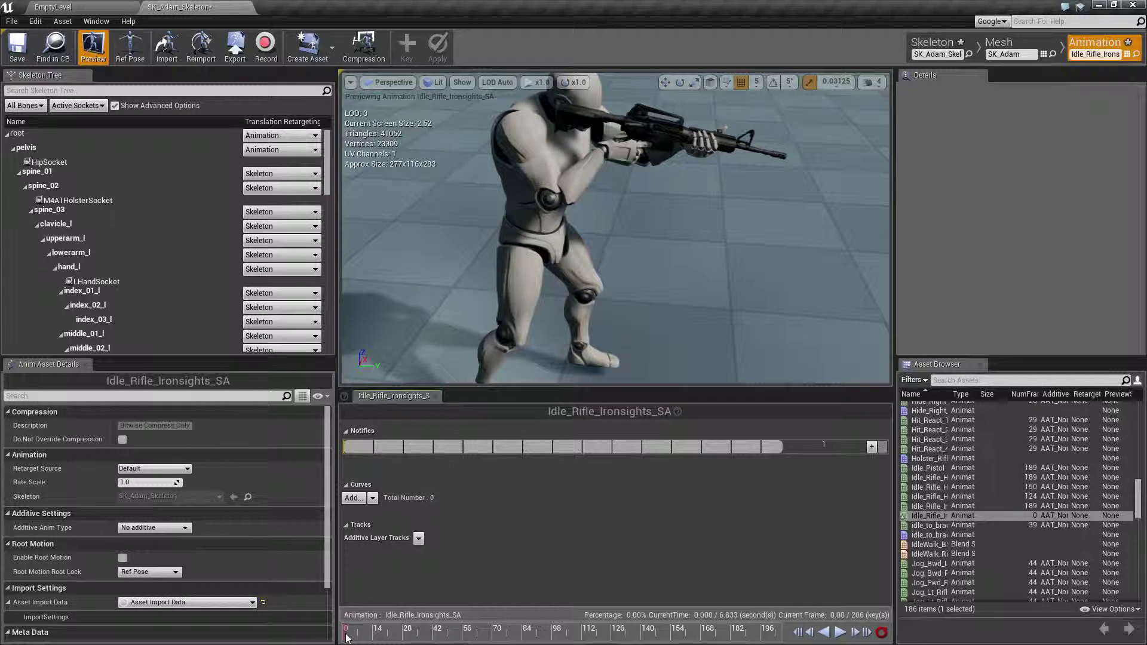
pyautogui.moveTo(349, 638)
pyautogui.mouseDown()
pyautogui.moveTo(417, 634)
pyautogui.moveTo(339, 638)
pyautogui.moveTo(360, 639)
pyautogui.mouseUp()
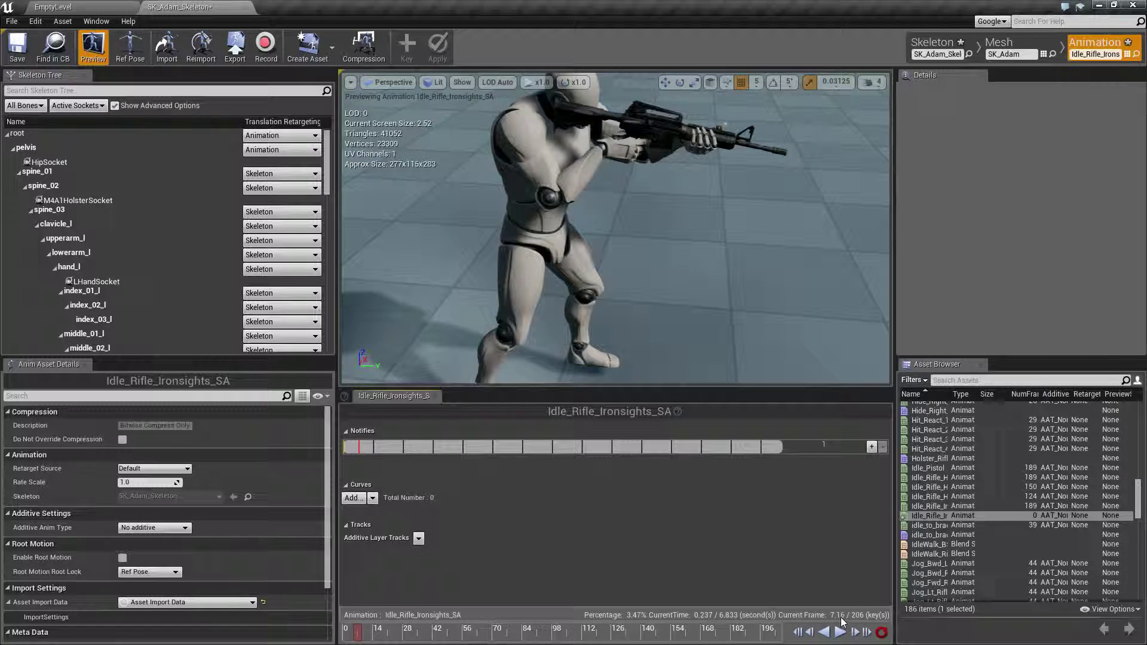
pyautogui.click(811, 633)
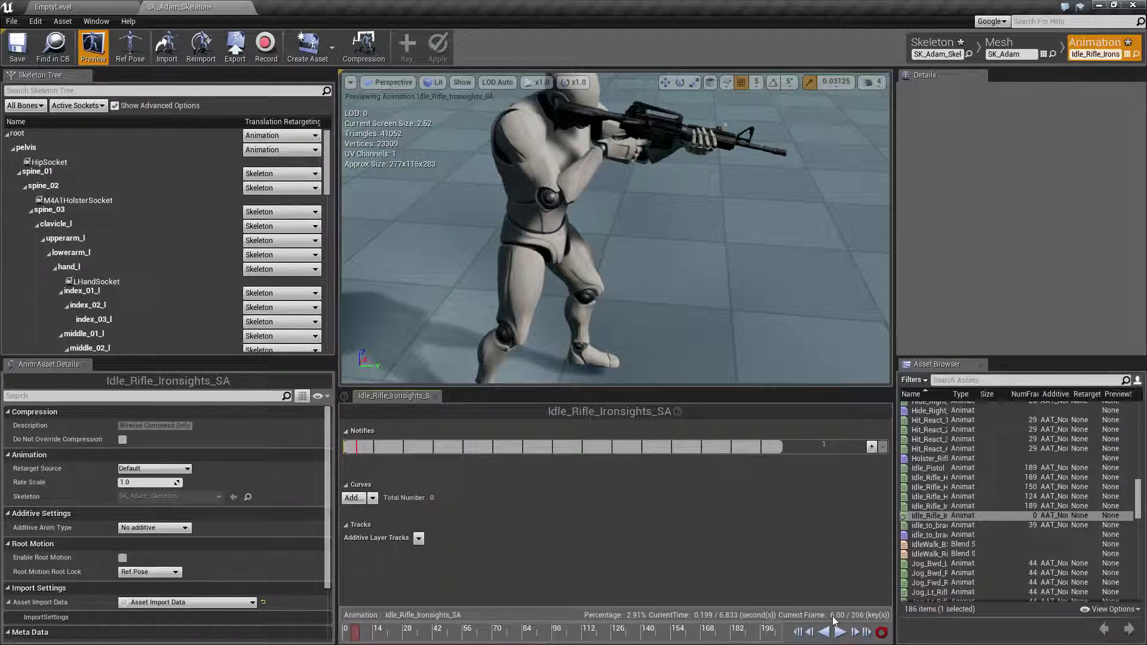
pyautogui.rightClick(357, 634)
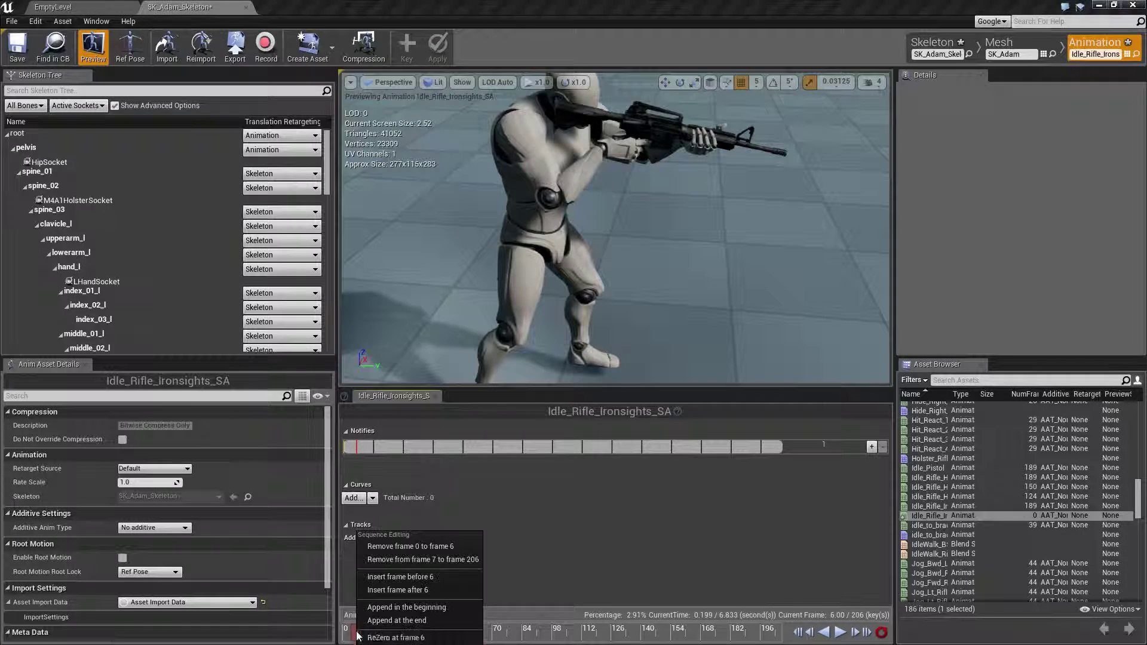
pyautogui.click(421, 546)
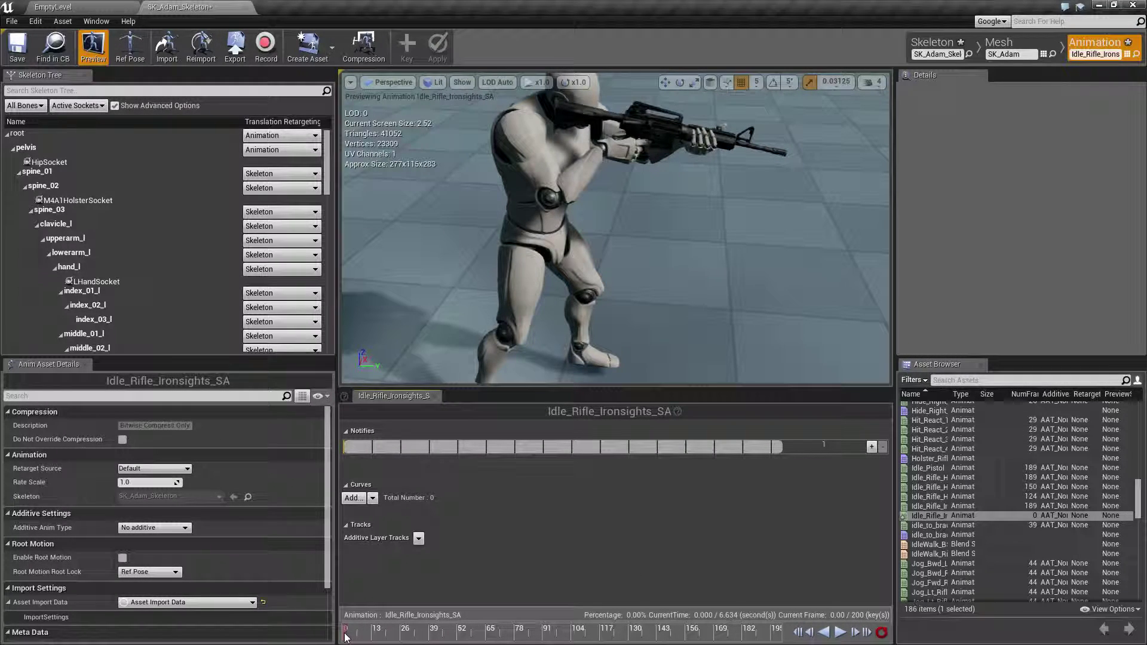
# Find the loop end at frame 190 of Idle_Rifle_Ironsights_SA and remove frames 190 to 200
pyautogui.moveTo(345, 636); pyautogui.dragTo(760, 637)
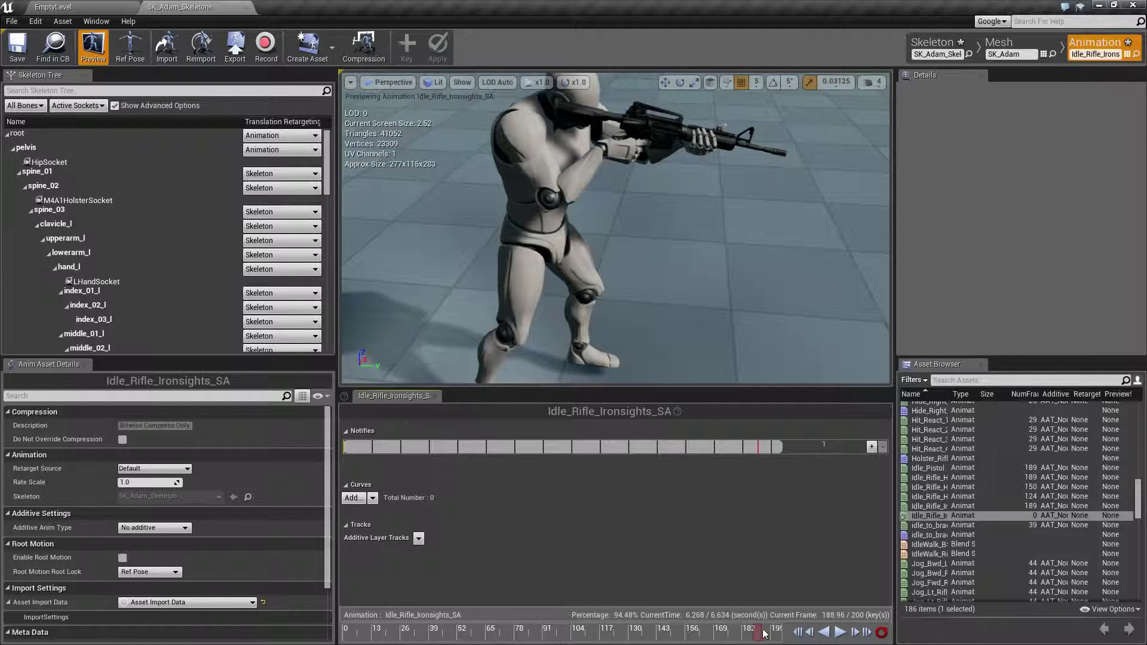
pyautogui.click(855, 632)
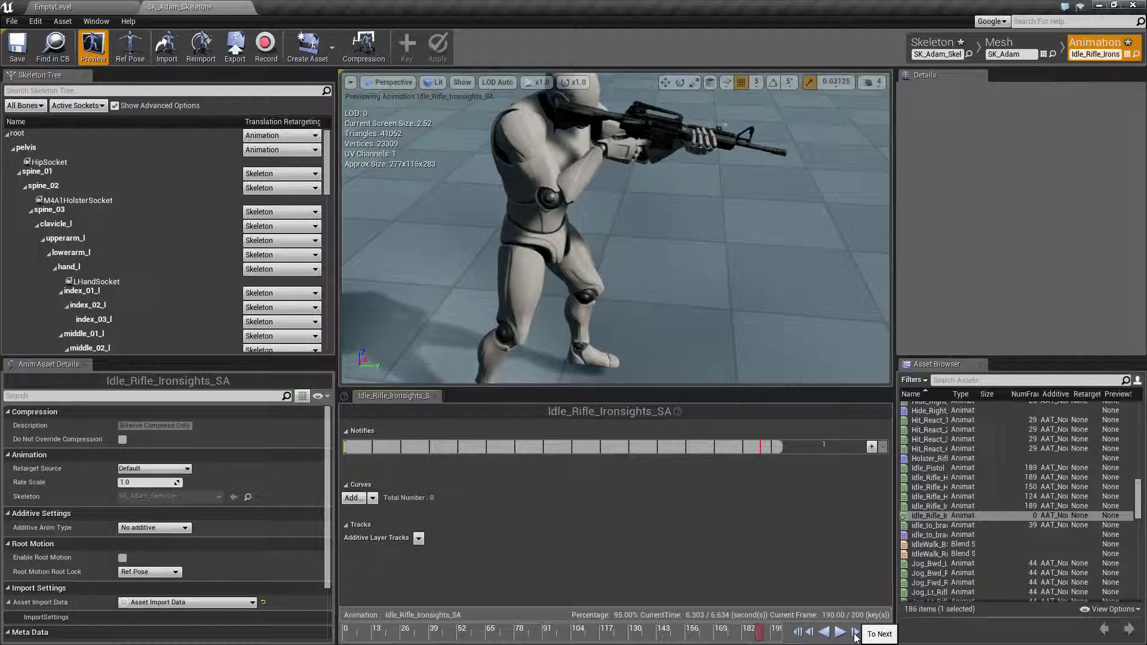
pyautogui.rightClick(760, 635)
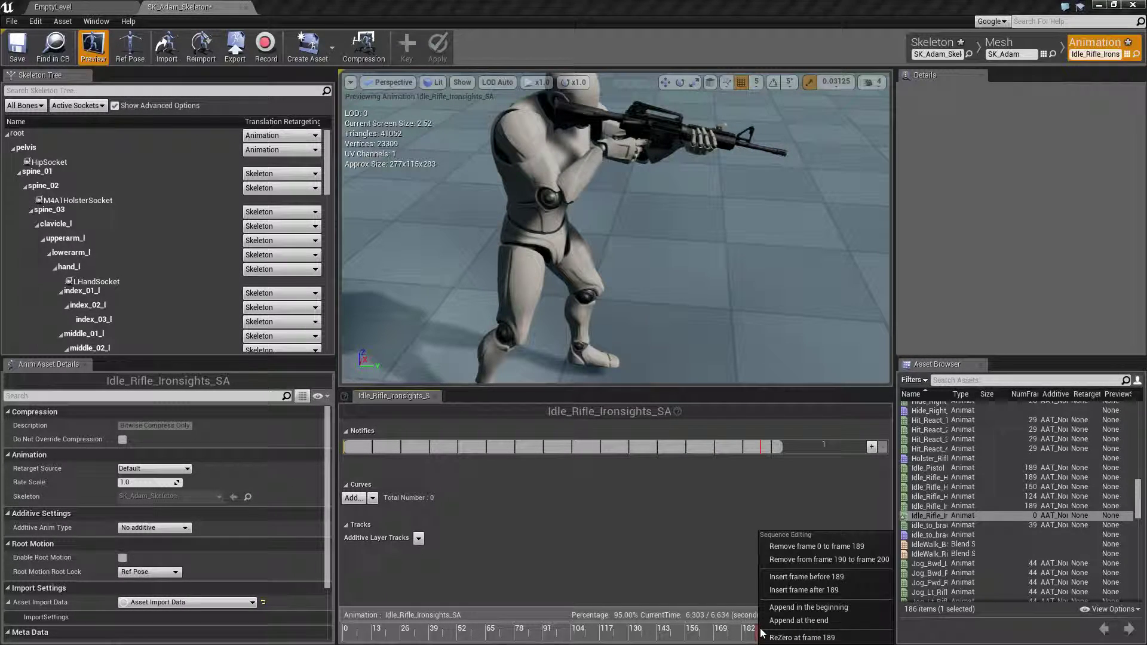
pyautogui.click(812, 561)
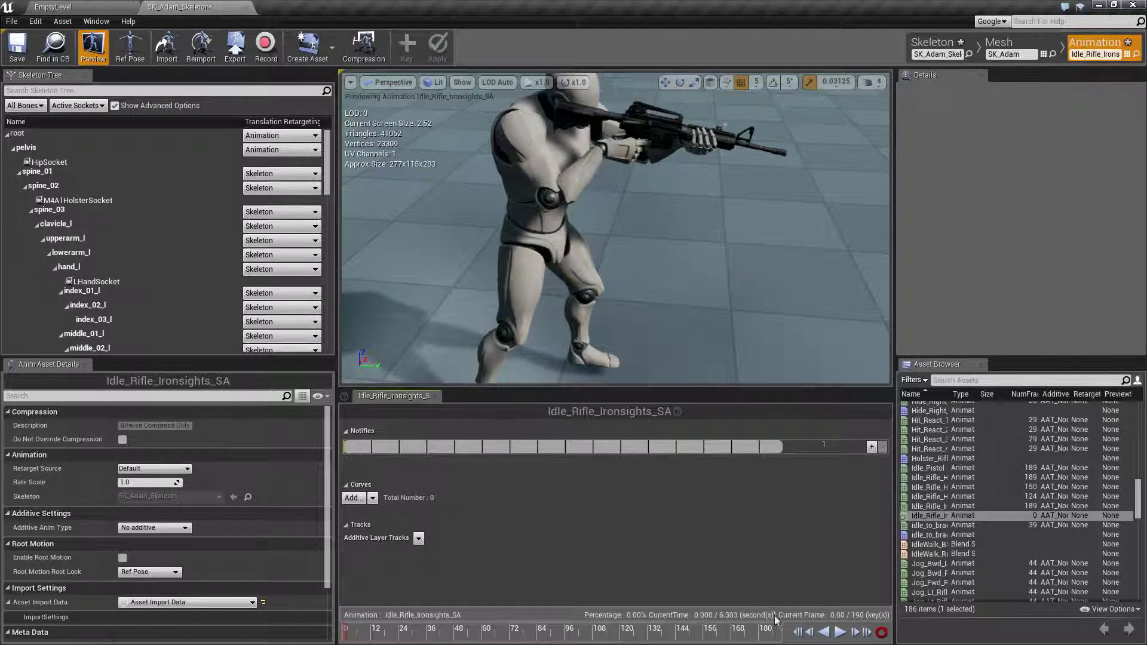
pyautogui.moveTo(347, 631); pyautogui.dragTo(834, 619)
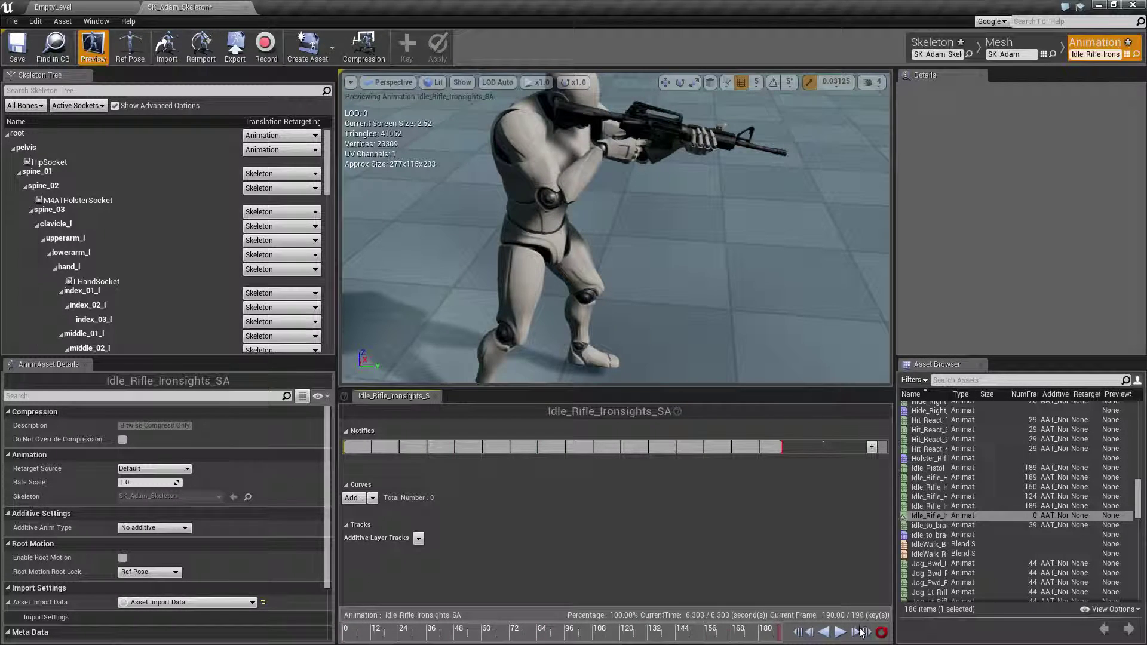
pyautogui.click(811, 633)
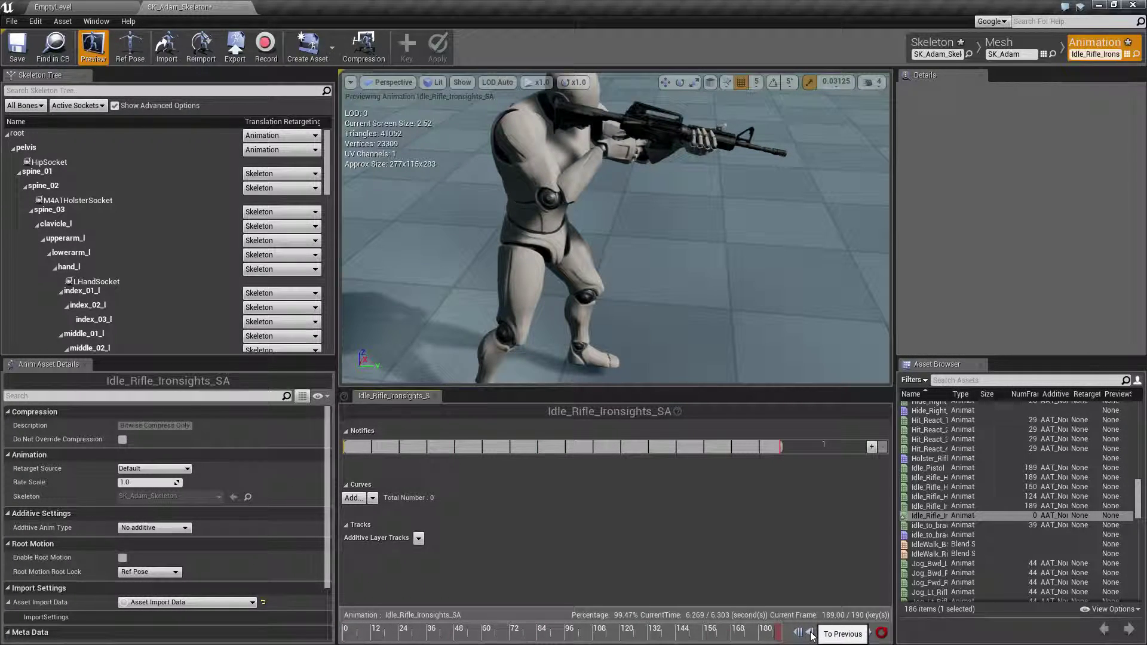
pyautogui.click(777, 633)
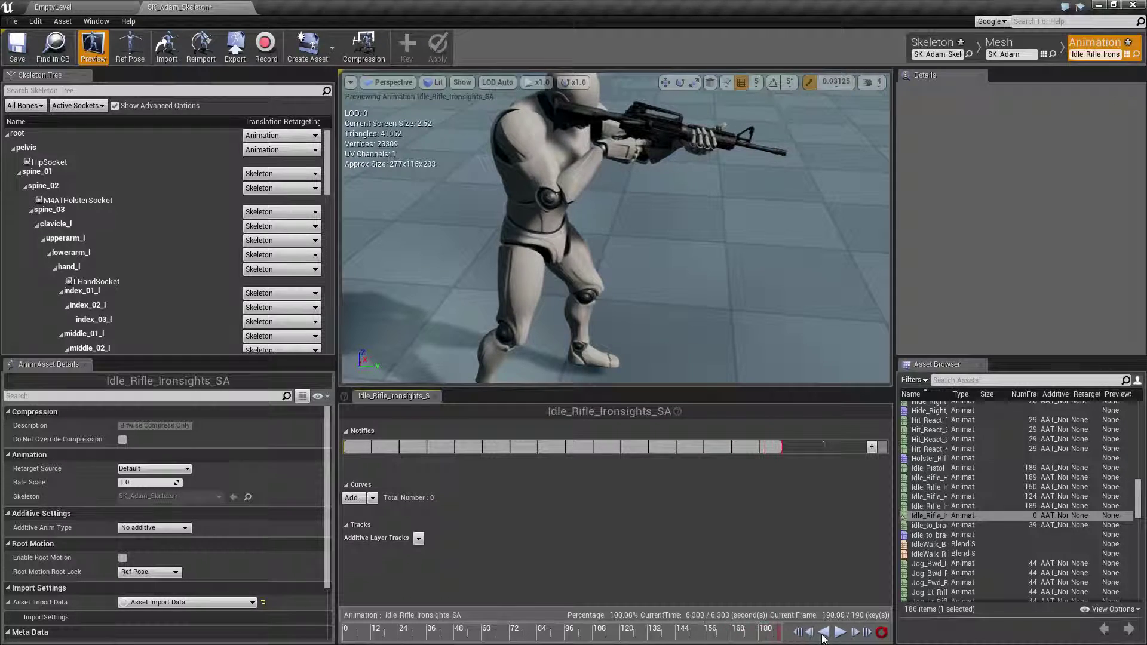
pyautogui.rightClick(777, 632)
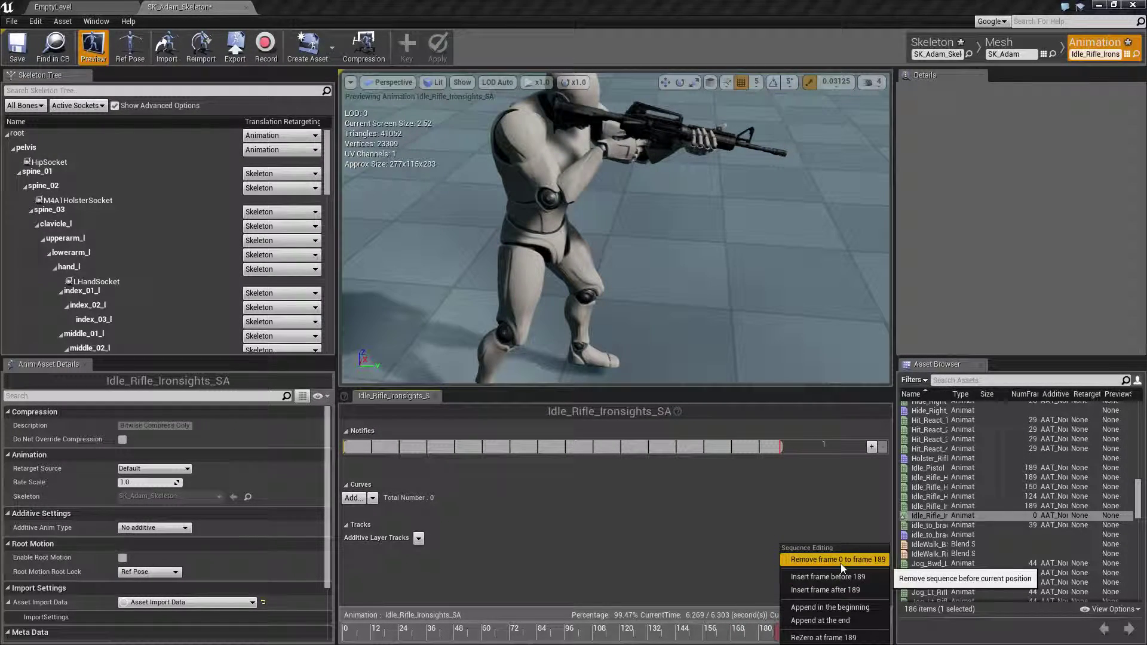
pyautogui.click(768, 492)
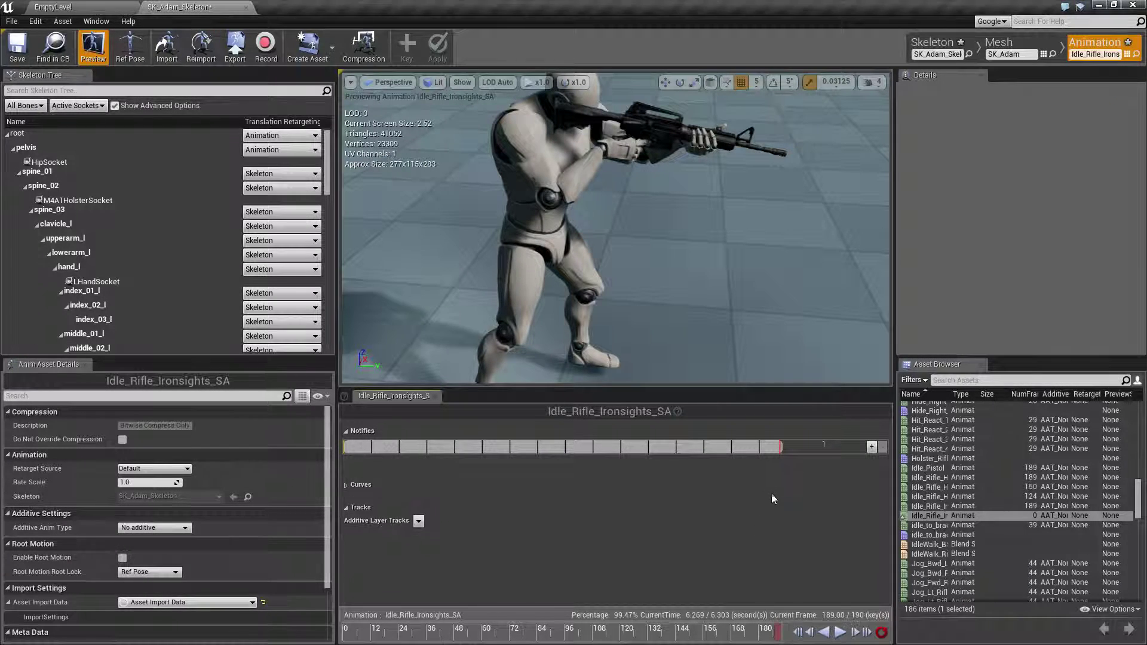
pyautogui.rightClick(779, 633)
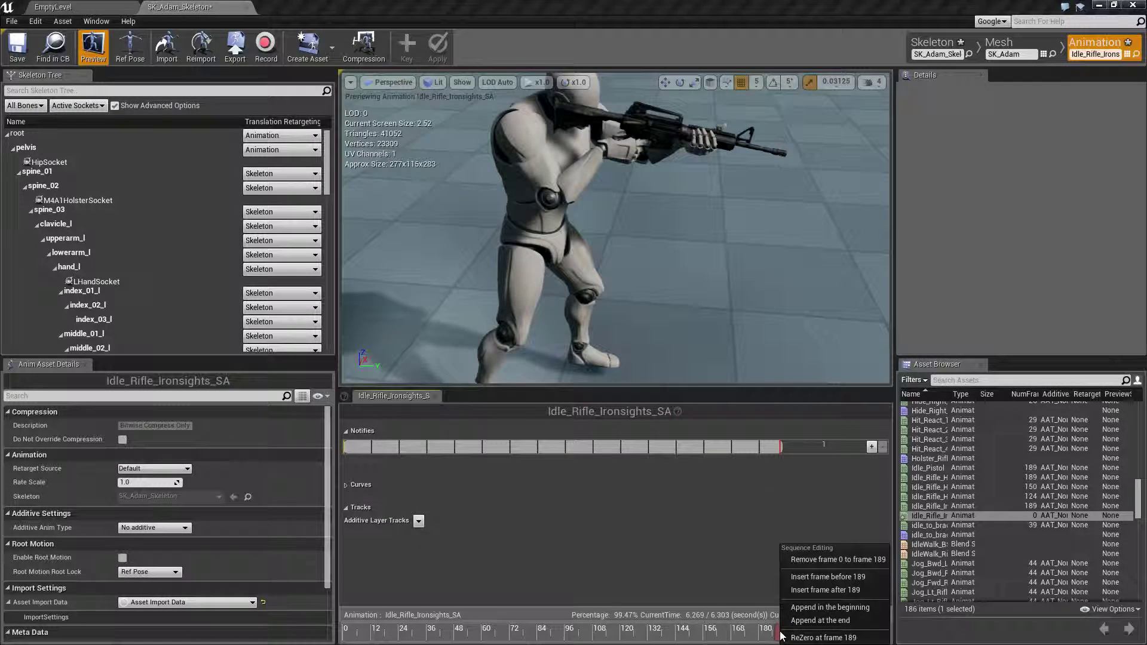
pyautogui.click(778, 581)
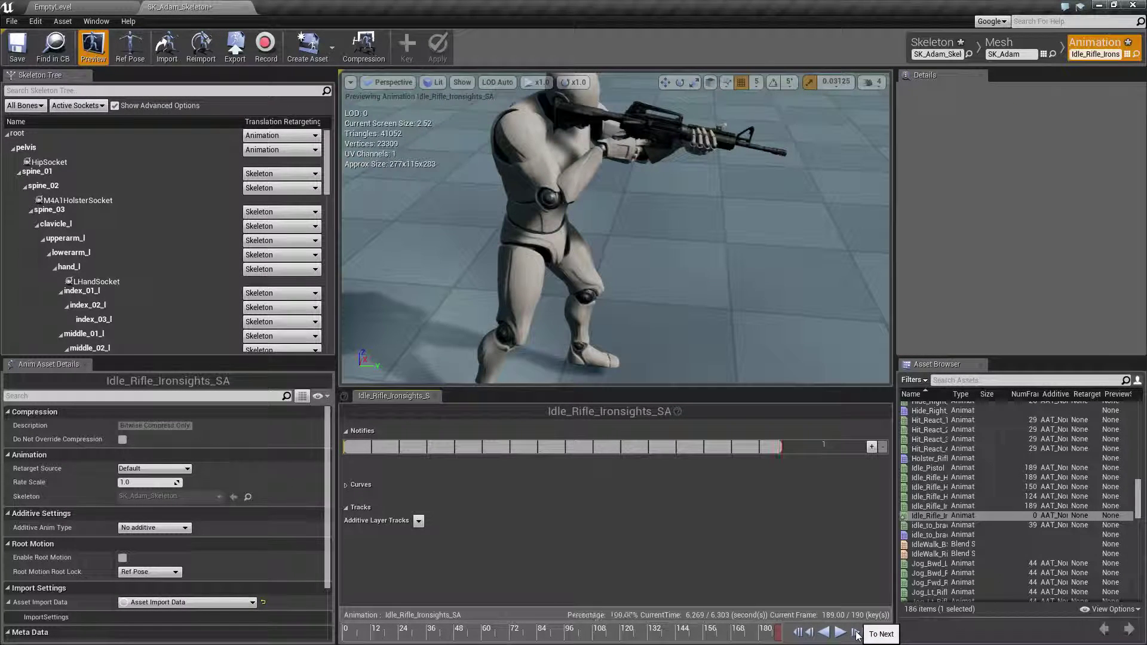
pyautogui.rightClick(781, 634)
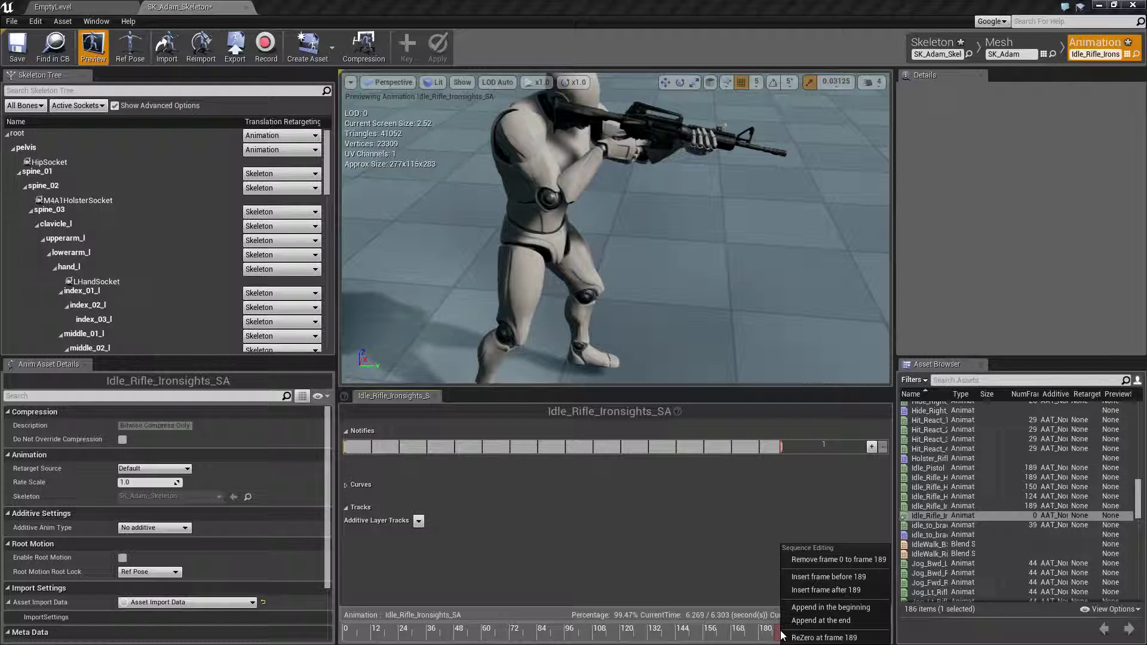
pyautogui.click(750, 579)
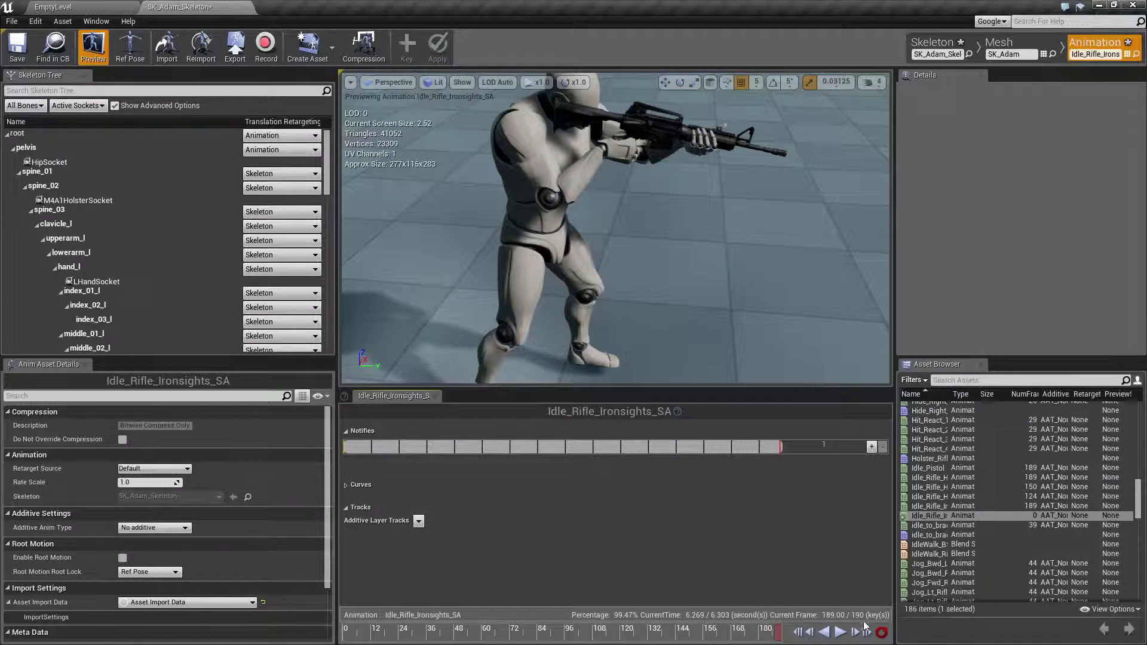
pyautogui.click(825, 632)
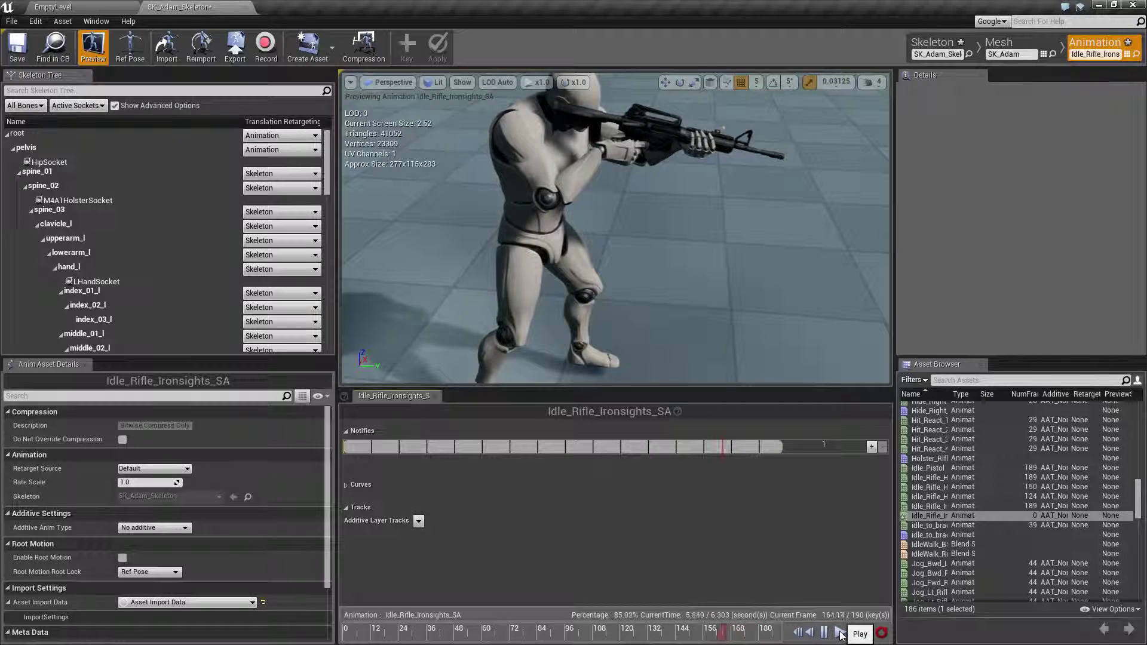
pyautogui.click(840, 633)
pyautogui.click(842, 632)
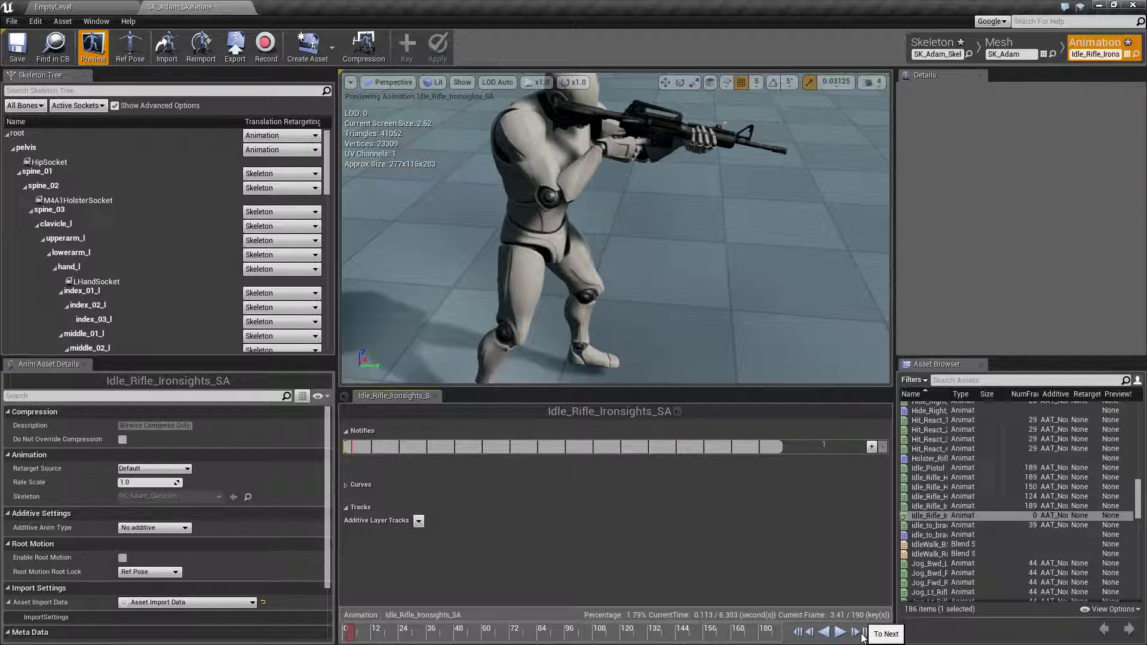
pyautogui.click(867, 632)
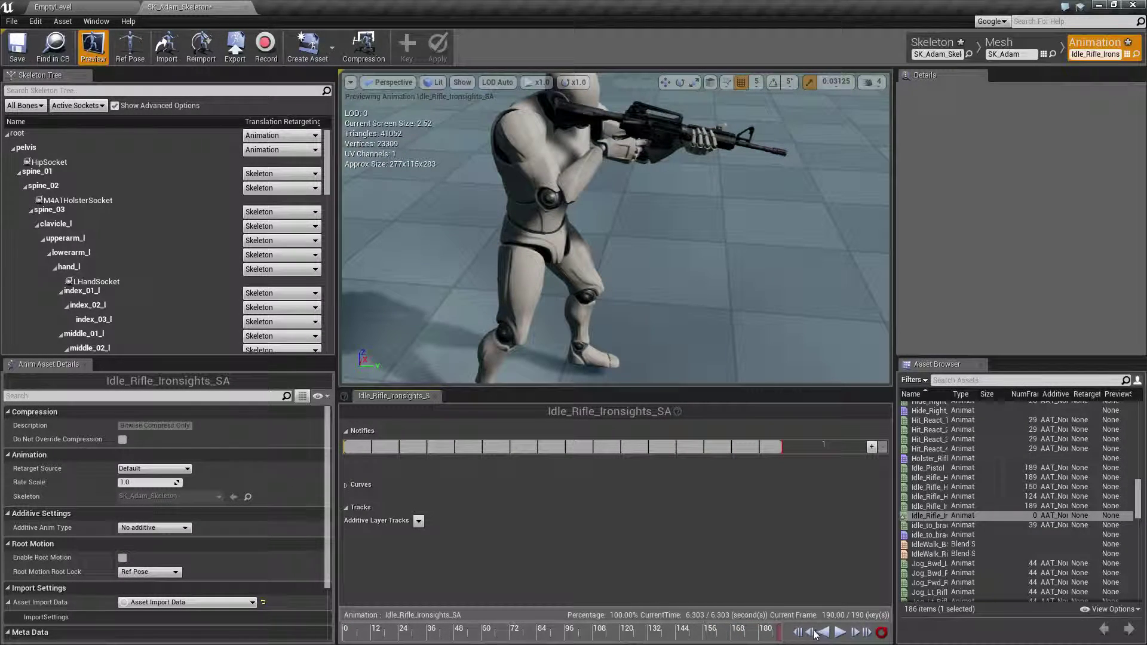
pyautogui.click(811, 632)
pyautogui.click(811, 633)
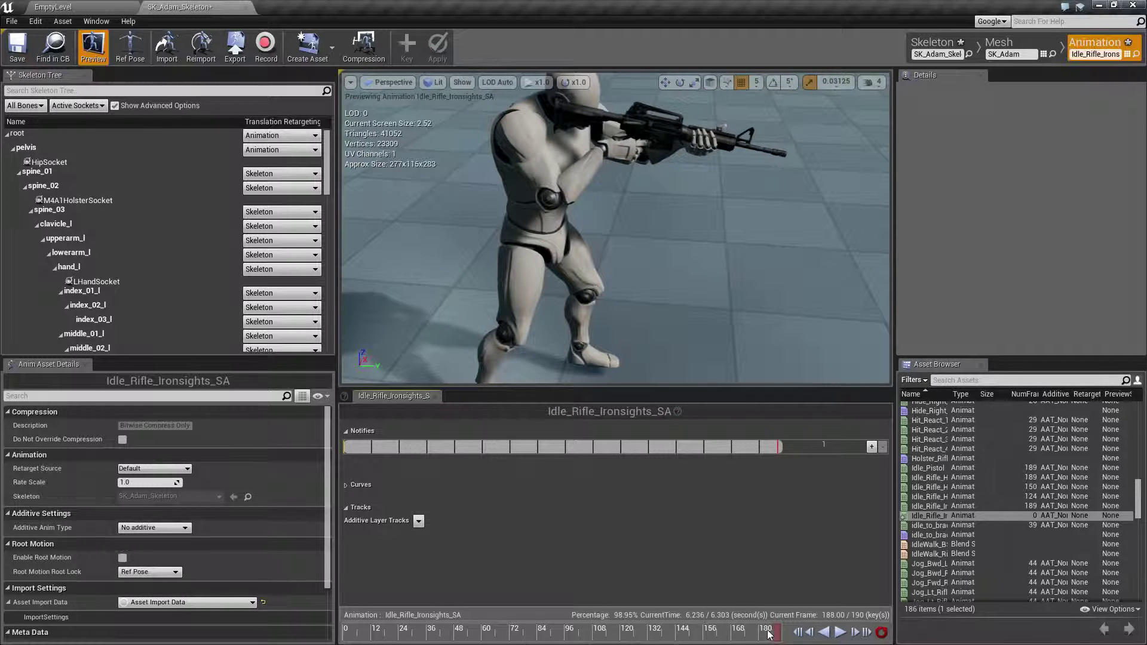
pyautogui.rightClick(780, 637)
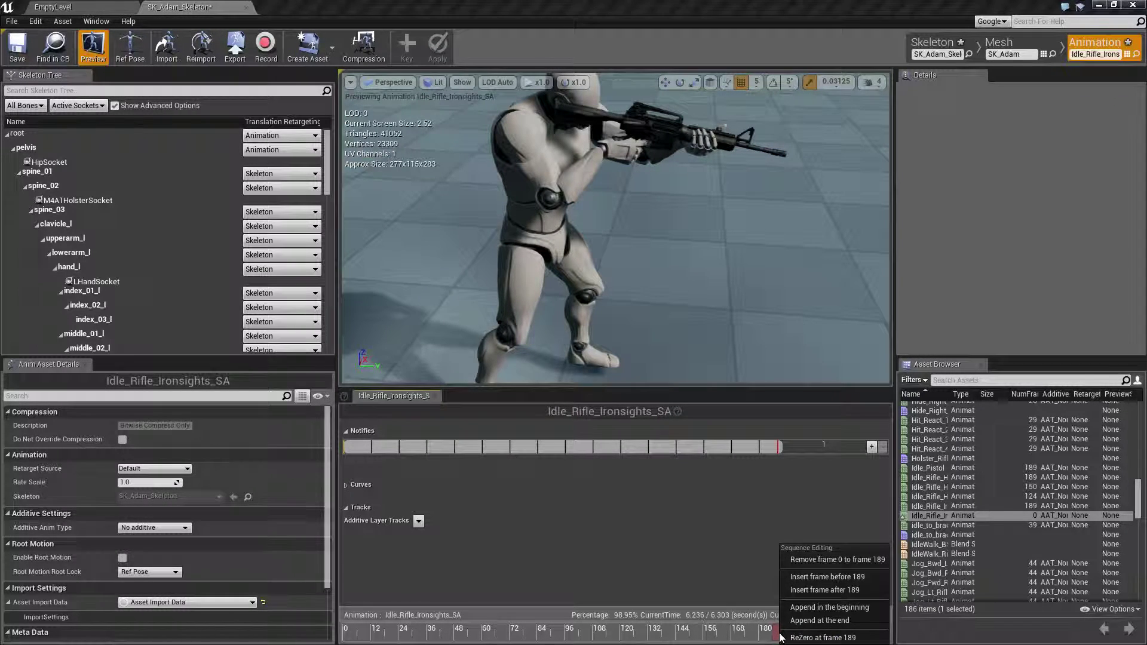
pyautogui.click(754, 571)
pyautogui.click(855, 633)
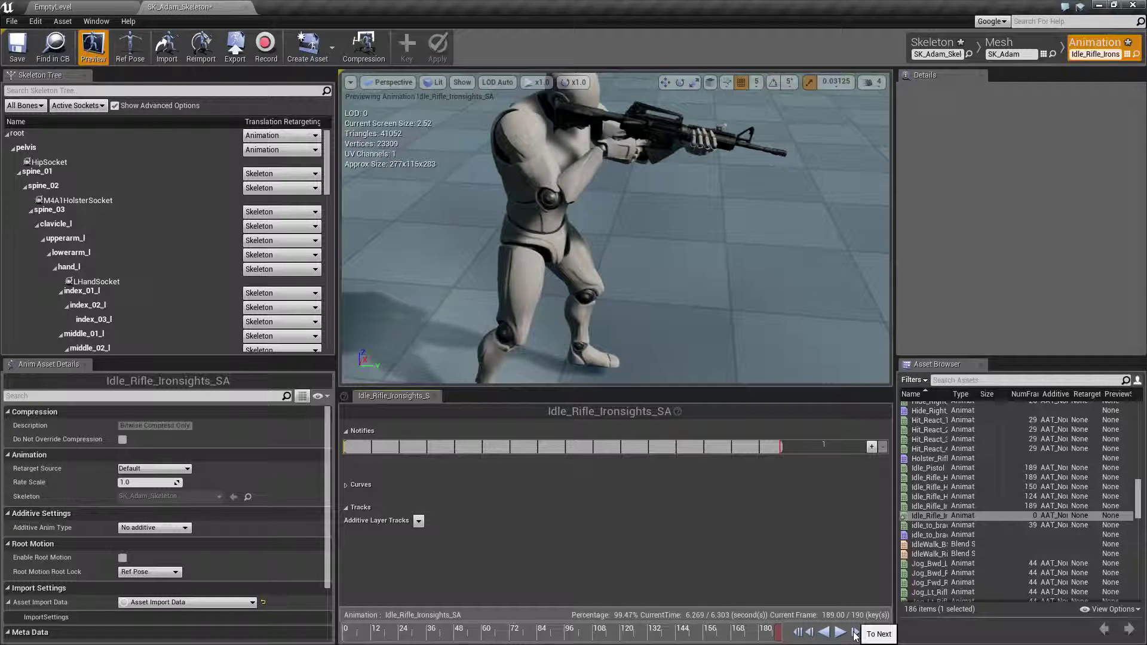
pyautogui.rightClick(780, 633)
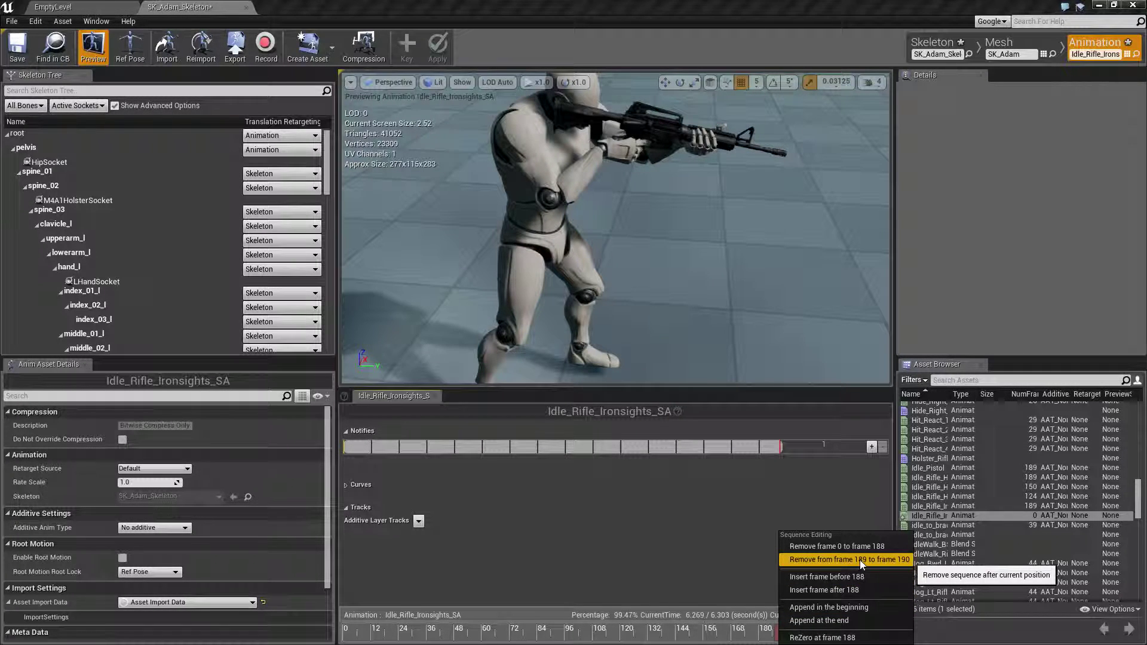
pyautogui.click(731, 562)
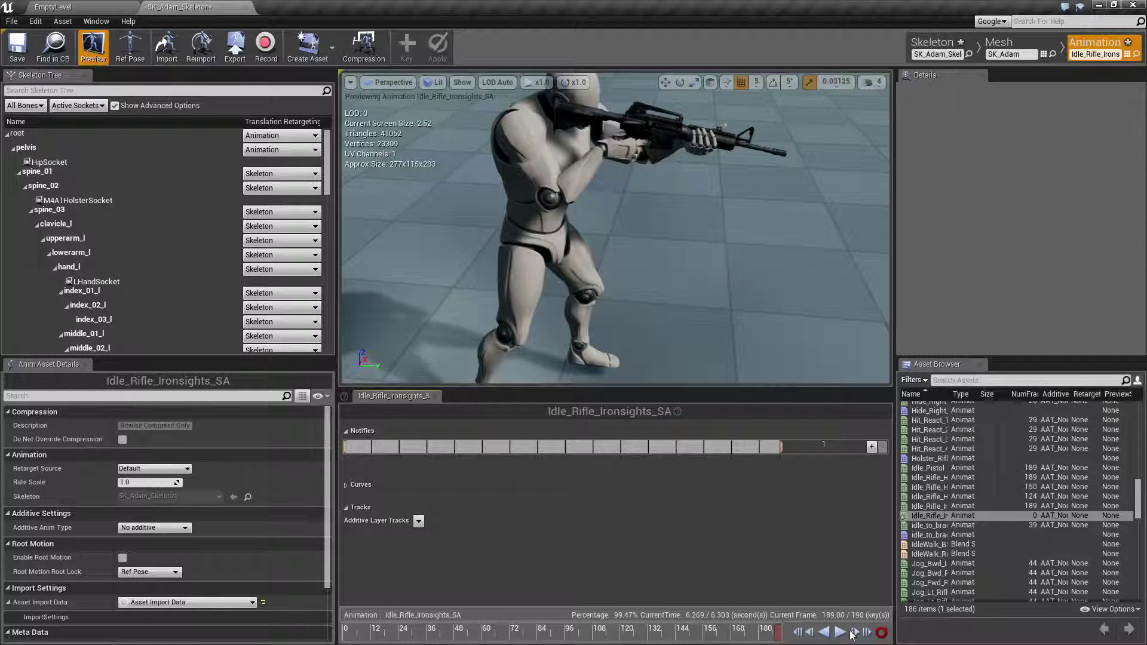
pyautogui.click(855, 633)
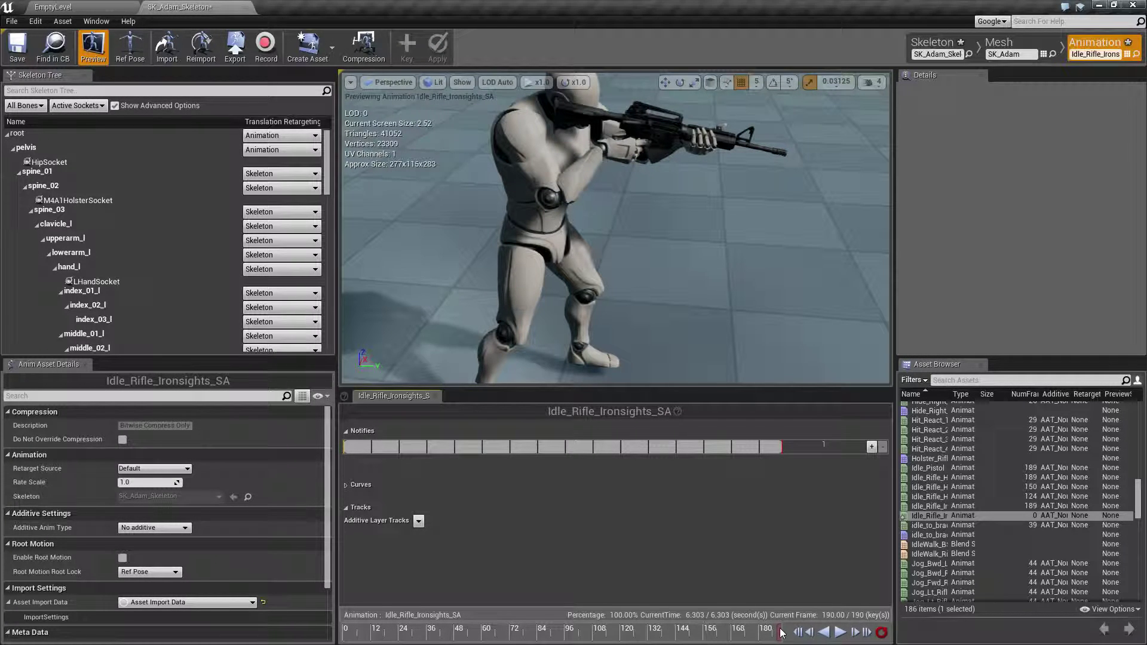
pyautogui.rightClick(782, 634)
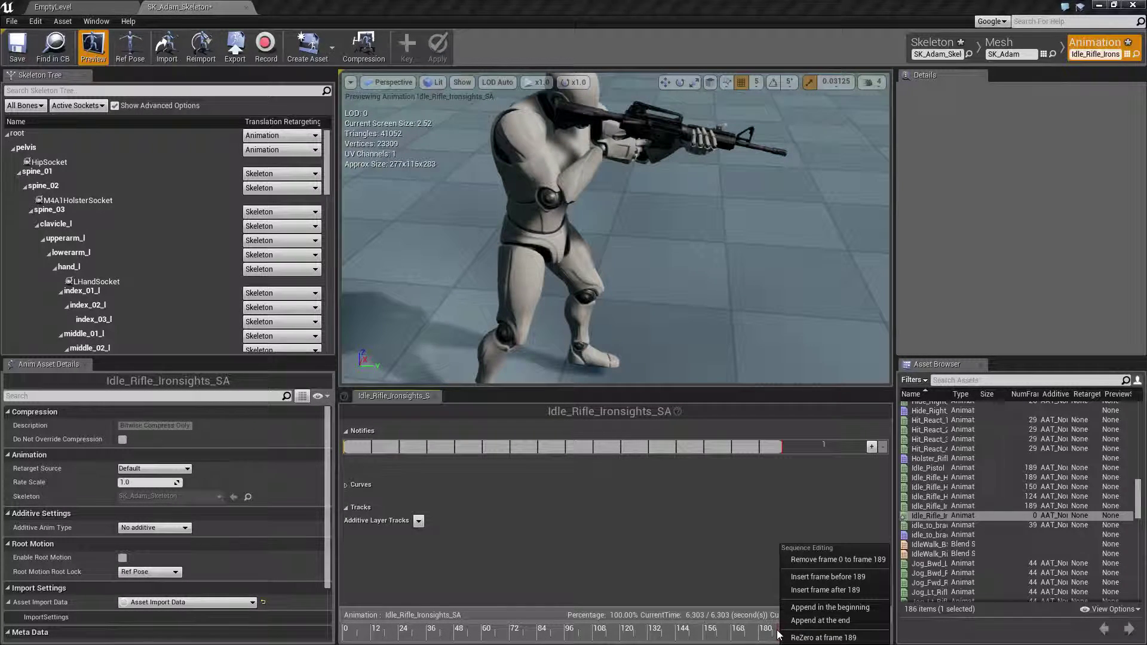
pyautogui.click(765, 619)
pyautogui.rightClick(767, 635)
pyautogui.click(726, 554)
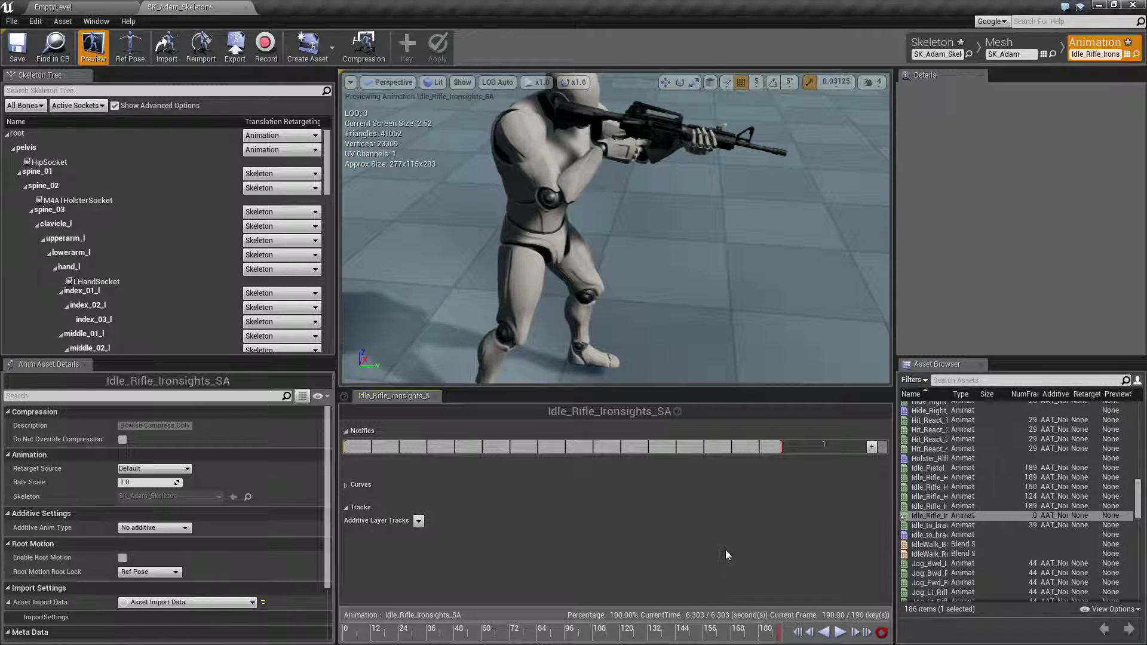
pyautogui.rightClick(782, 638)
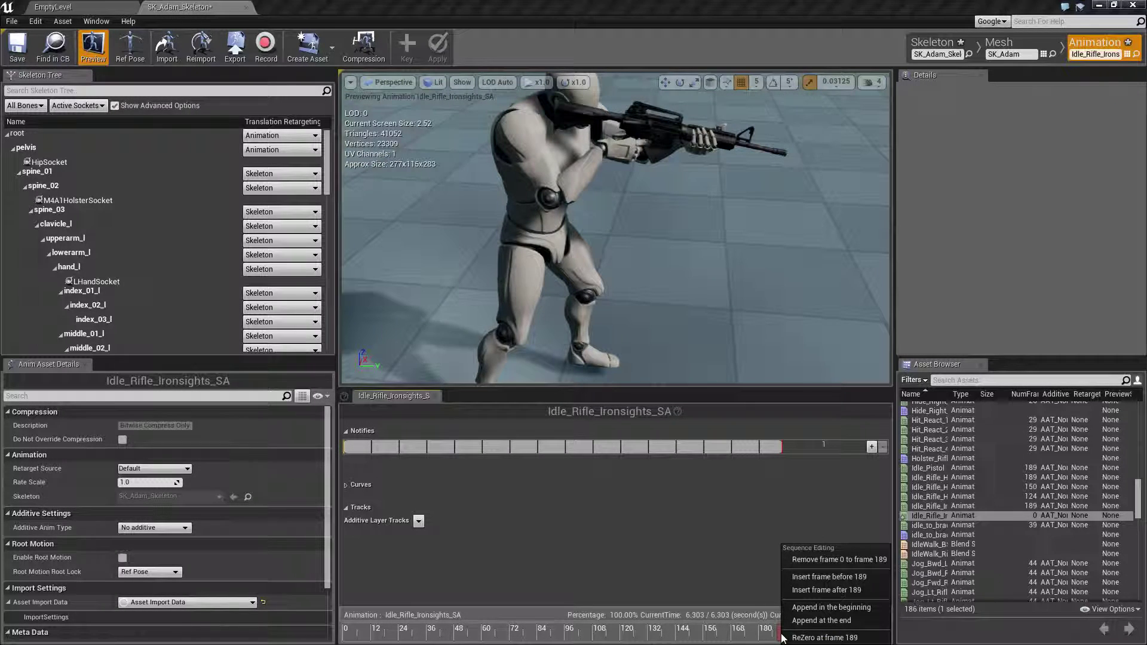
pyautogui.click(765, 588)
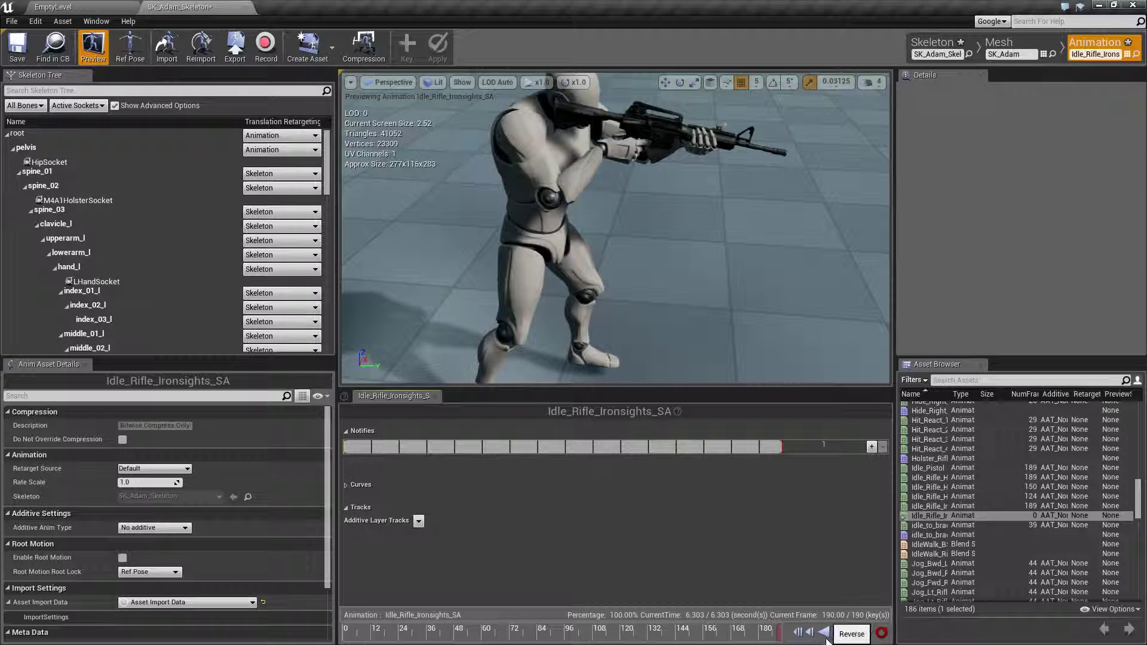
pyautogui.rightClick(782, 634)
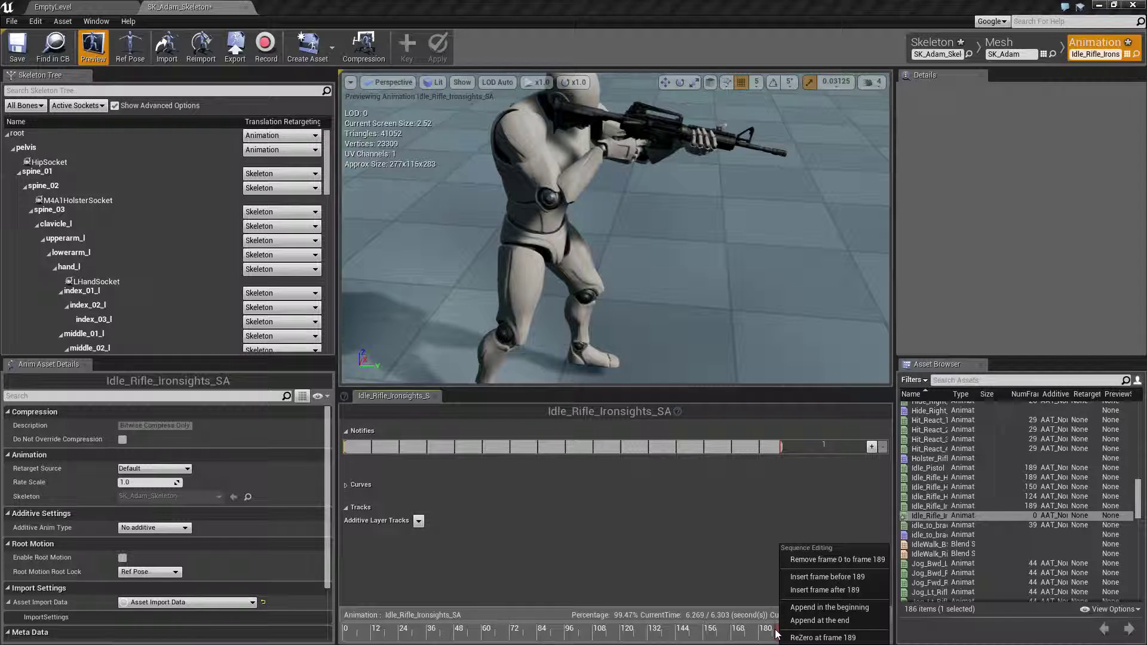
pyautogui.rightClick(776, 634)
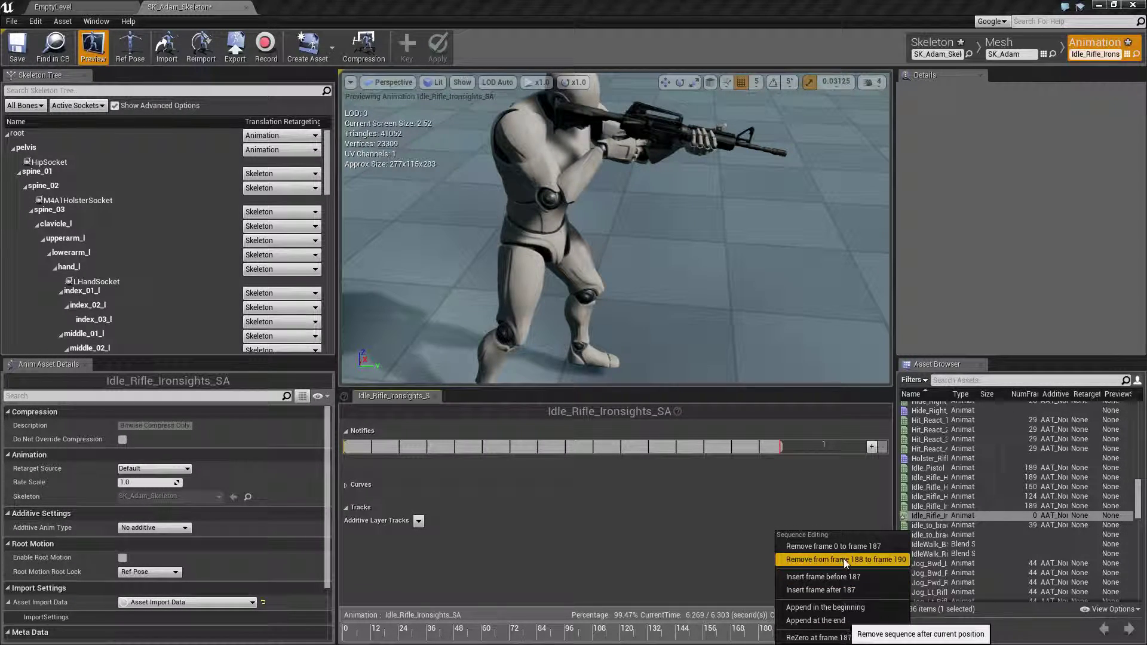
pyautogui.click(876, 560)
# Move to the last frame of the sequence and remove frames 189 to 190
pyautogui.click(855, 632)
pyautogui.rightClick(780, 632)
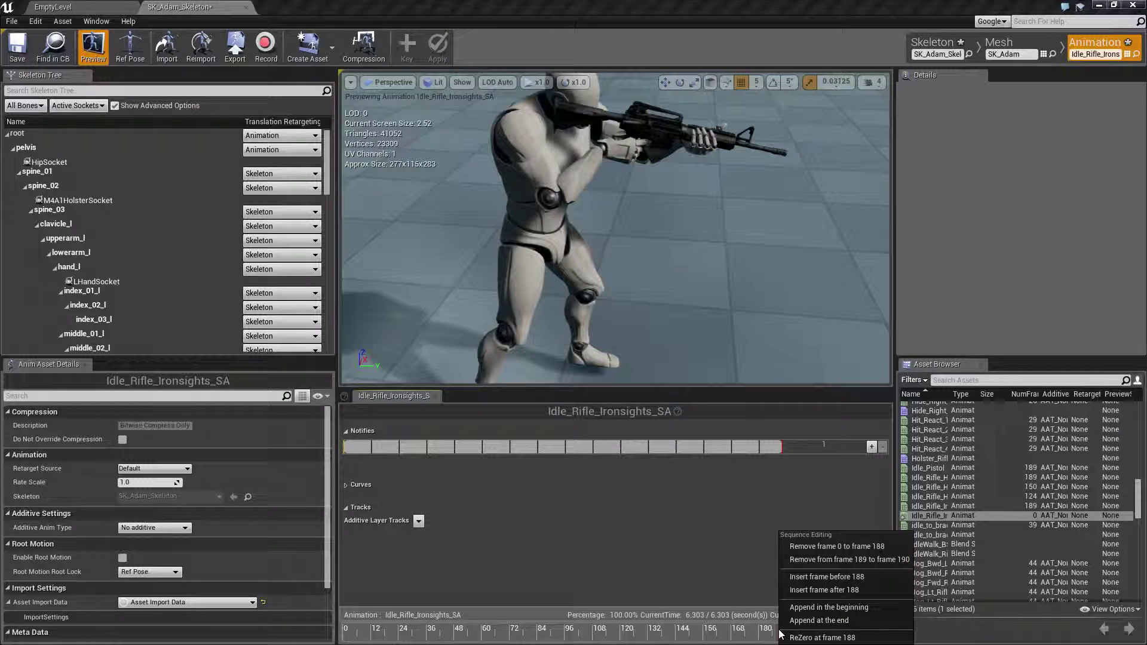
pyautogui.click(872, 560)
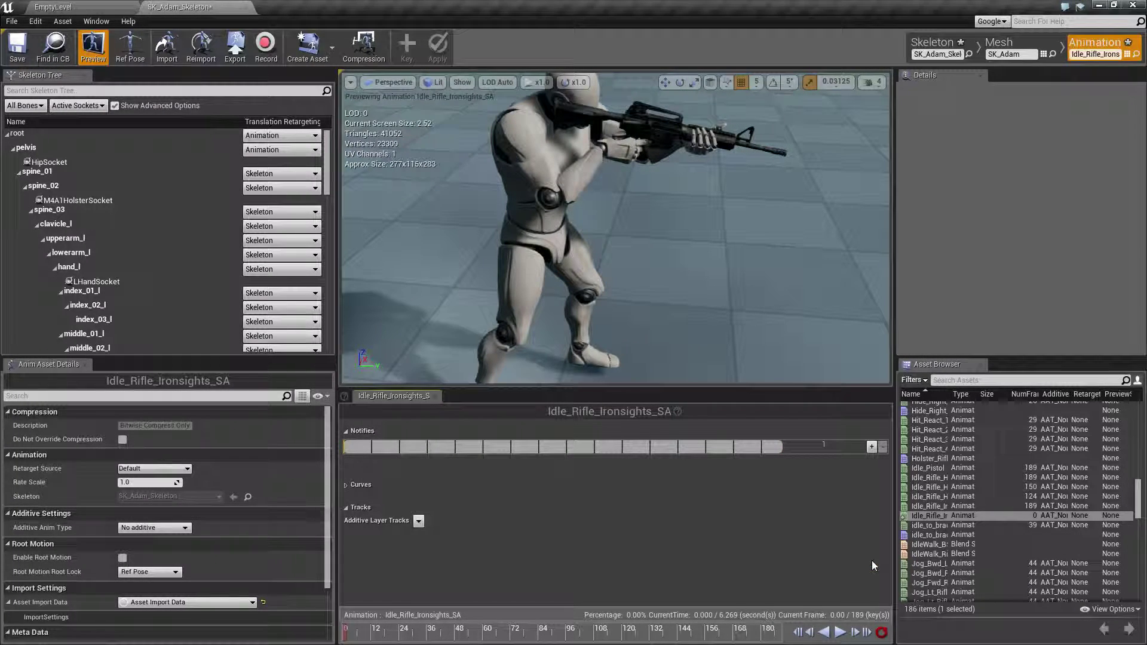
# Play the trimmed animation and inspect the fingers gripping the rifle's handguard up close
pyautogui.click(840, 632)
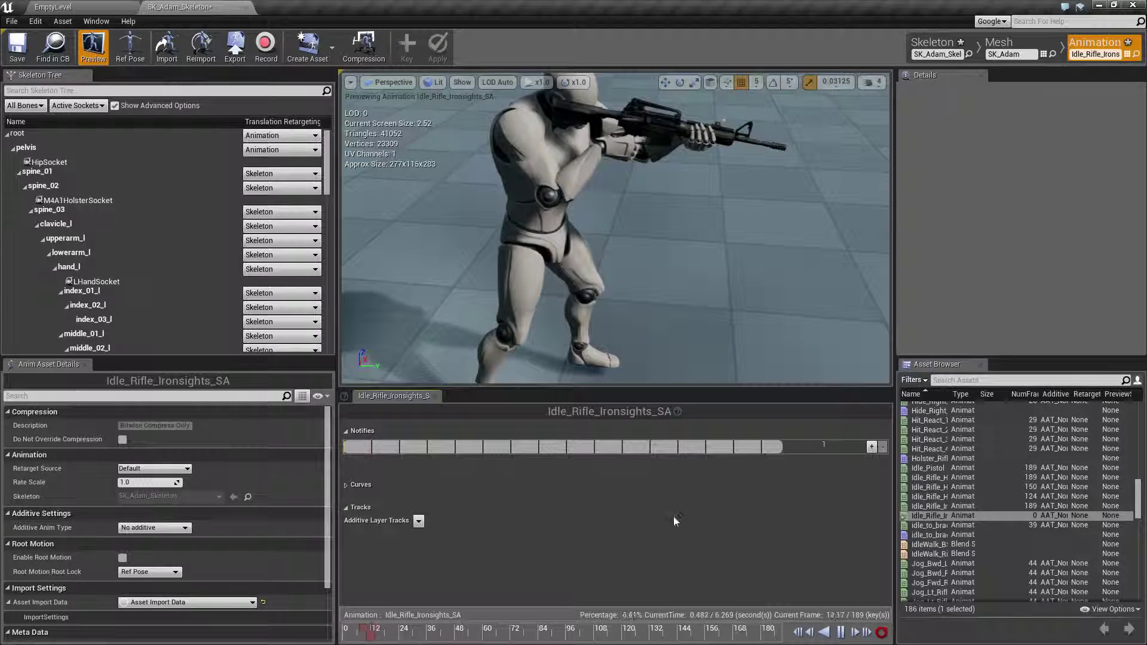
pyautogui.moveTo(650, 289)
pyautogui.mouseDown(button='right')
pyautogui.moveTo(712, 240)
pyautogui.moveTo(649, 280)
pyautogui.mouseUp(button='right')
pyautogui.press('w')
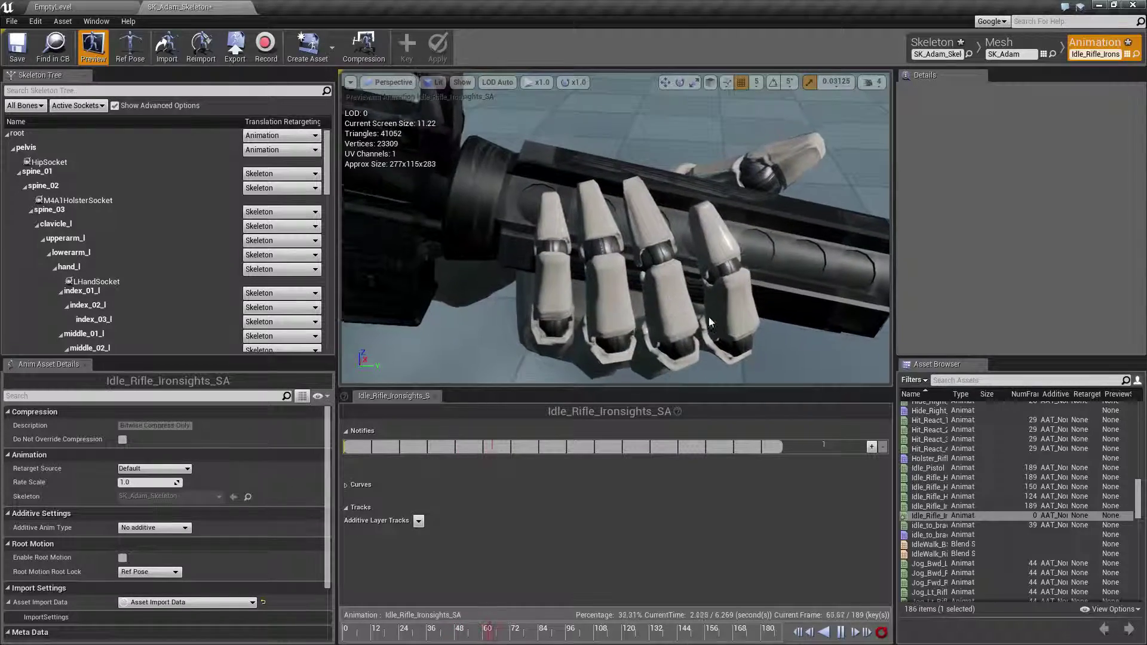
pyautogui.moveTo(622, 313); pyautogui.dragTo(605, 305, button='right')
pyautogui.press('s')
pyautogui.moveTo(605, 320); pyautogui.dragTo(564, 388, button='right')
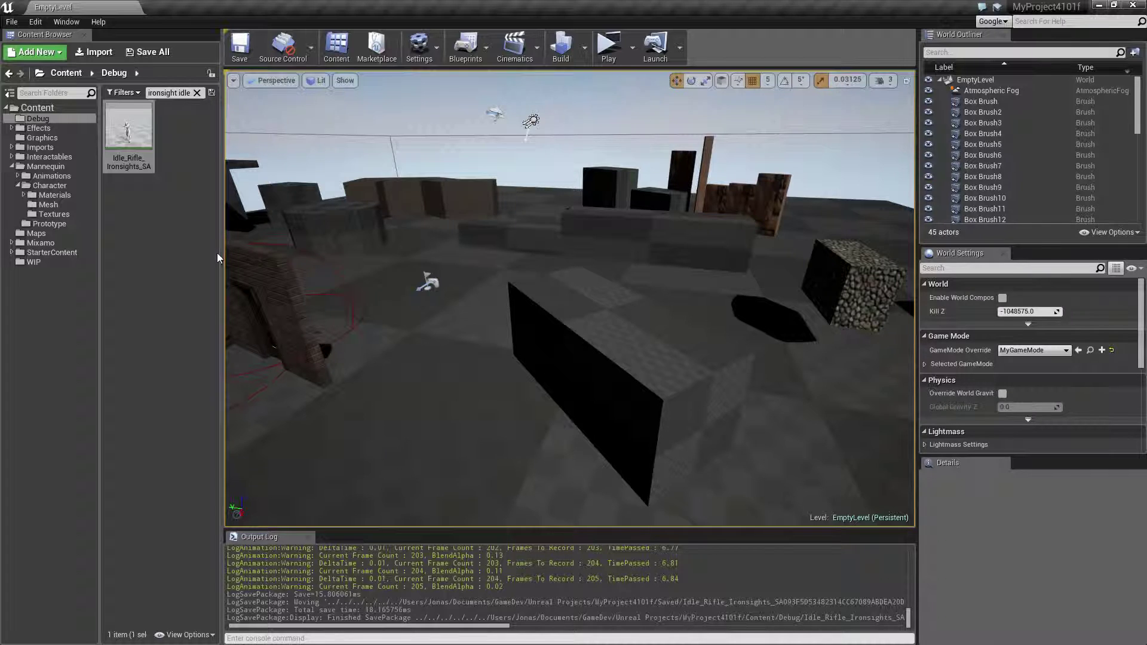
# Export Idle_Rifle_Ironsights_SA together with its skeletal mesh as Idle_Rifle_Ironsights_SA.fbx into the tut3 folder on the desktop
pyautogui.rightClick(133, 145)
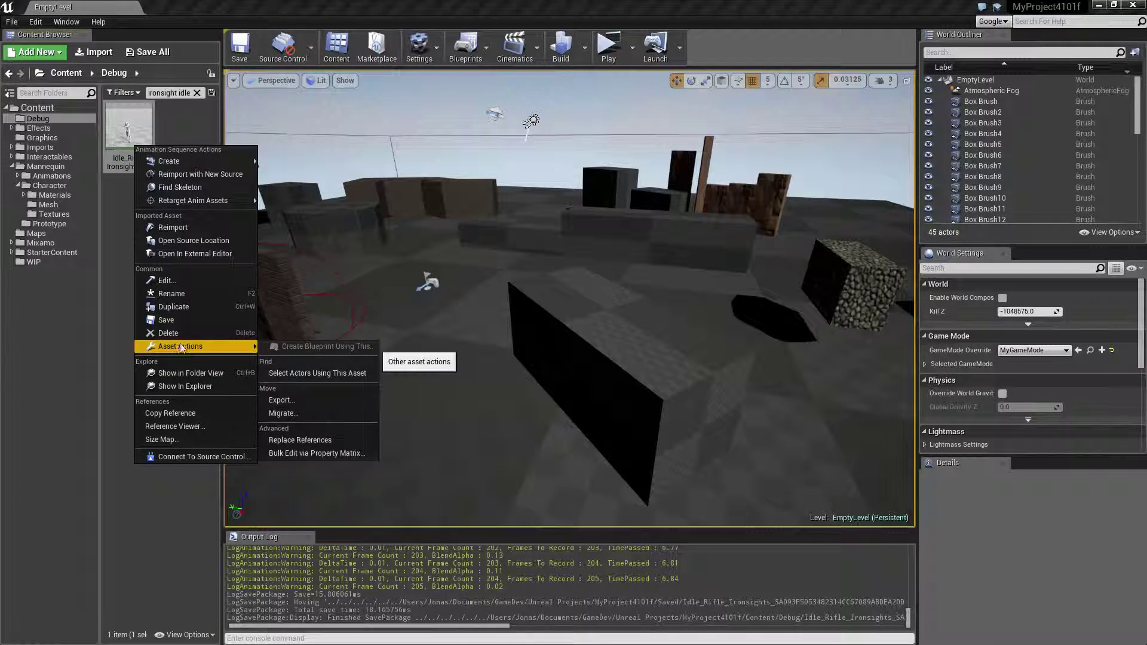
pyautogui.click(193, 119)
pyautogui.doubleClick(144, 127)
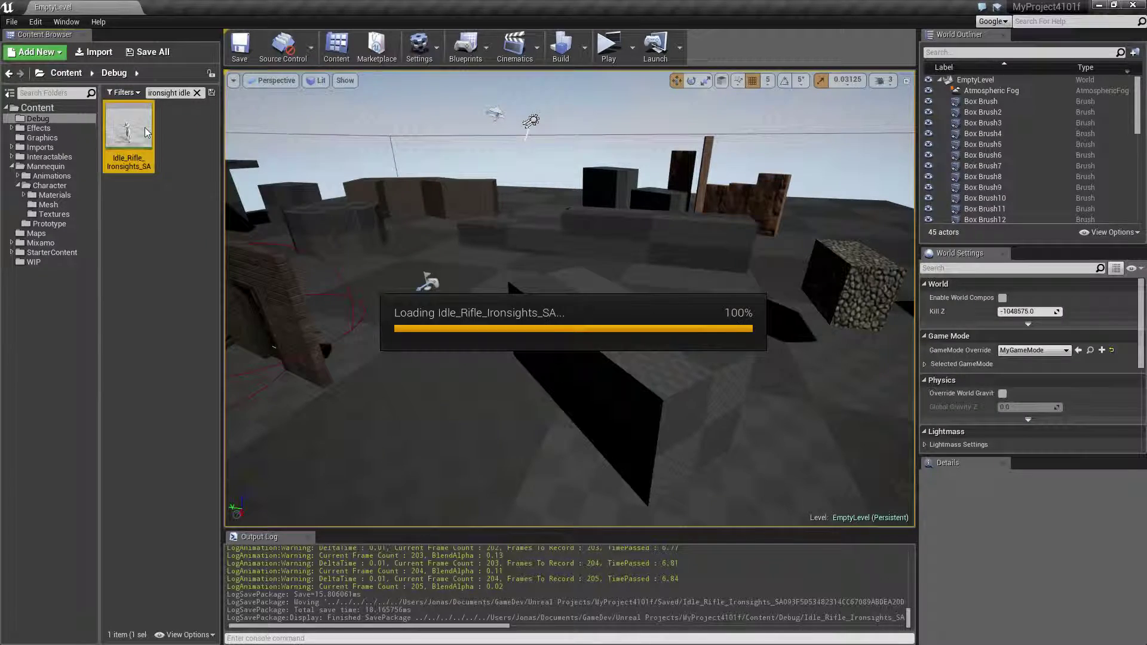
pyautogui.click(234, 58)
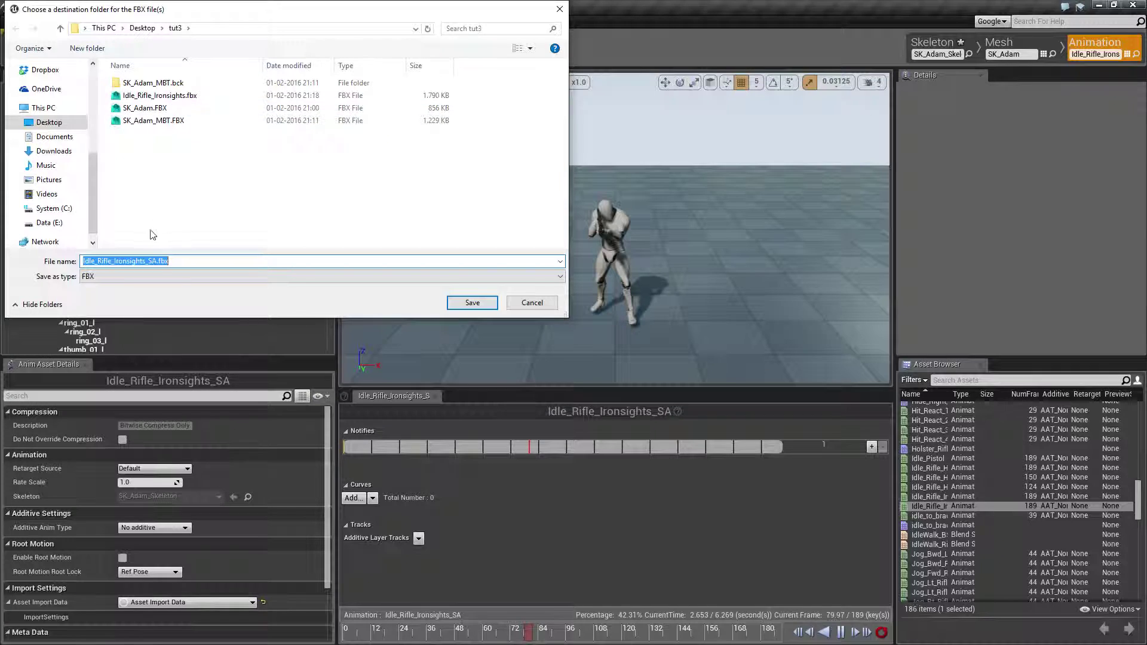
pyautogui.click(472, 303)
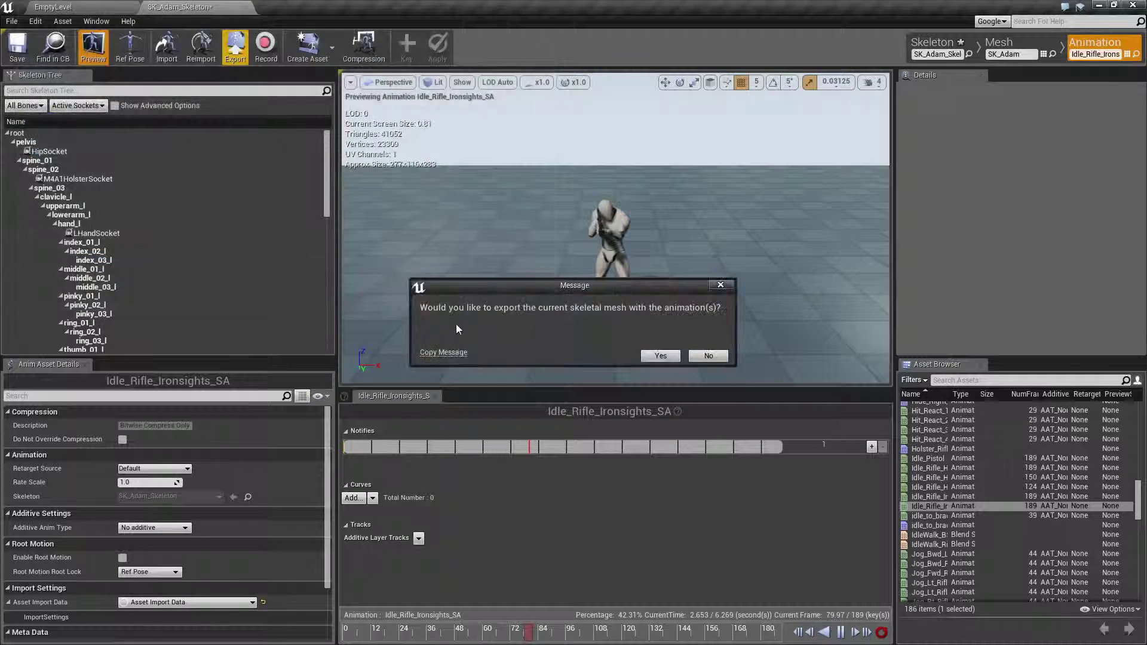
pyautogui.click(658, 356)
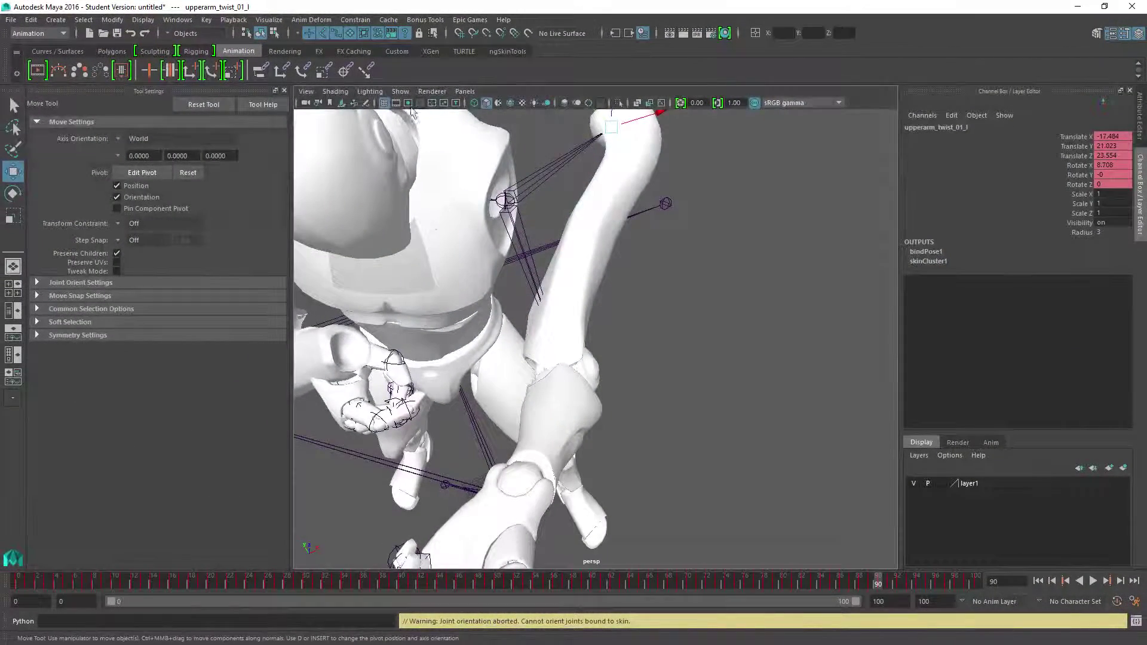
# Switch to Maya and import Idle_Rifle_Ironsights_SA.fbx from the tut3 folder into a new scene
pyautogui.click(10, 19)
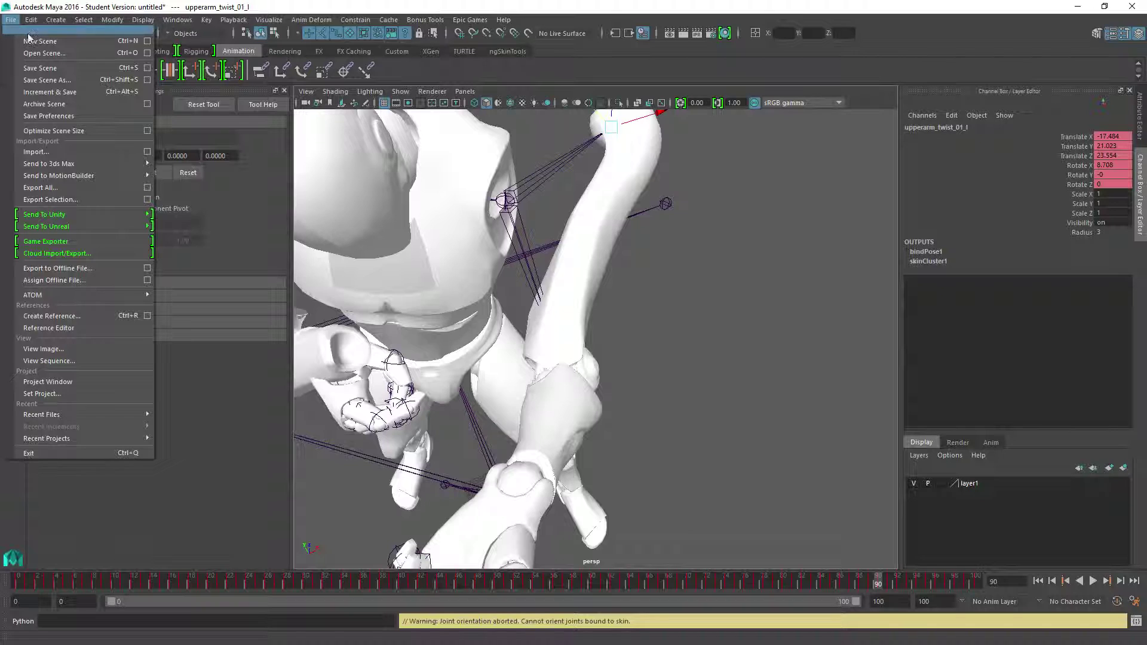
pyautogui.click(24, 42)
pyautogui.click(572, 332)
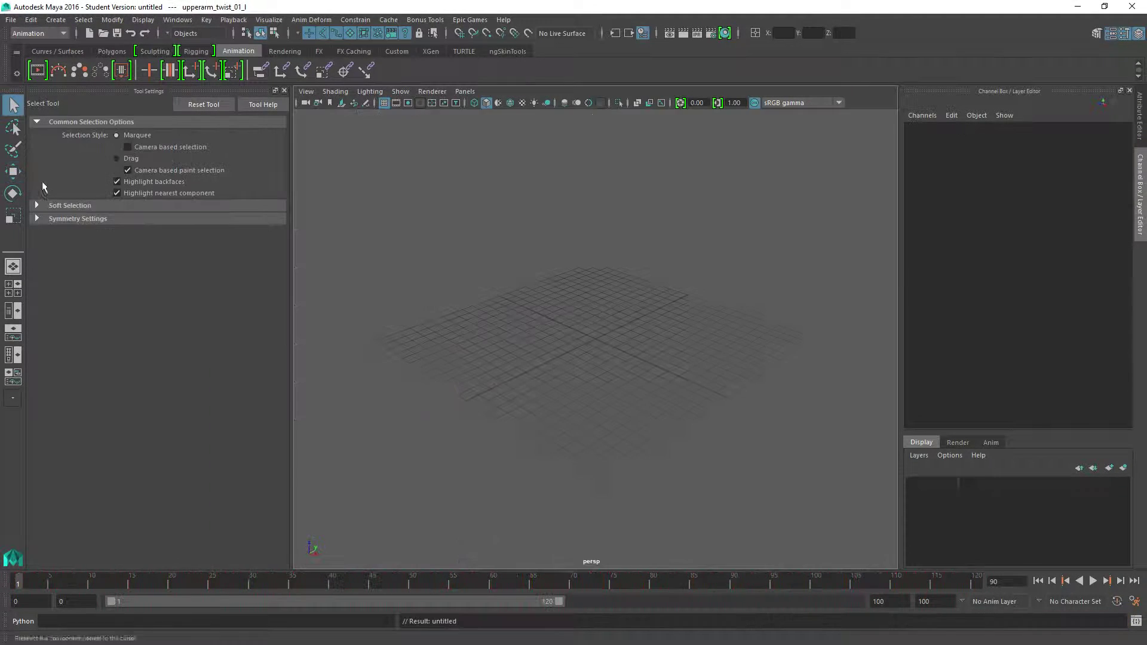
pyautogui.click(11, 20)
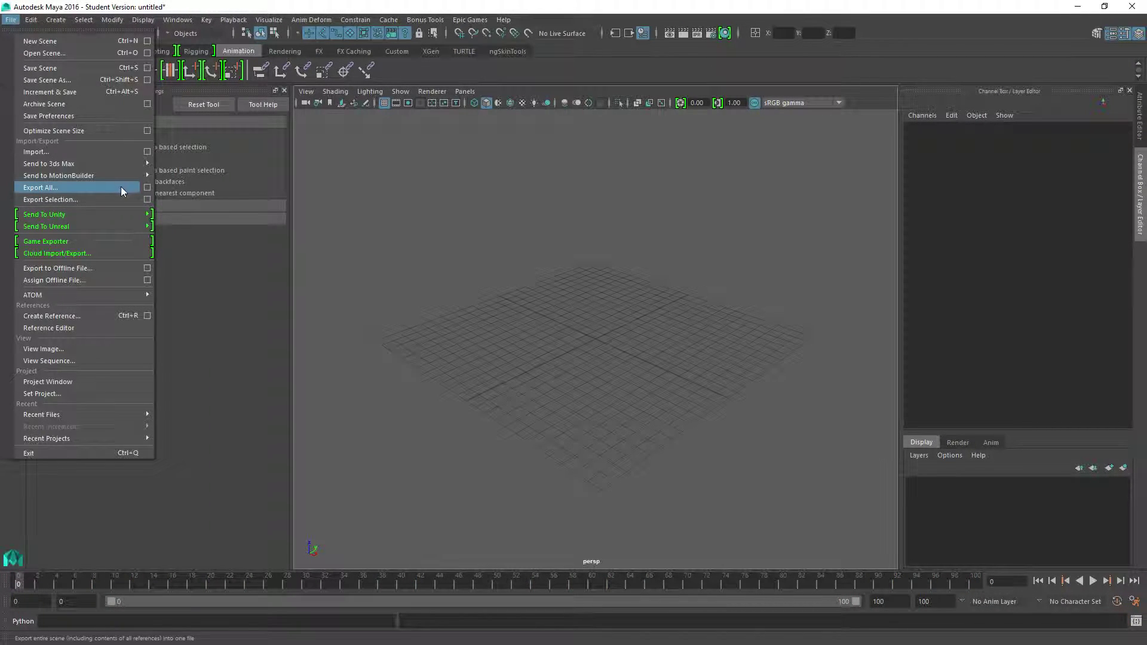
pyautogui.click(36, 152)
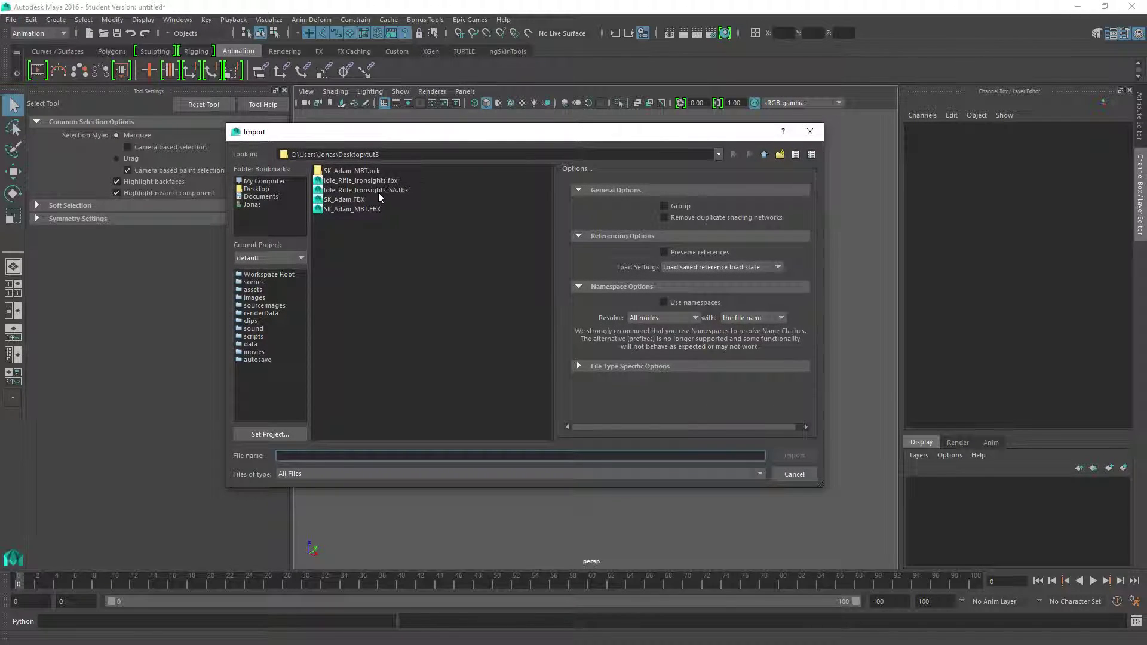
pyautogui.doubleClick(378, 192)
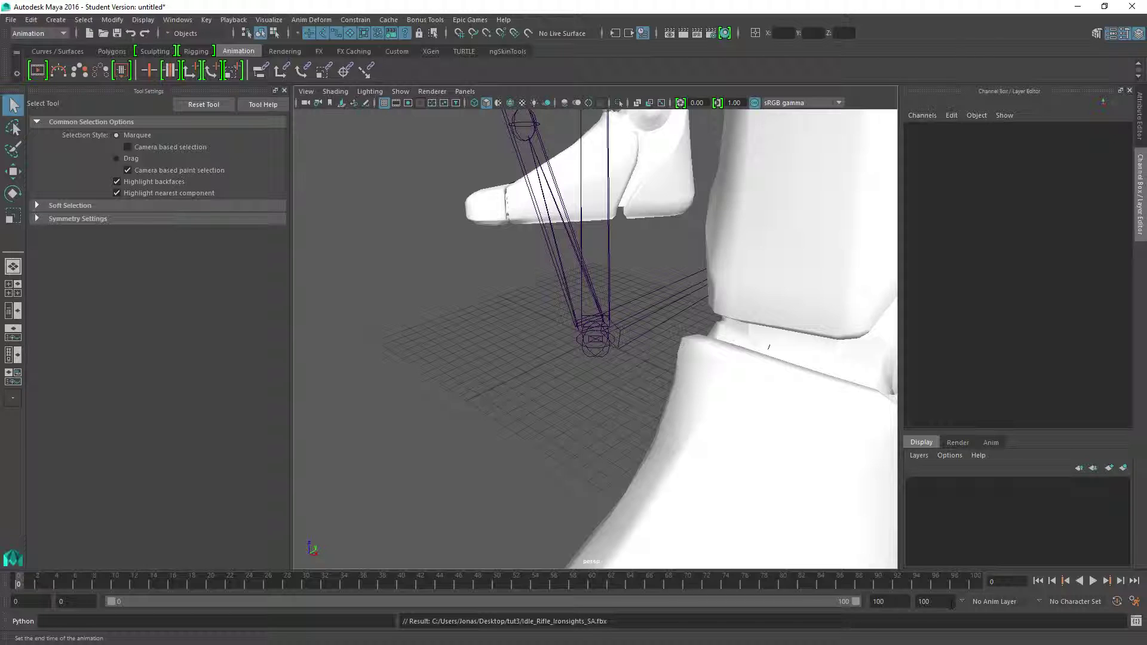
# Set the end time of the playback range and of the animation to frame 189
pyautogui.moveTo(893, 603); pyautogui.dragTo(661, 584)
pyautogui.write('189')
pyautogui.press('Return')
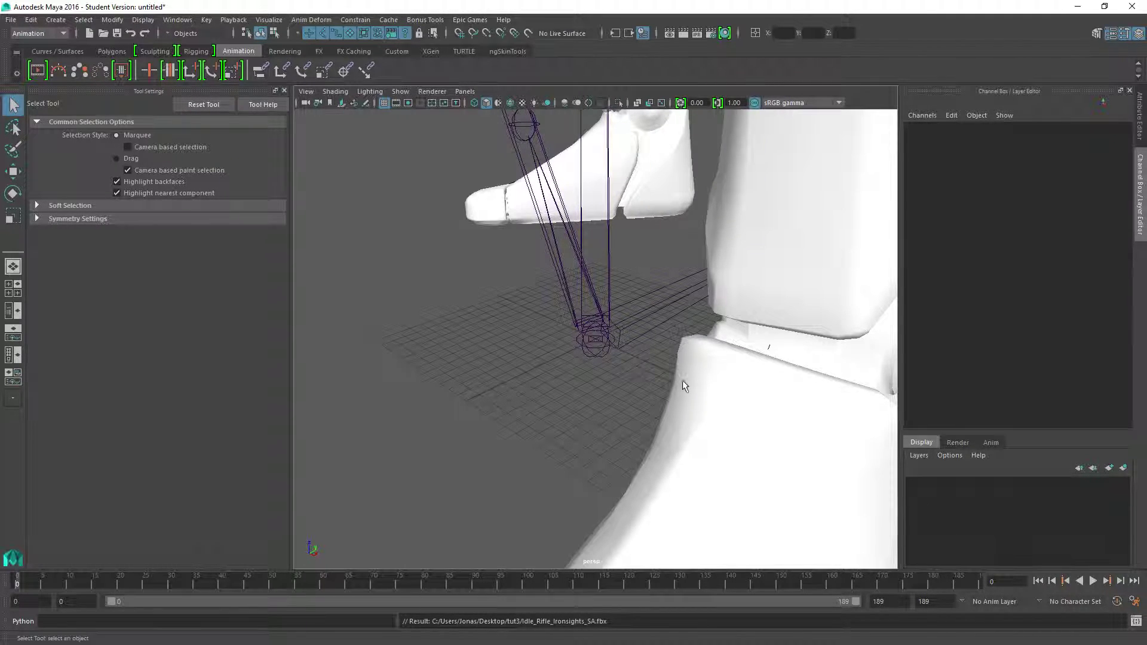
# Play the imported animation and inspect the character's pose, arms and hands from several angles
pyautogui.scroll(-10, 665, 330)
pyautogui.keyDown('alt'); pyautogui.moveTo(664, 329); pyautogui.dragTo(518, 296, button='right'); pyautogui.keyUp('alt')
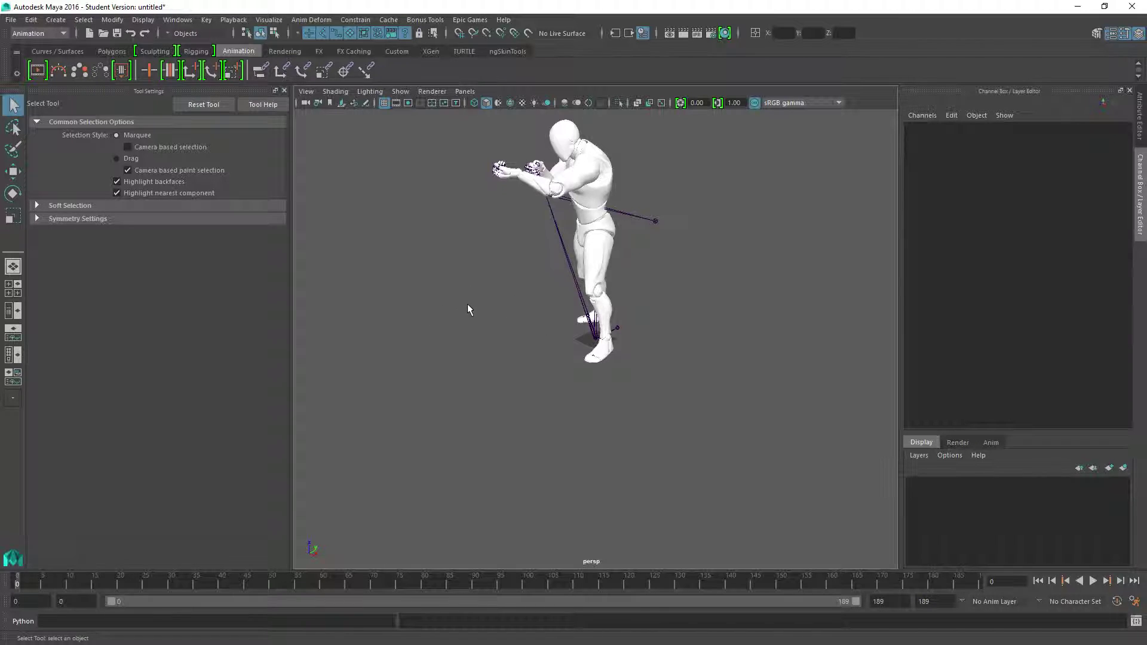
pyautogui.keyDown('alt'); pyautogui.moveTo(425, 289); pyautogui.dragTo(644, 251); pyautogui.keyUp('alt')
pyautogui.click(1093, 580)
pyautogui.keyDown('alt'); pyautogui.moveTo(683, 255); pyautogui.dragTo(622, 302, button='middle'); pyautogui.keyUp('alt')
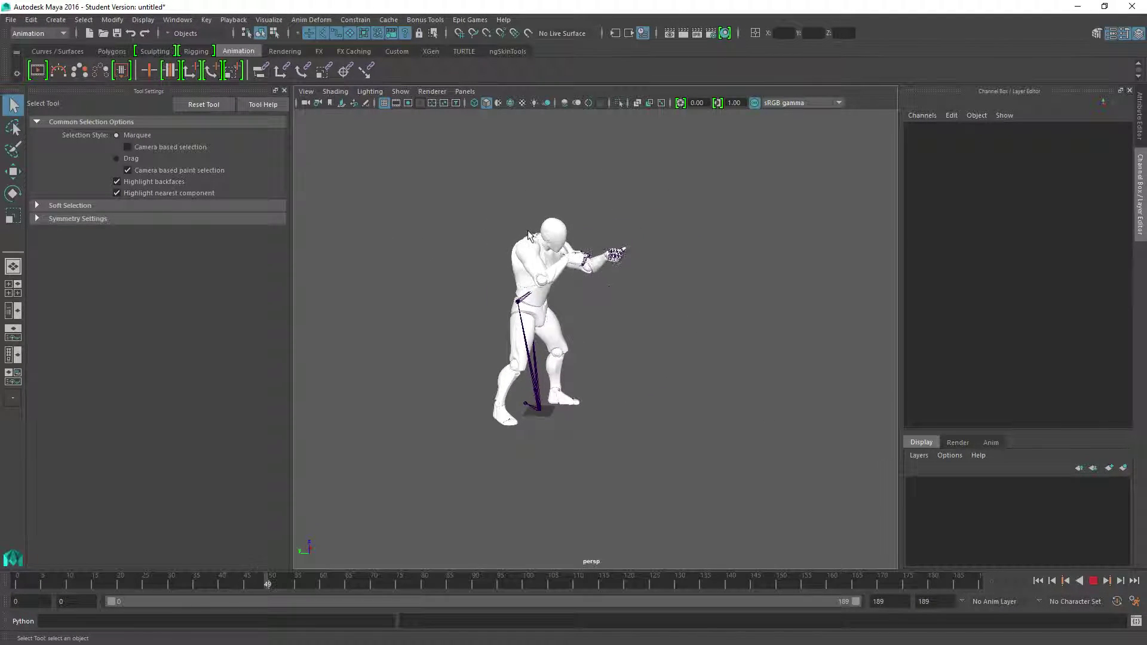
pyautogui.scroll(5, 527, 230)
pyautogui.keyDown('alt'); pyautogui.moveTo(488, 227); pyautogui.dragTo(492, 291, button='middle'); pyautogui.keyUp('alt')
pyautogui.keyDown('alt'); pyautogui.moveTo(492, 291); pyautogui.dragTo(500, 313, button='right'); pyautogui.keyUp('alt')
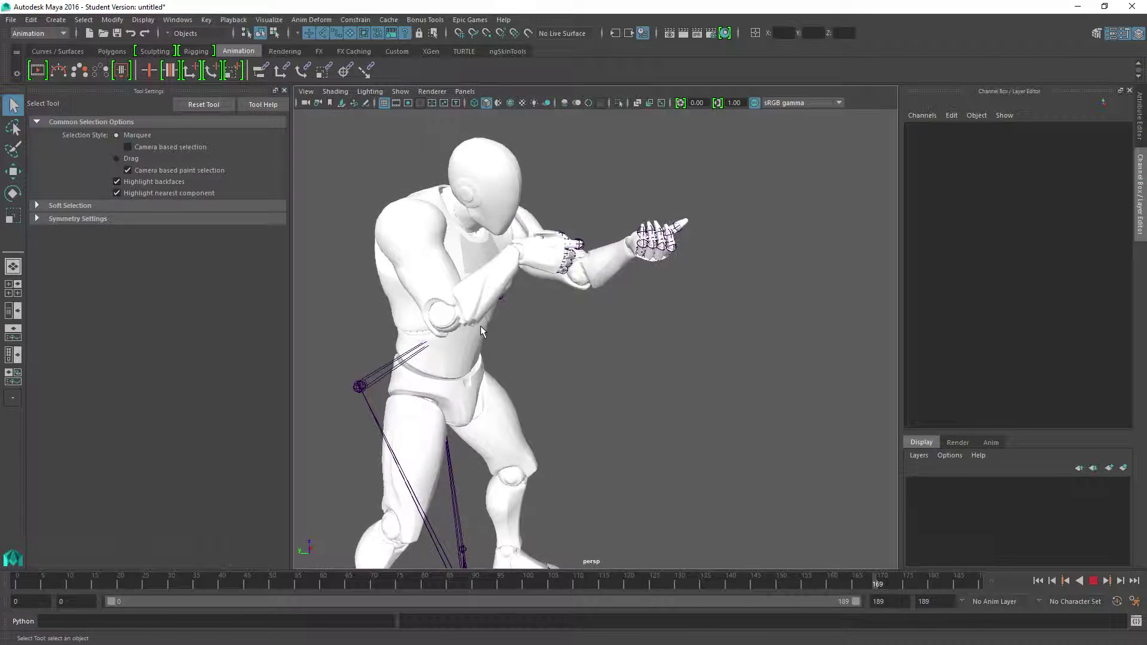
pyautogui.click(1096, 583)
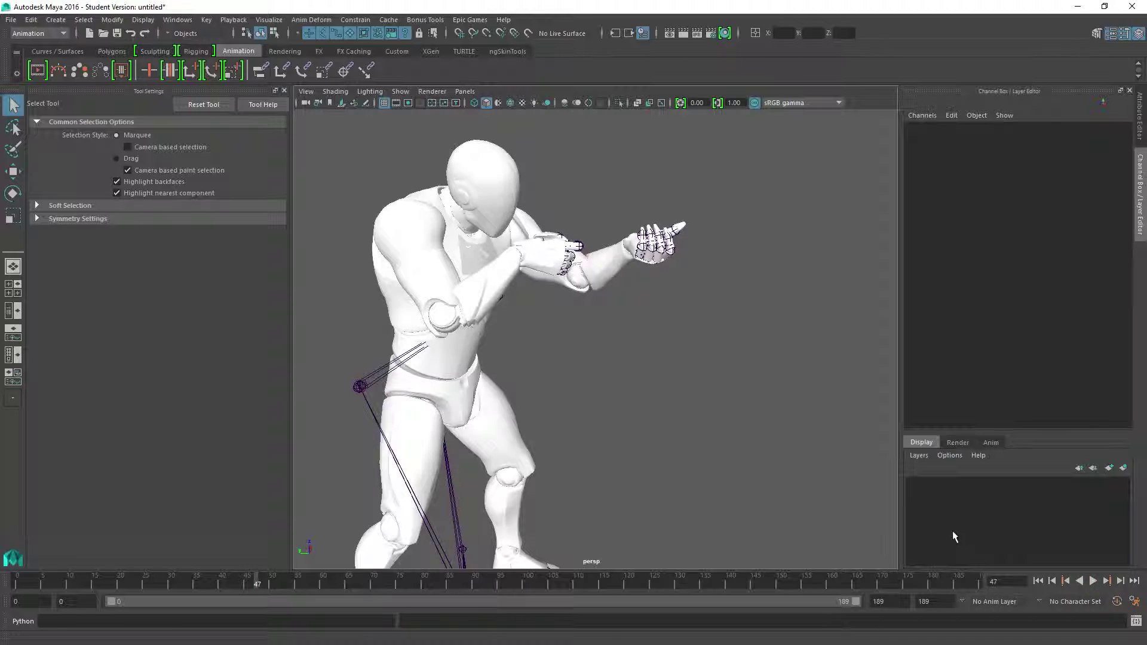
# Switch to MotionBuilder and import the motion file Idle_Rifle_Ironsights_SA.fbx, merging it into the existing models as a new take and ignoring unmatched models
pyautogui.click(1078, 7)
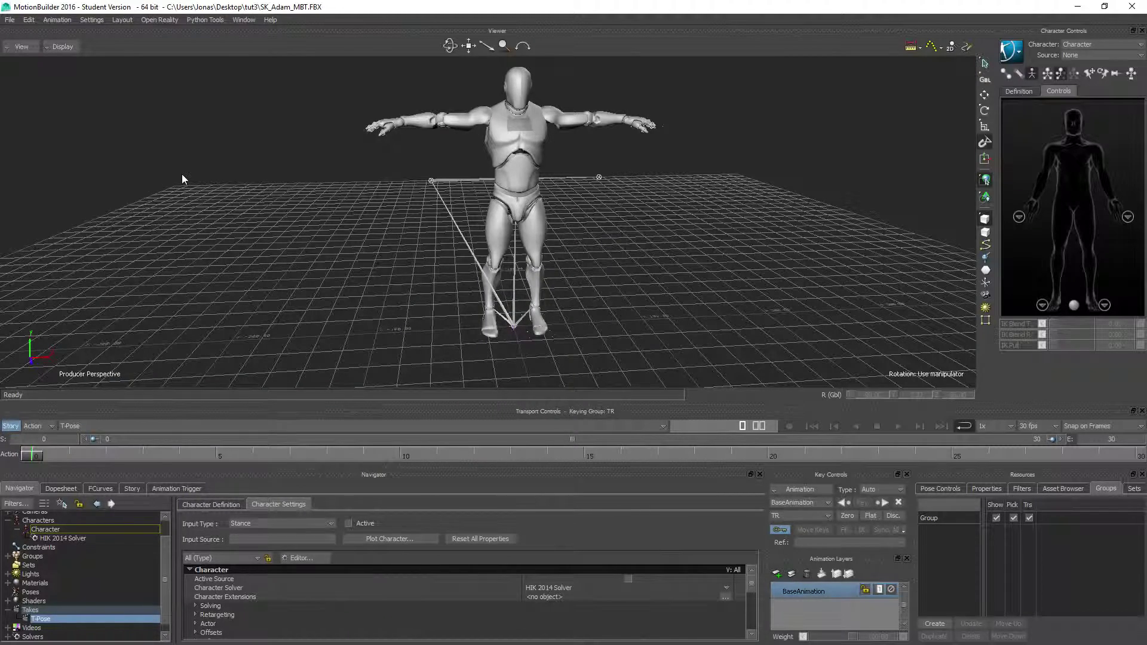
pyautogui.click(9, 20)
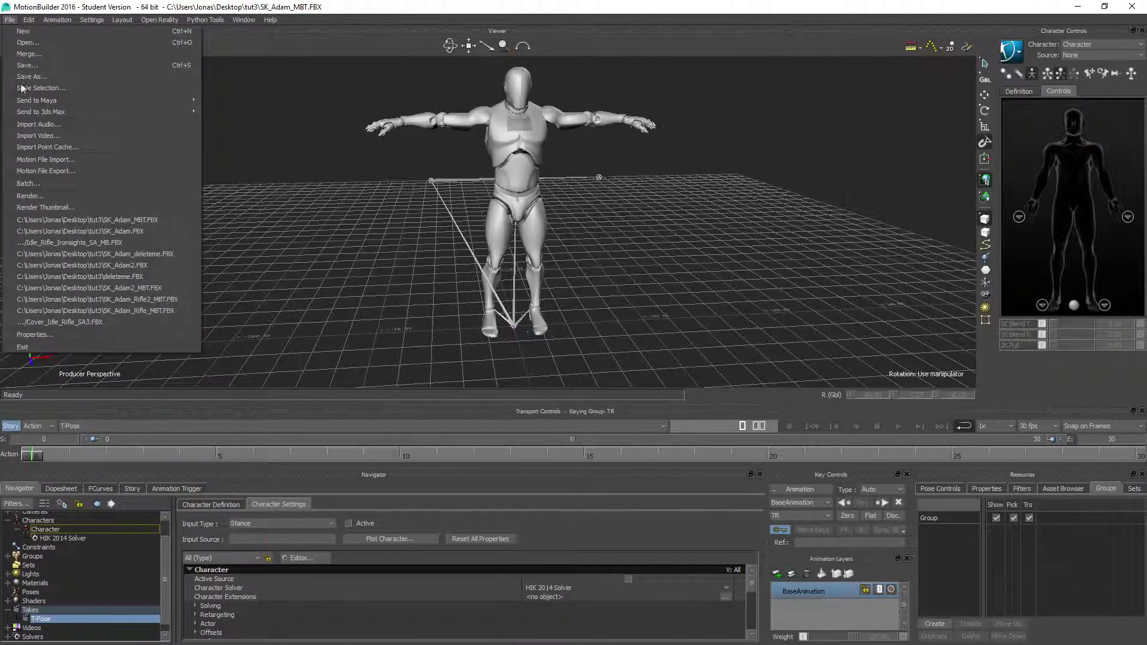
pyautogui.click(41, 160)
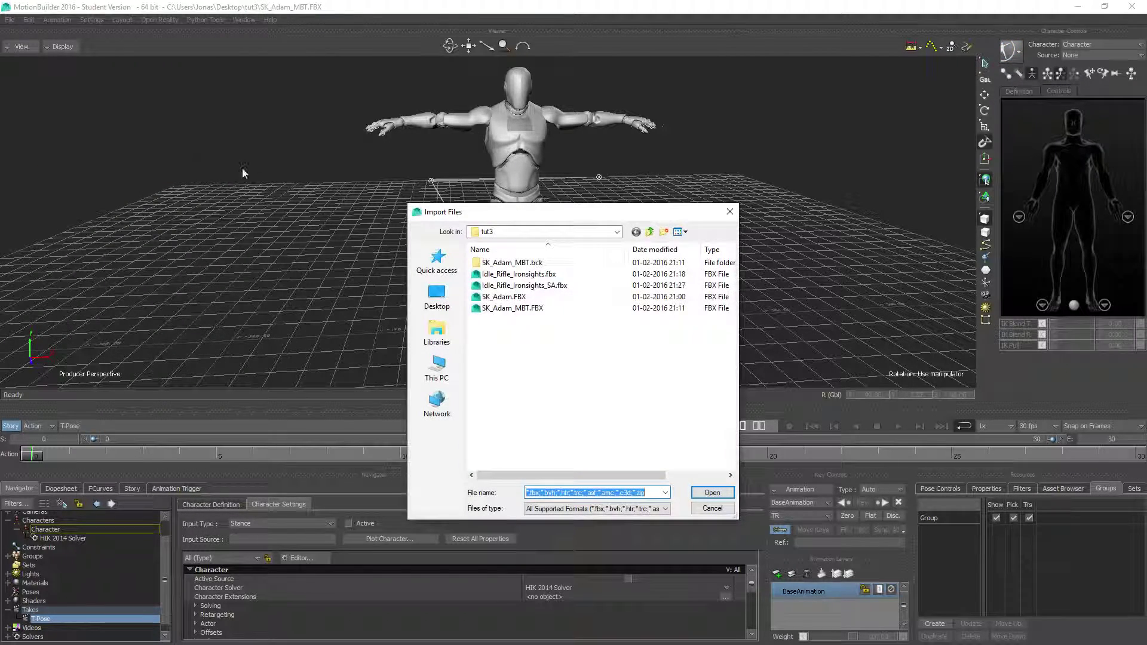
pyautogui.doubleClick(554, 286)
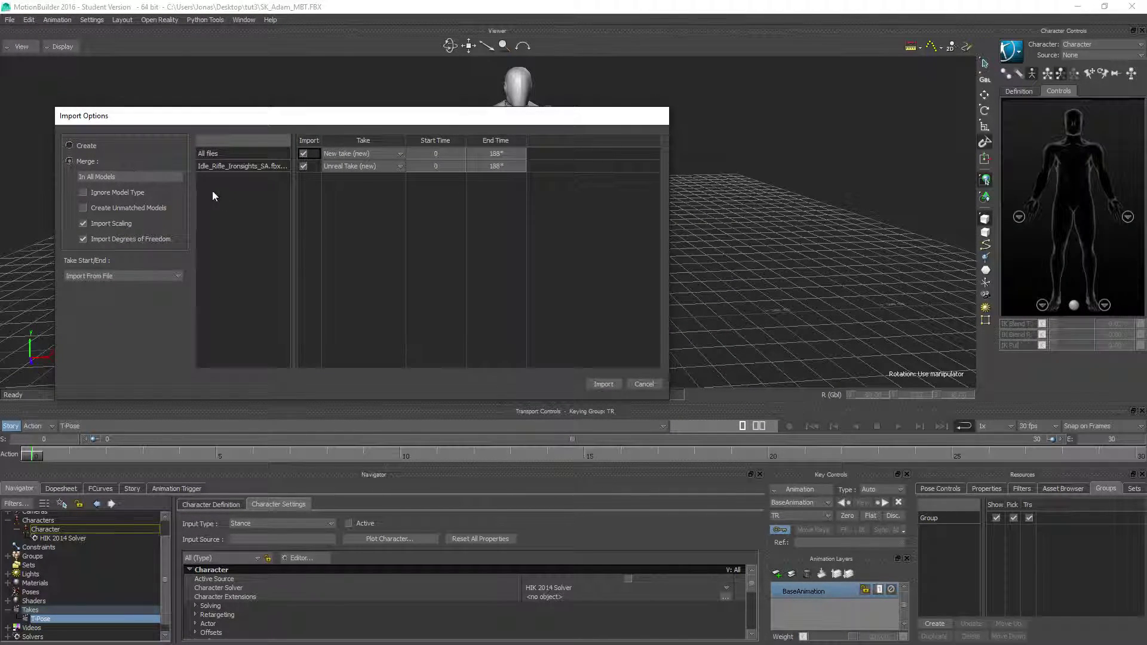
pyautogui.click(614, 385)
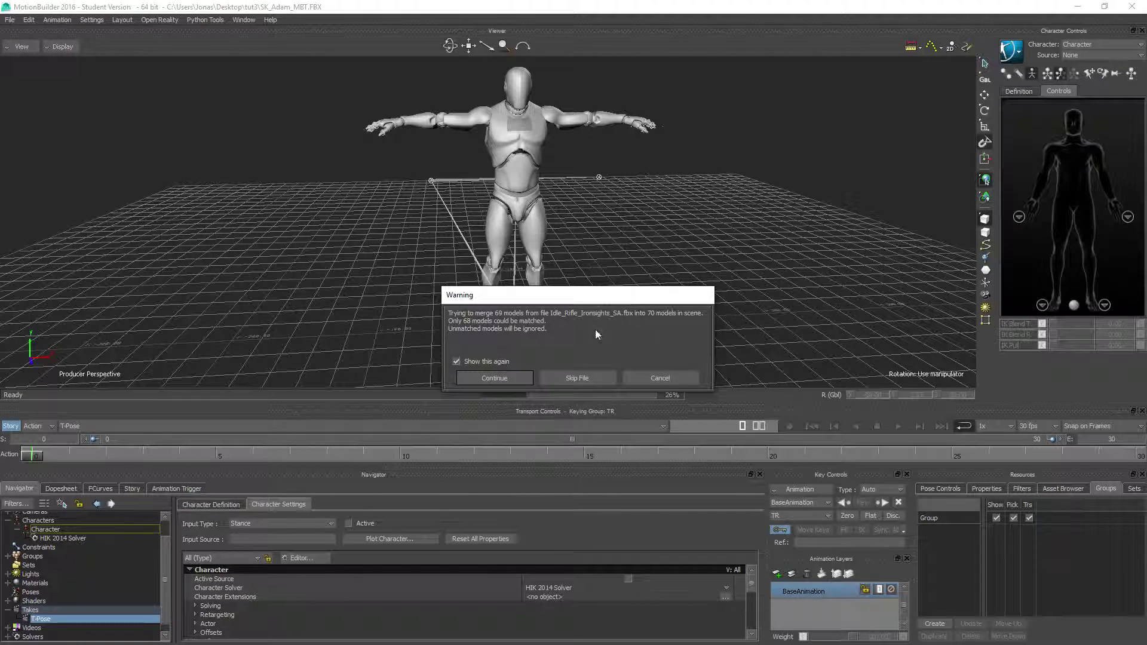
pyautogui.click(496, 378)
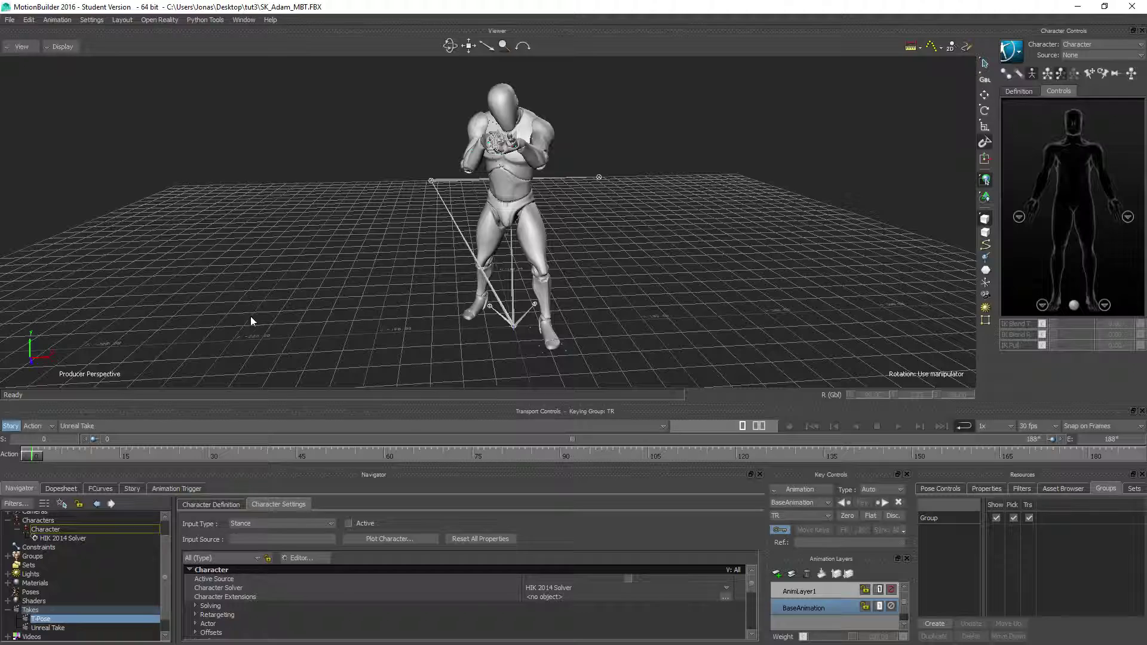
# Review the character's bone mapping and validation status against its character controls
pyautogui.click(1019, 90)
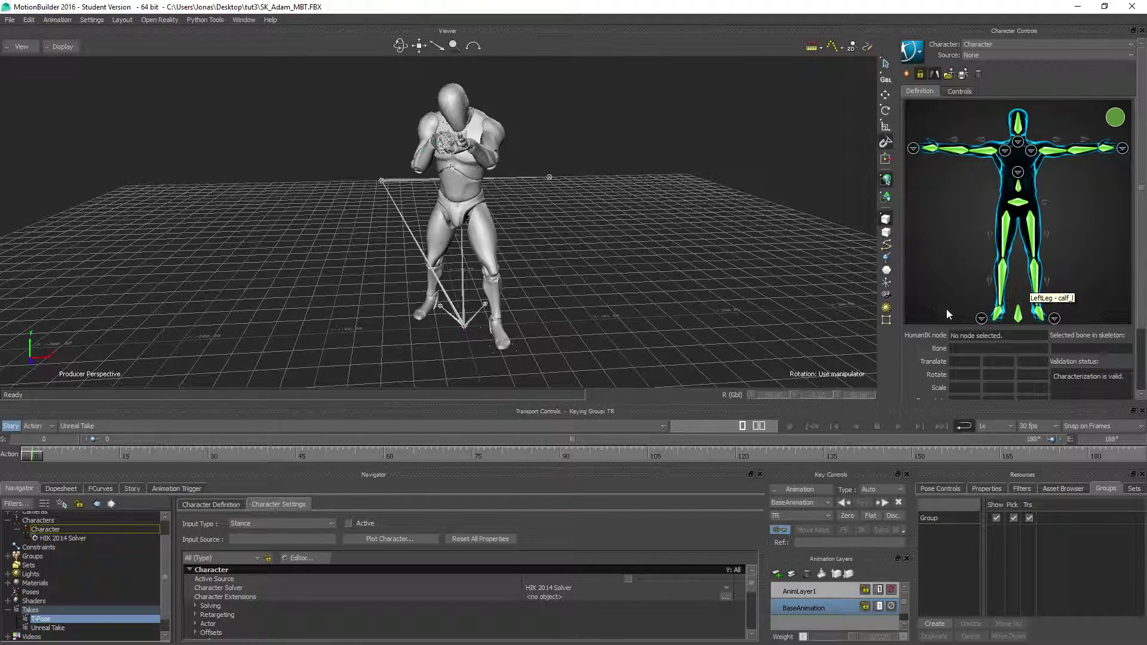
pyautogui.click(961, 91)
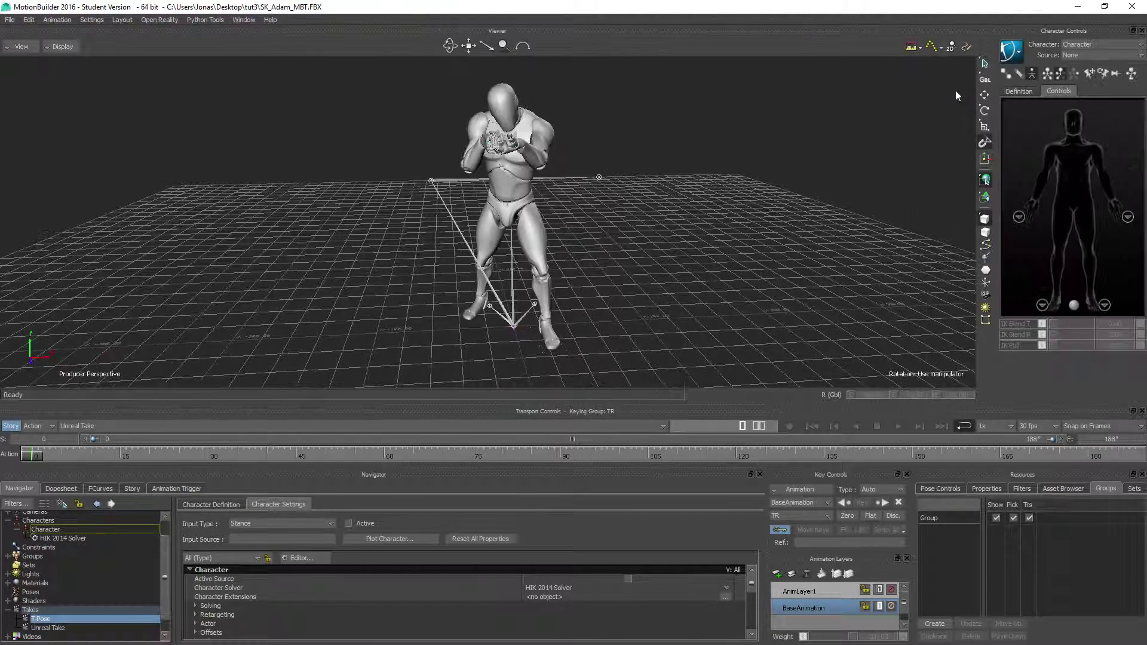
pyautogui.click(1018, 91)
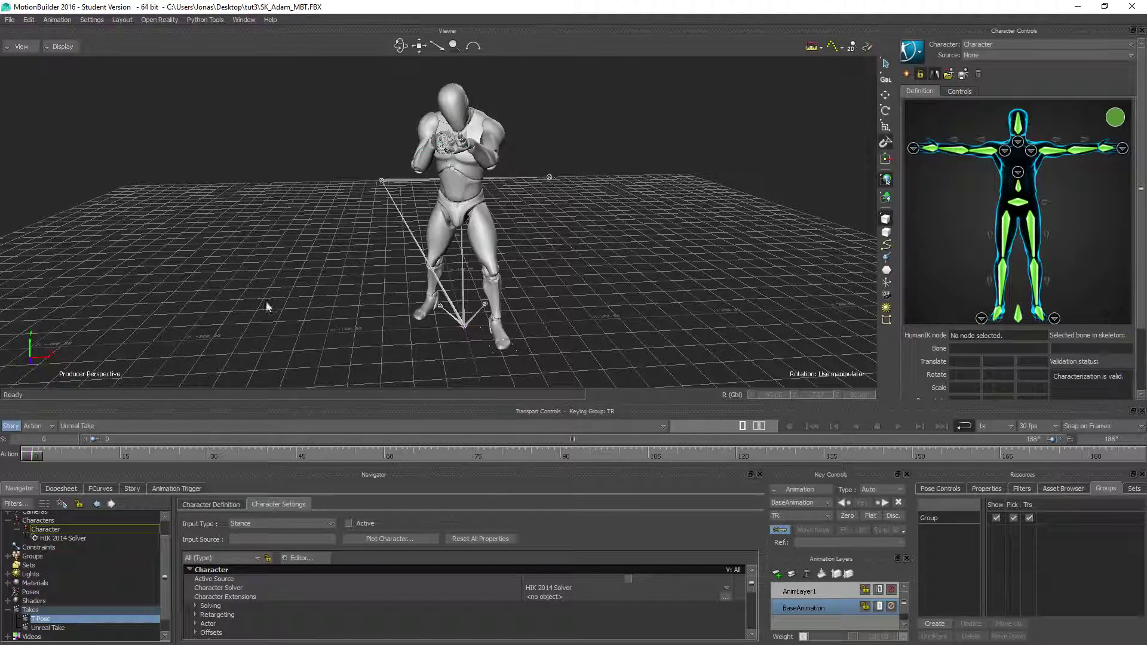
# Play the Unreal Take and inspect the character's motion and joints from several angles
pyautogui.click(898, 426)
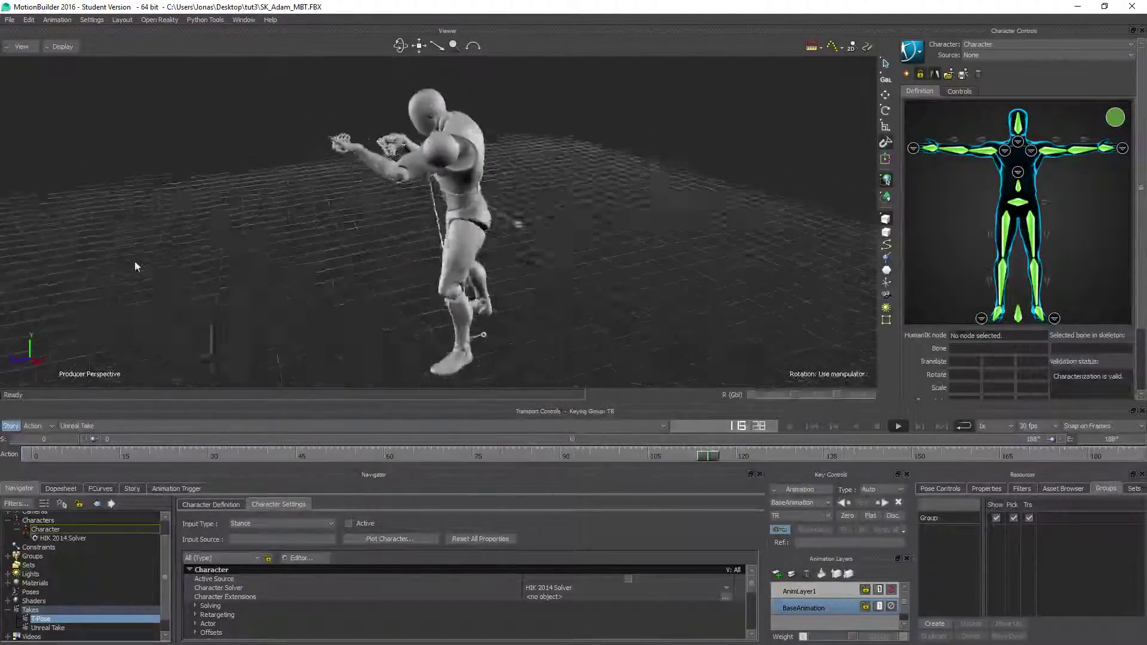
pyautogui.keyDown('ctrl'); pyautogui.keyDown('shift'); pyautogui.moveTo(114, 264); pyautogui.dragTo(270, 256); pyautogui.keyUp('shift'); pyautogui.keyUp('ctrl')
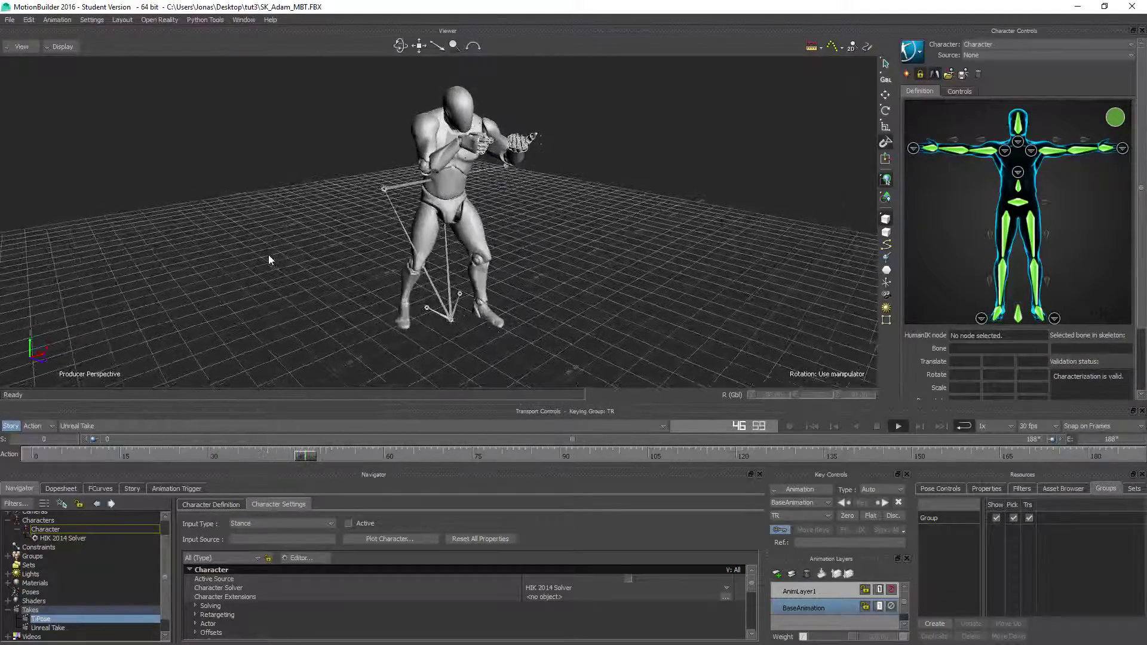
pyautogui.click(877, 426)
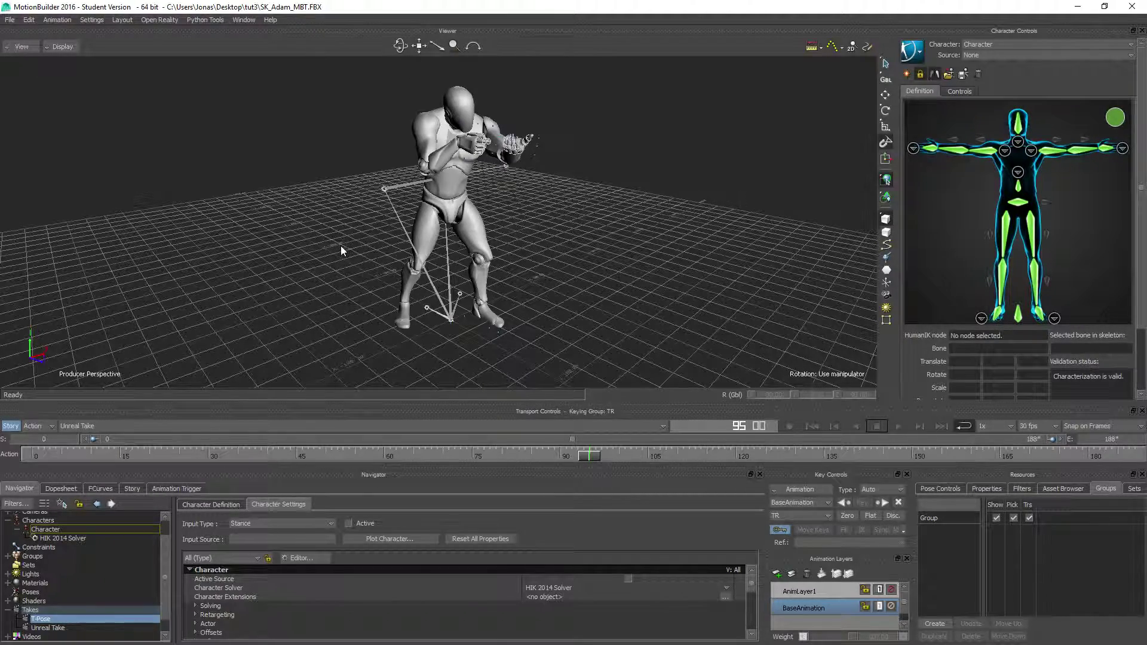
pyautogui.keyDown('ctrl'); pyautogui.keyDown('shift'); pyautogui.moveTo(358, 165); pyautogui.dragTo(358, 189); pyautogui.keyUp('shift'); pyautogui.keyUp('ctrl')
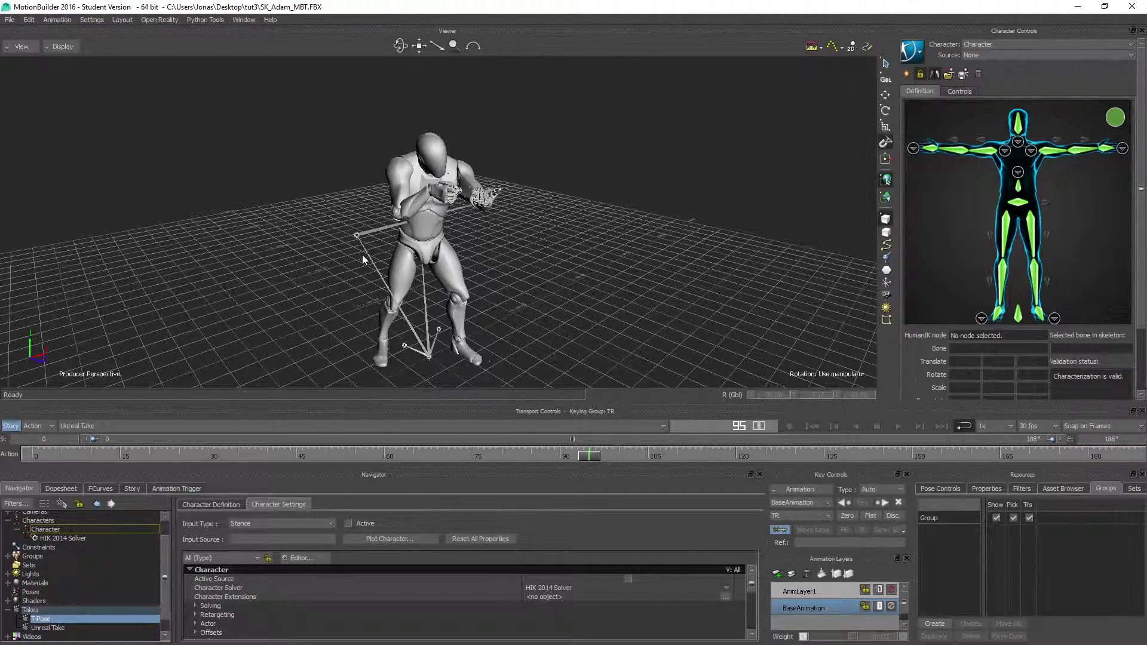
pyautogui.scroll(3, 362, 255)
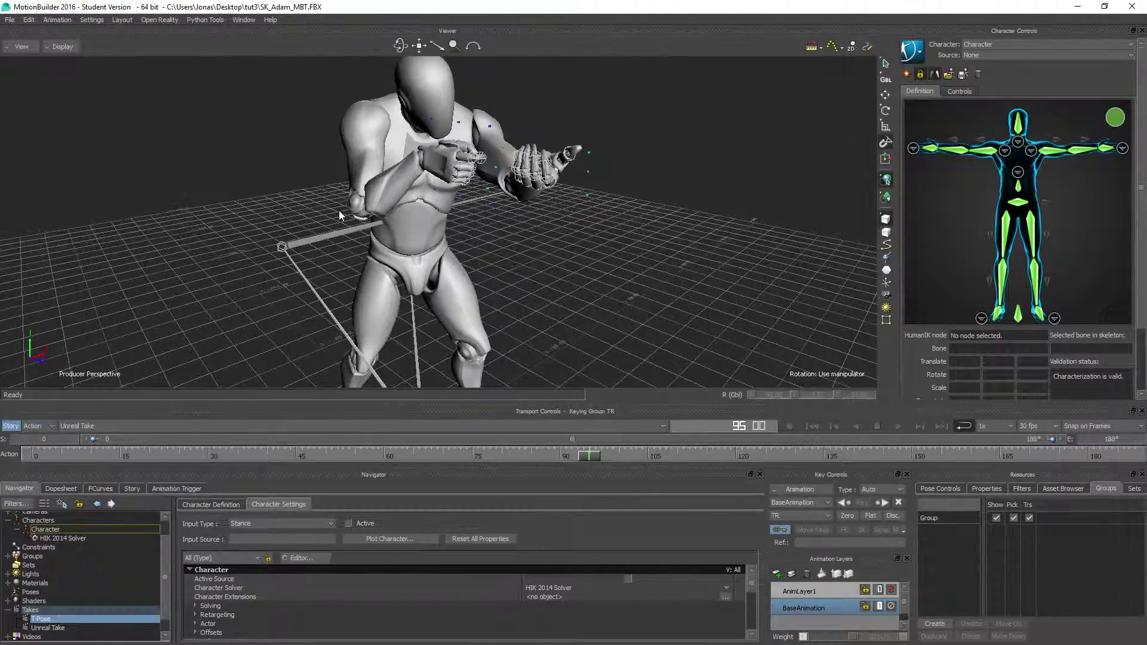
pyautogui.moveTo(339, 211)
pyautogui.keyDown('shift'); pyautogui.mouseDown()
pyautogui.moveTo(376, 156)
pyautogui.moveTo(354, 163)
pyautogui.moveTo(348, 192)
pyautogui.mouseUp(); pyautogui.keyUp('shift')
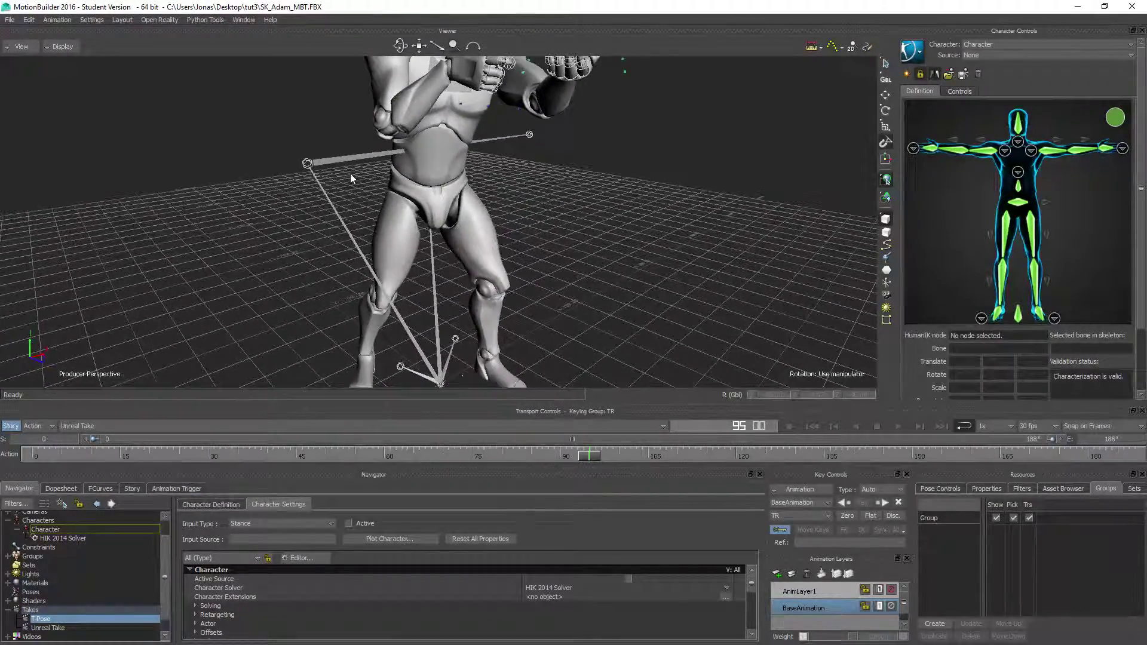
pyautogui.scroll(-3, 350, 172)
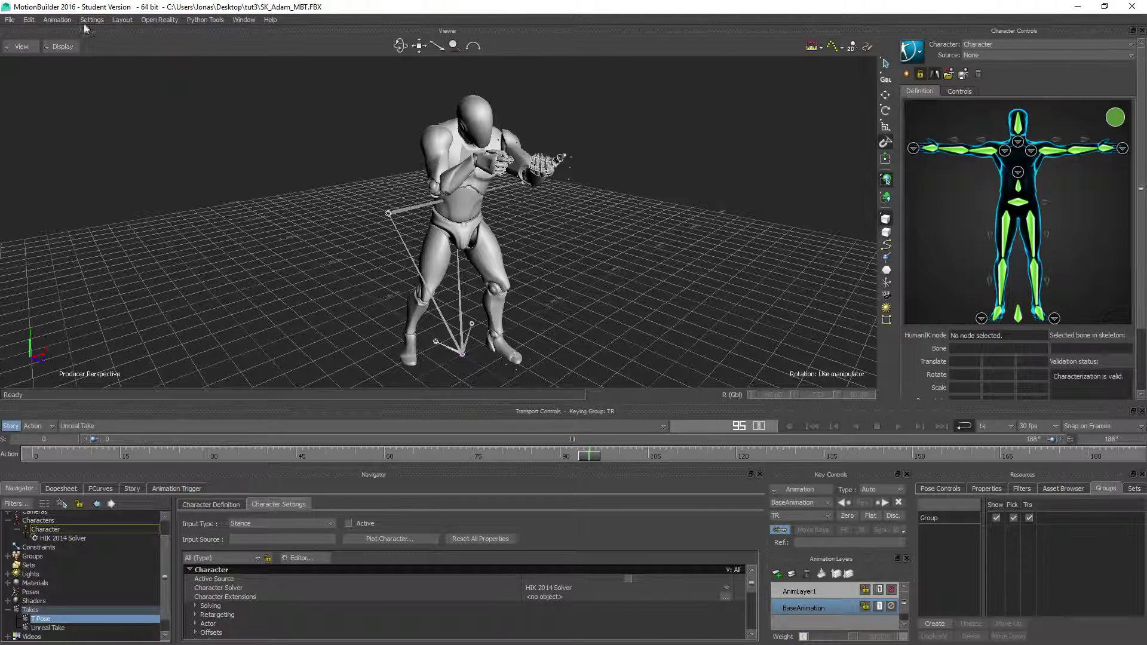
# Save the scene under the new name SK_Adam_MBT2.FBX in the tut3 folder, including both the T-Pose and Unreal Take takes
pyautogui.click(9, 20)
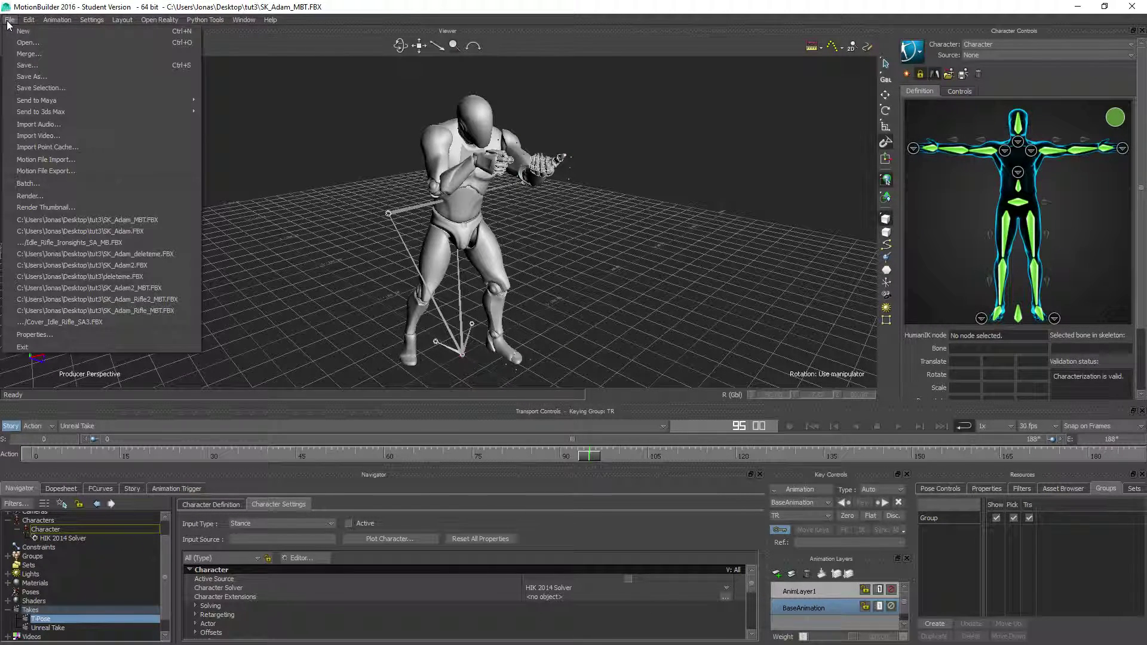
pyautogui.click(31, 77)
pyautogui.press('End')
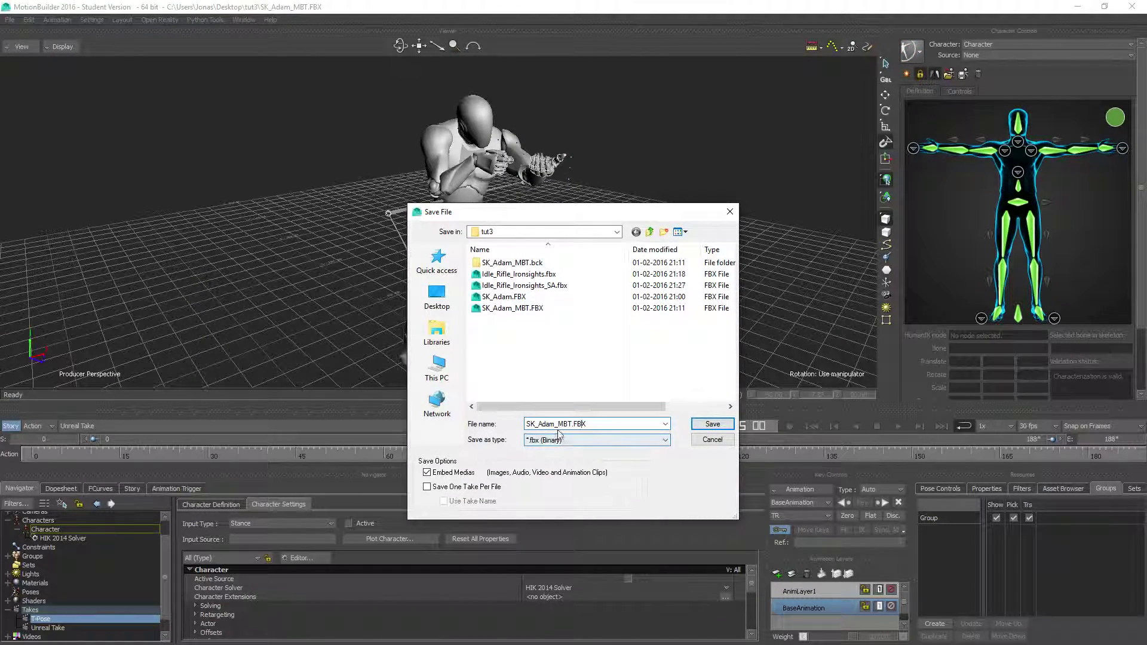
pyautogui.write('2')
pyautogui.click(712, 424)
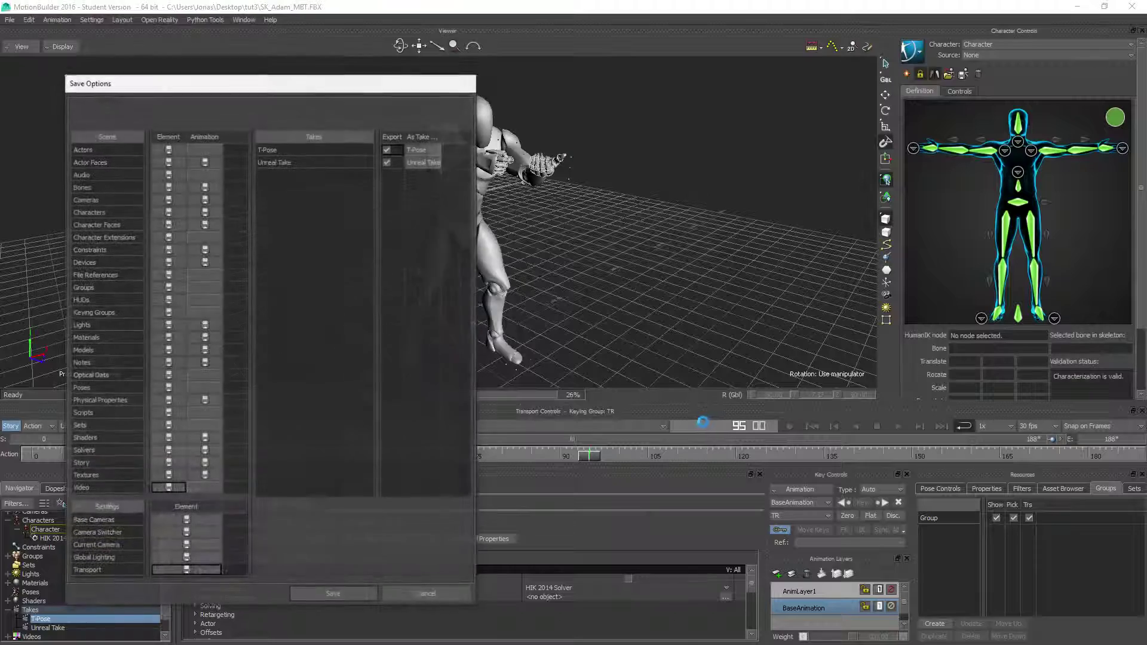
pyautogui.click(335, 594)
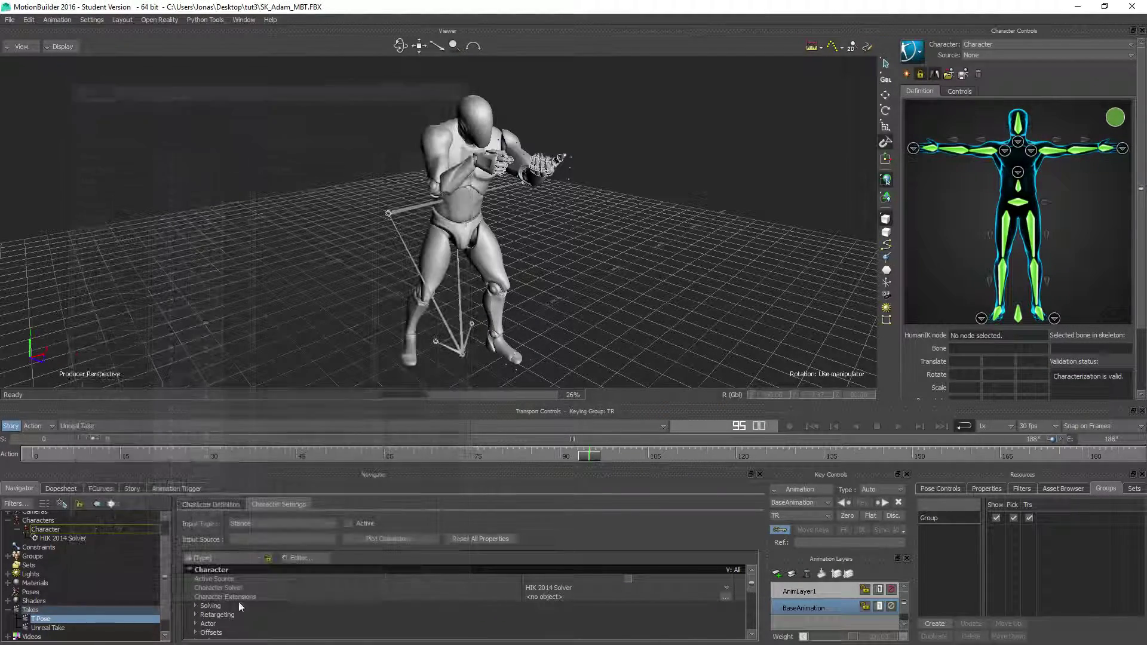
# Rename the Unreal Take to Idle_Rifle_Ironsights_SA
pyautogui.click(47, 628)
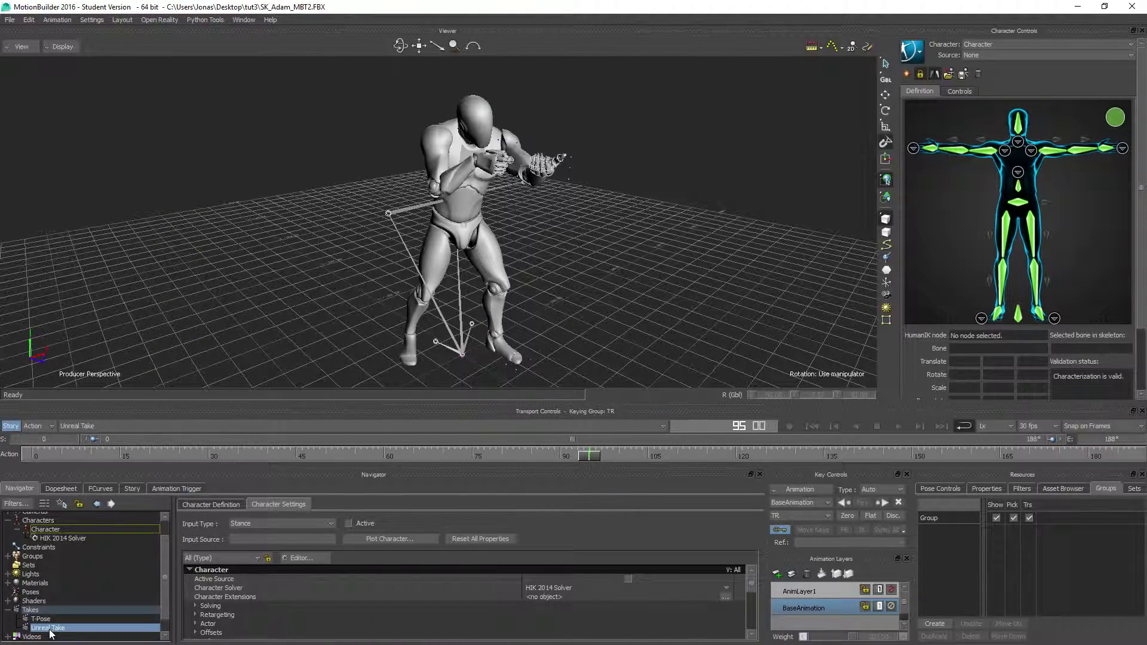
pyautogui.rightClick(50, 634)
pyautogui.click(89, 577)
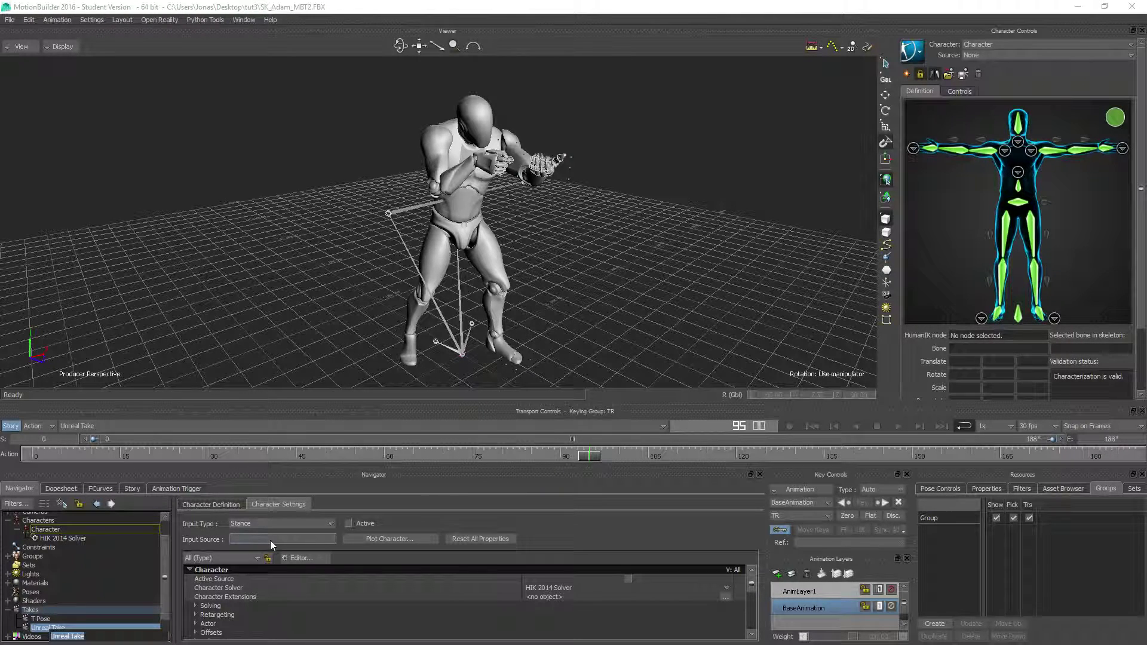
pyautogui.press('BackSpace')
pyautogui.write('Idle_Rifle_Ironsights_SA')
pyautogui.press('Return')
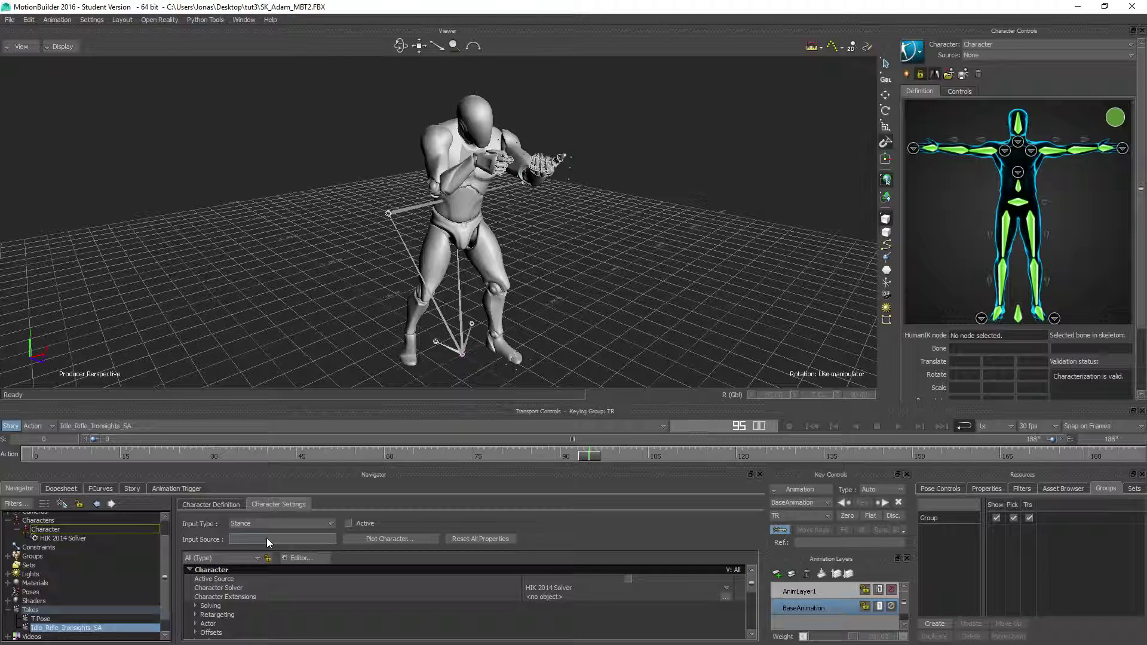
pyautogui.click(10, 20)
pyautogui.click(335, 261)
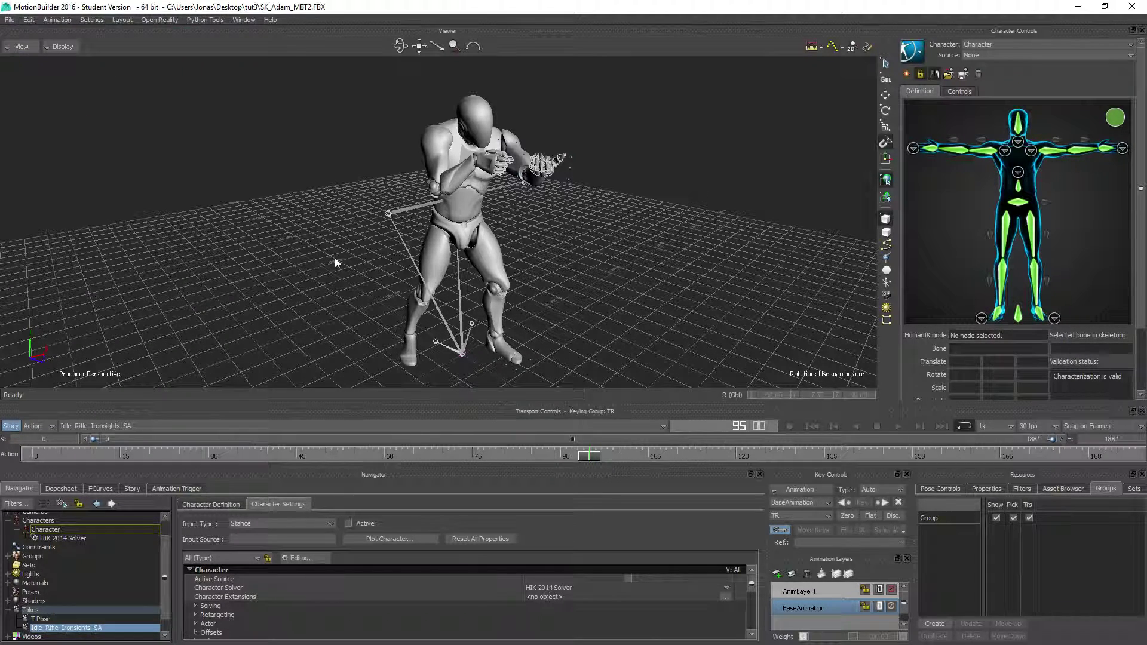
# Switch back and forth between the T-Pose and Idle_Rifle_Ironsights_SA takes to compare the character's poses, ending on Idle_Rifle_Ironsights_SA
pyautogui.click(77, 428)
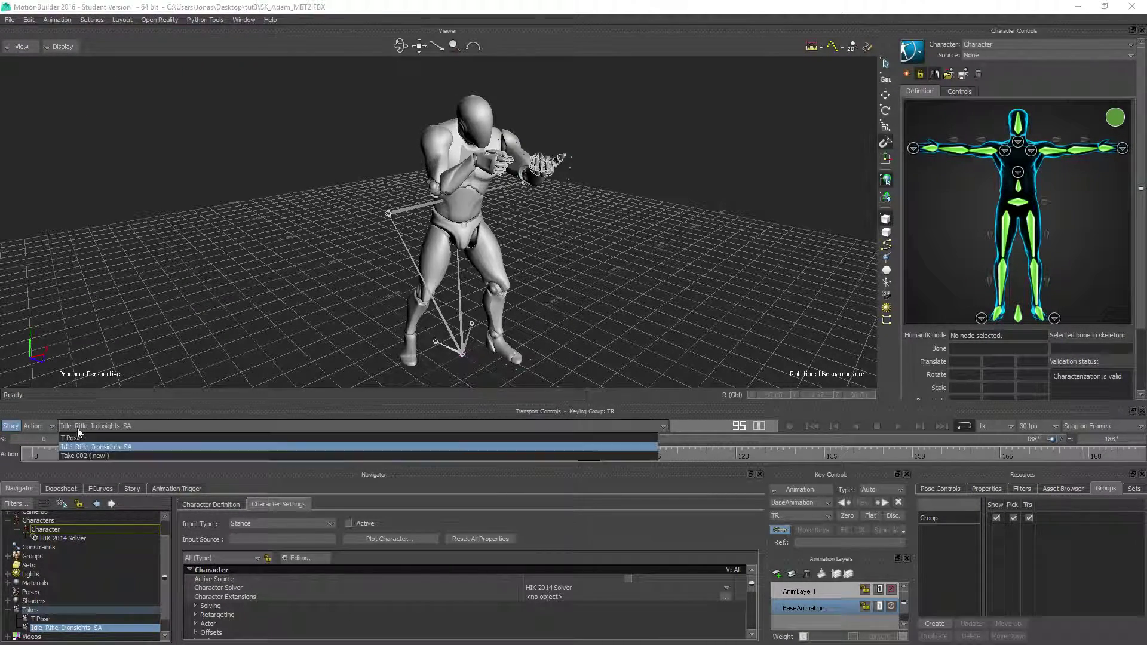
pyautogui.click(67, 438)
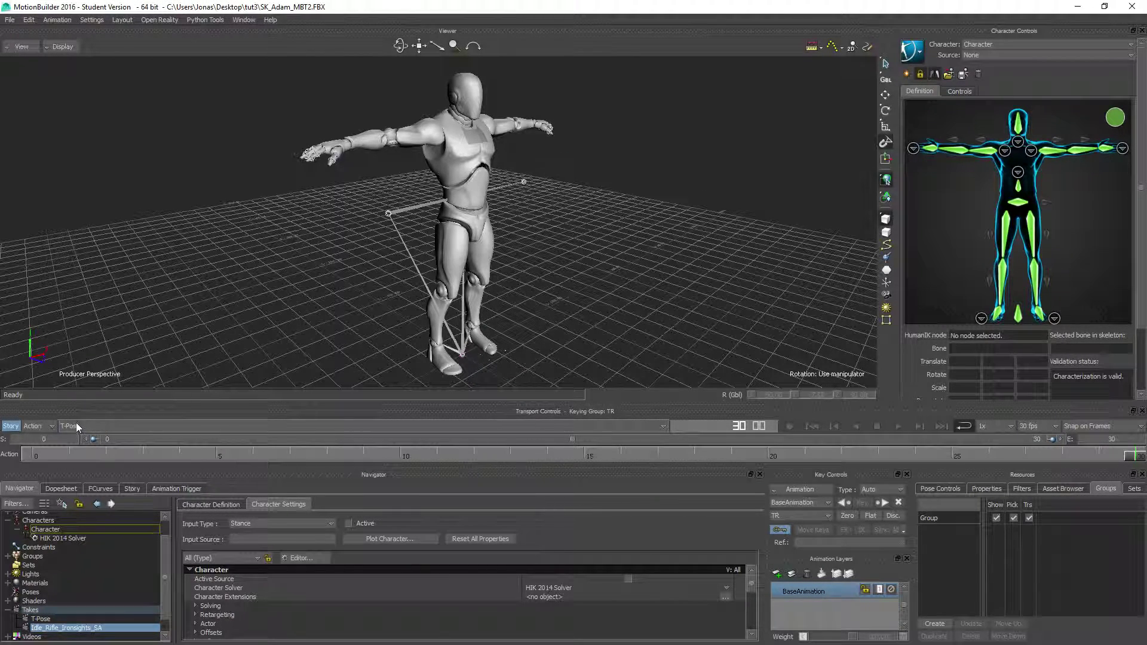
pyautogui.click(76, 423)
pyautogui.click(73, 447)
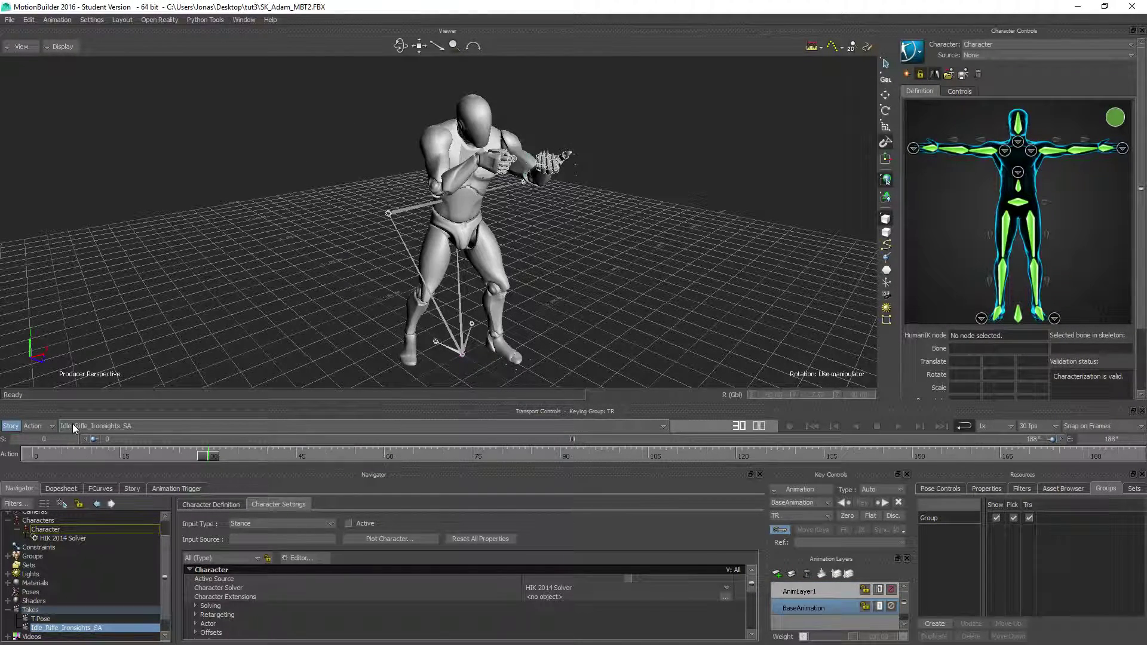
pyautogui.click(73, 424)
pyautogui.click(69, 437)
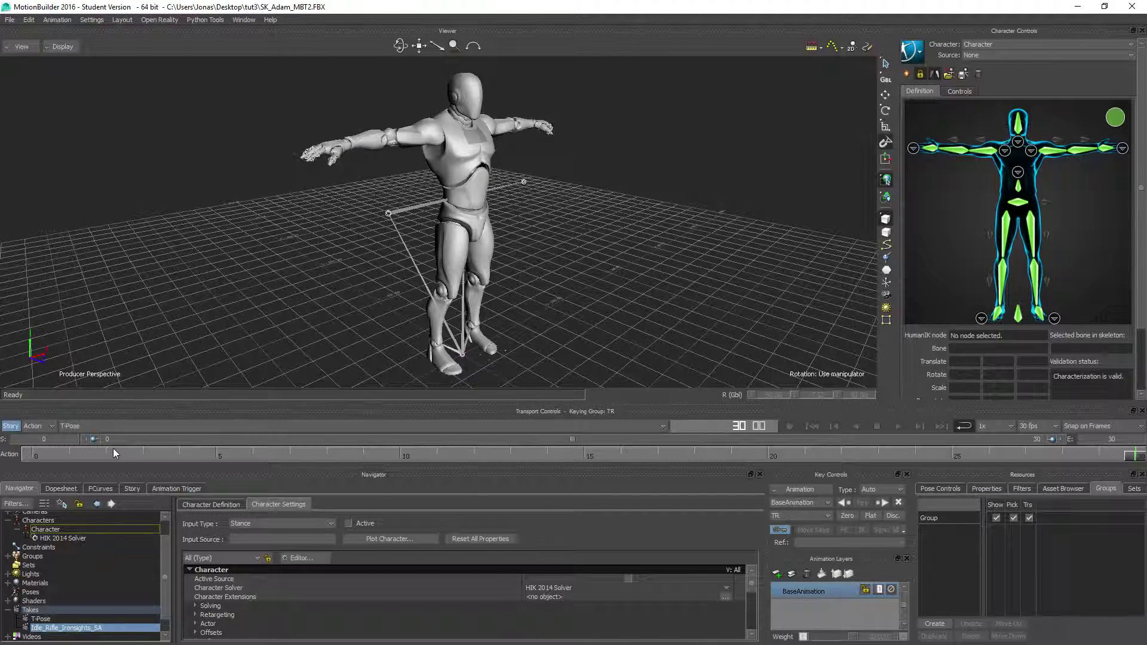
pyautogui.click(75, 426)
pyautogui.click(70, 447)
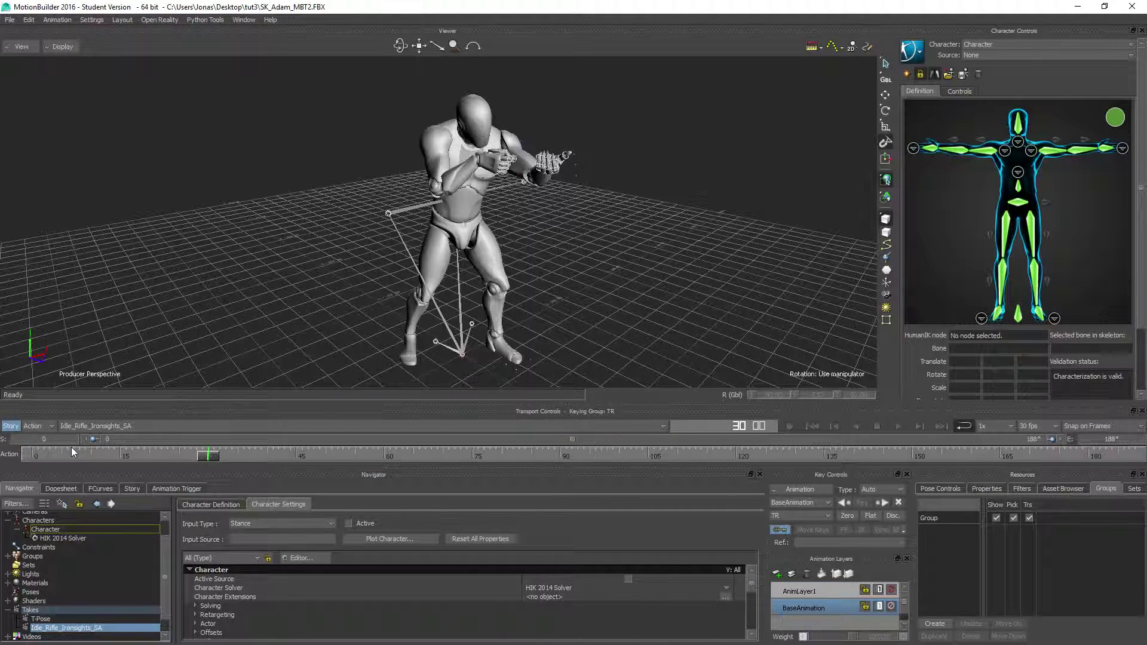